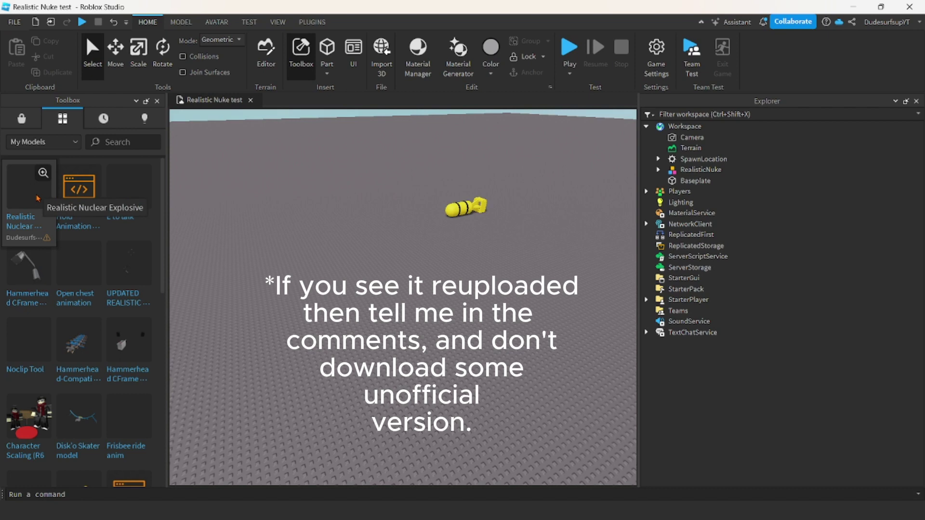
# Step: Insert the Realistic Nuclear Explosive model from My Models into the workspace
pyautogui.click(38, 198)
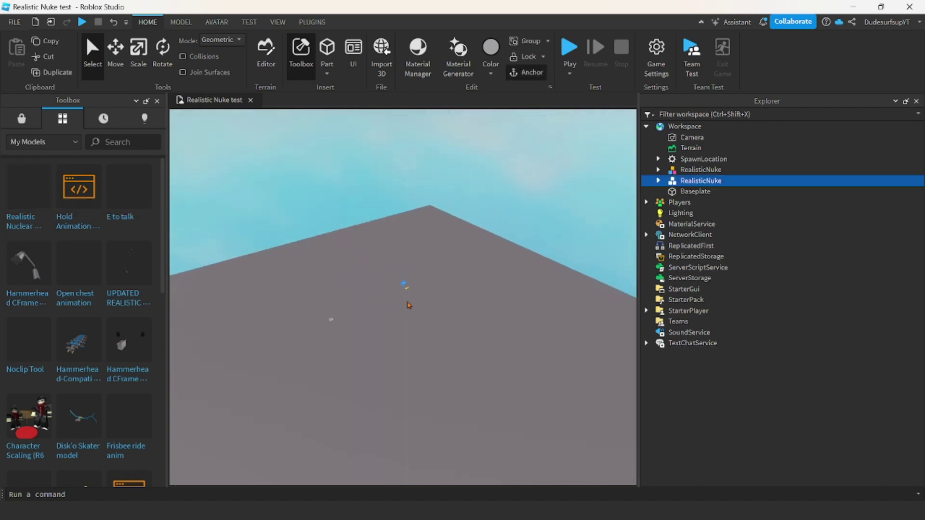
pyautogui.scroll(6, 408, 305)
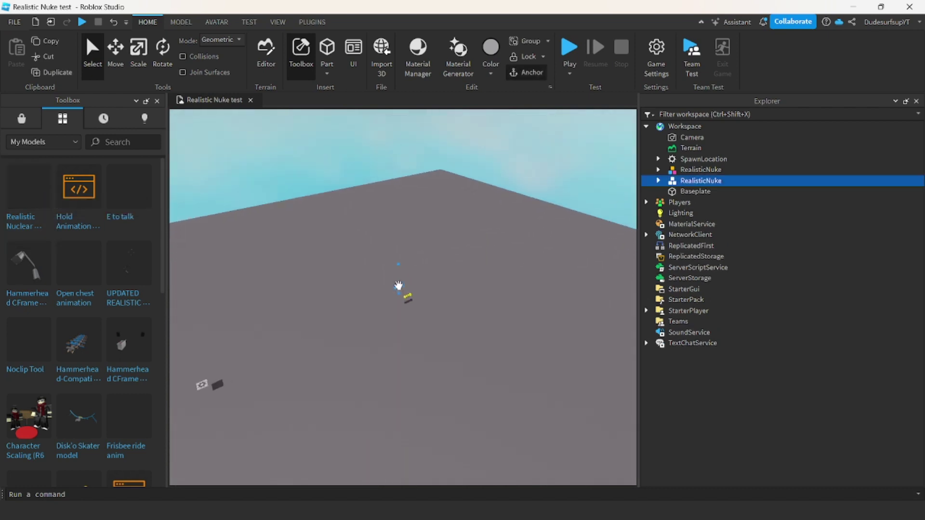
pyautogui.scroll(8, 399, 285)
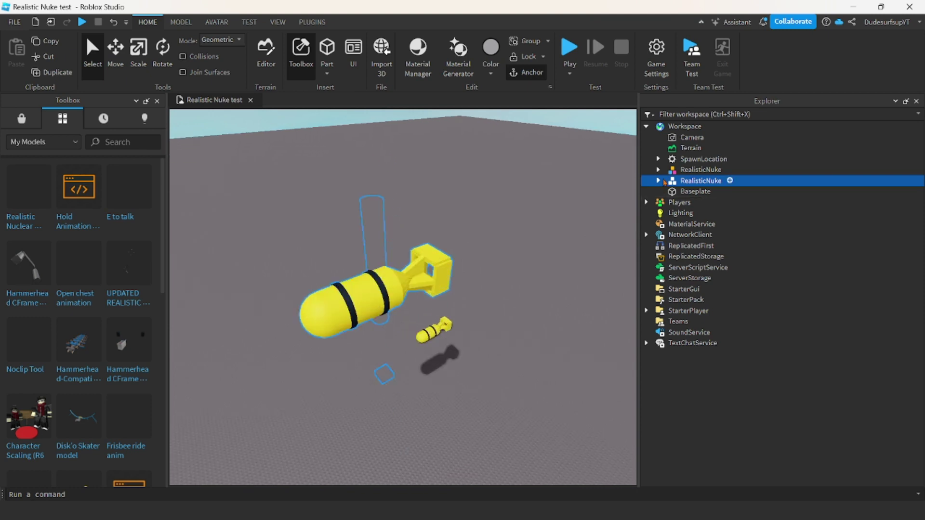
# Step: Inspect the contents and Settings folder of the newly inserted RealisticNuke model, and delete that duplicate from the workspace
pyautogui.click(659, 180)
pyautogui.click(671, 213)
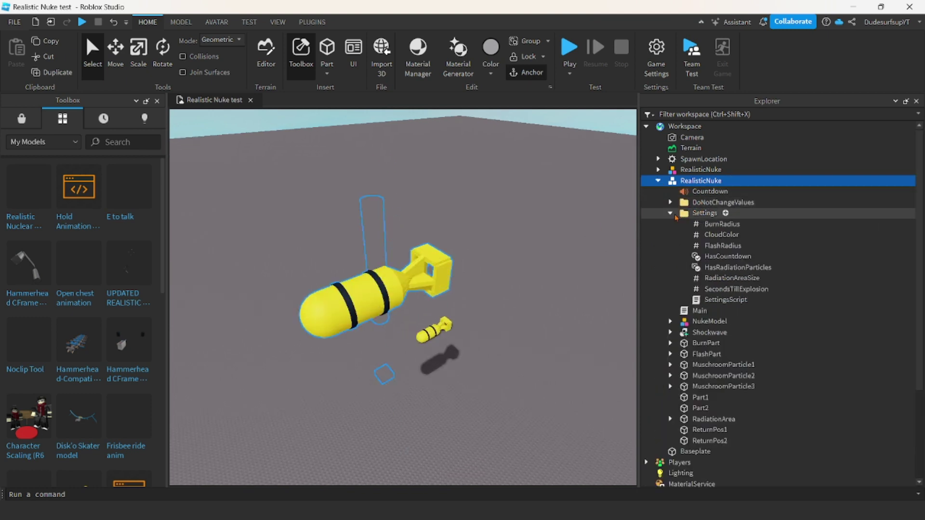
pyautogui.click(670, 214)
pyautogui.click(658, 181)
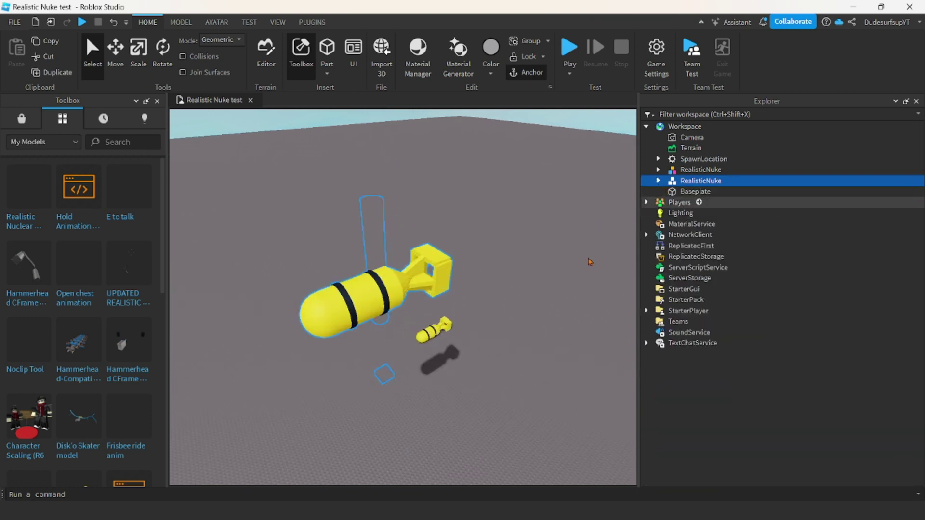
pyautogui.moveTo(588, 258); pyautogui.dragTo(514, 315, button='right')
pyautogui.press('Delete')
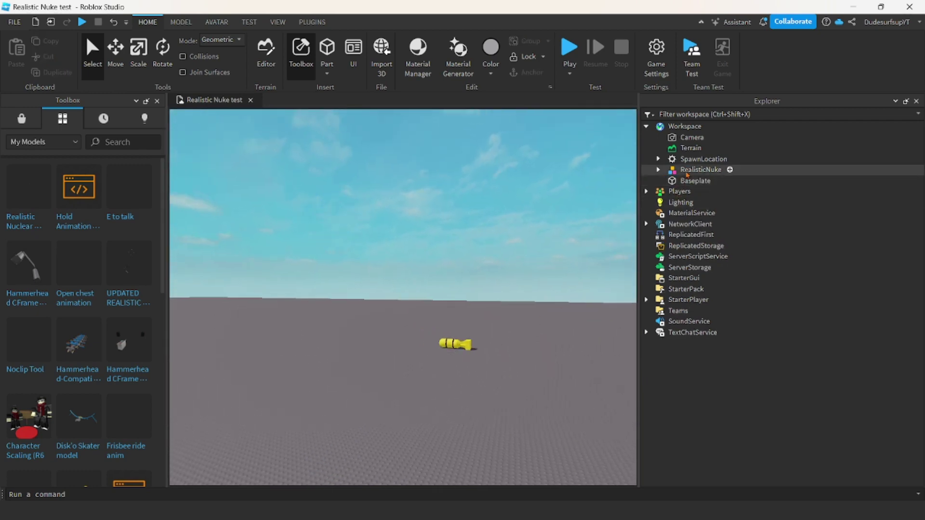
# Step: Expand the remaining RealisticNuke model and highlight its child objects from Shockwave through ReturnPos2
pyautogui.click(660, 171)
pyautogui.click(659, 170)
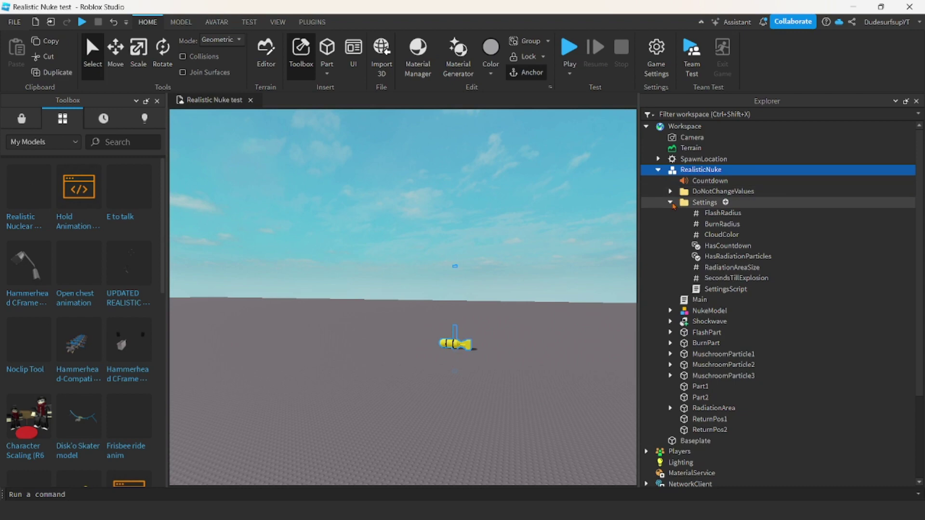
pyautogui.click(658, 170)
pyautogui.keyDown('ctrl'); pyautogui.click(658, 171); pyautogui.keyUp('ctrl')
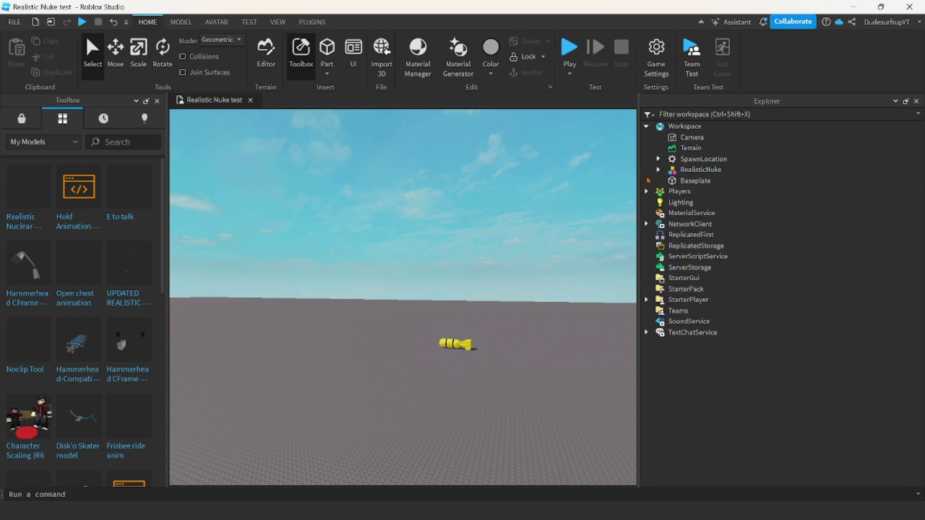
pyautogui.click(658, 170)
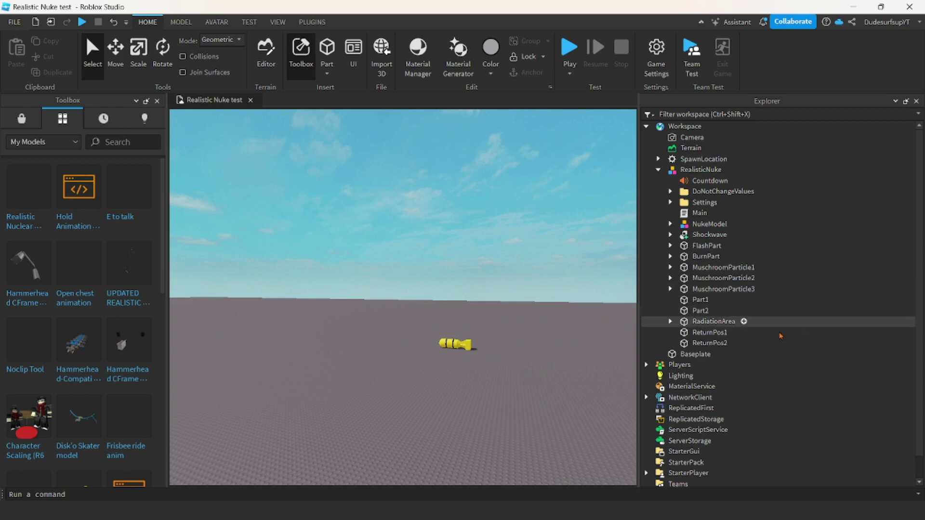
pyautogui.moveTo(780, 342); pyautogui.dragTo(790, 236)
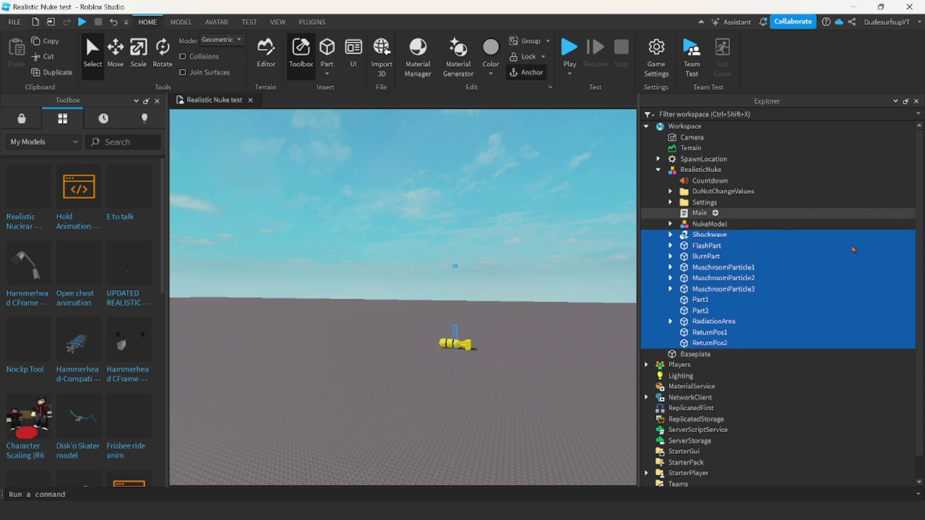
pyautogui.click(524, 207)
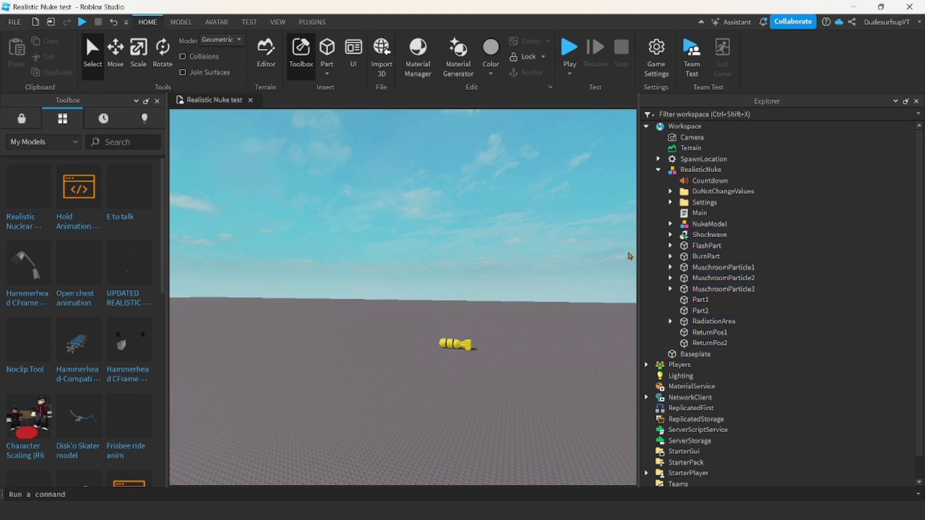
# Step: Select the Countdown sound in the RealisticNuke model, and close the Toolbox
pyautogui.click(707, 181)
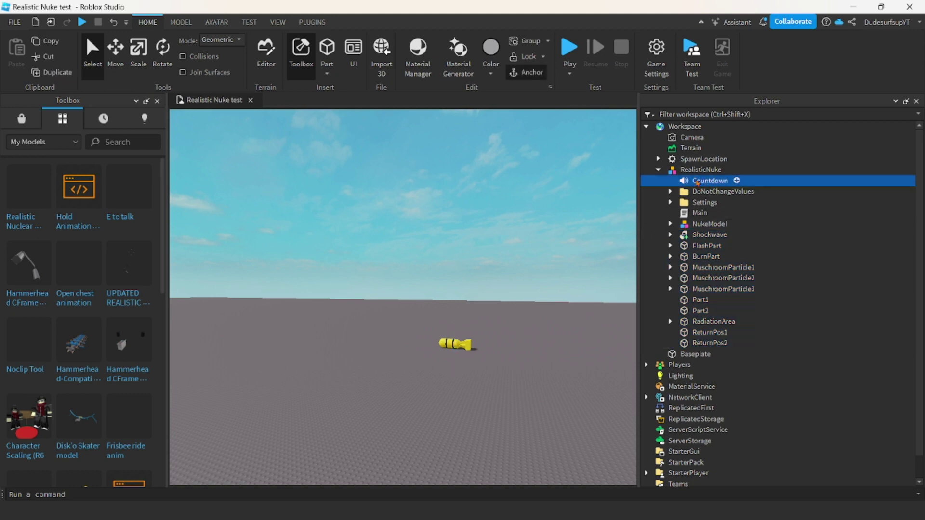
pyautogui.click(313, 173)
pyautogui.click(301, 53)
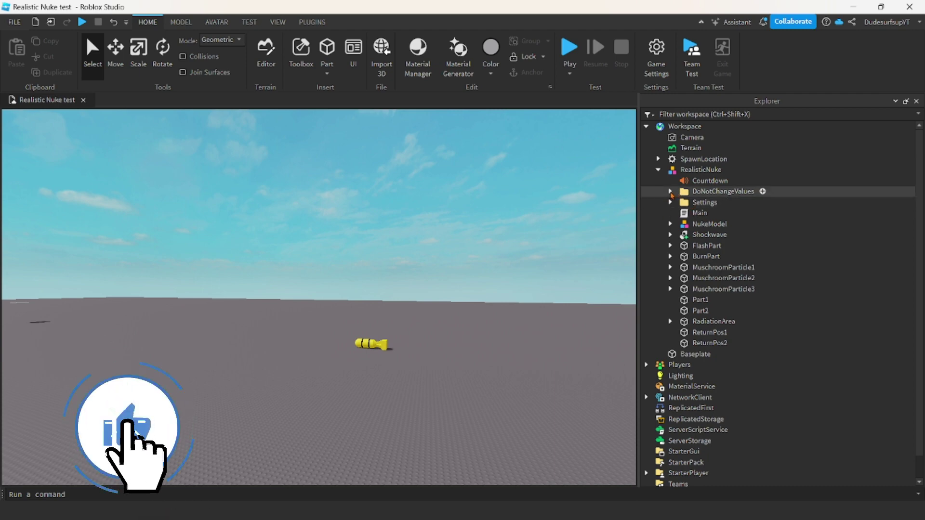
# Step: Examine the properties of CloudSize, CloudTransparency and ShockSize in the DoNotChangeValues folder, and close the folder and the properties
pyautogui.click(671, 192)
pyautogui.click(719, 202)
pyautogui.click(277, 21)
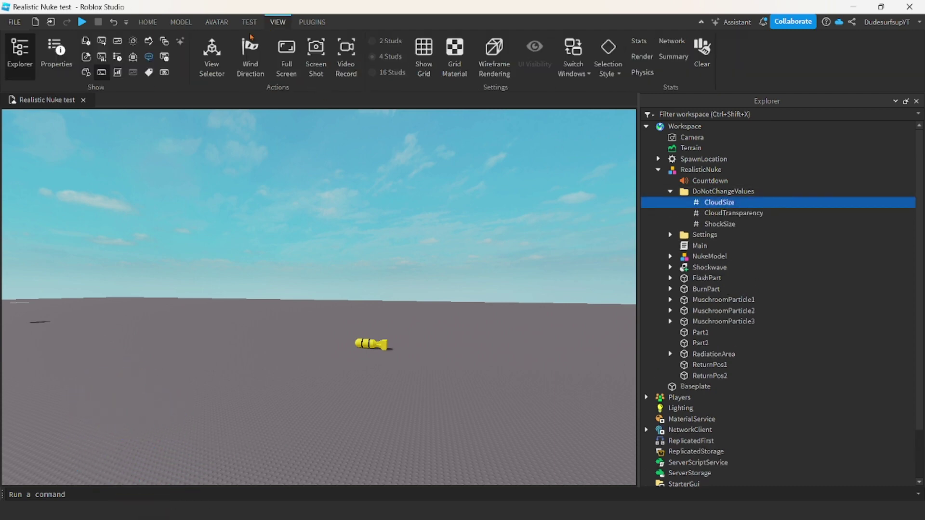
pyautogui.click(57, 53)
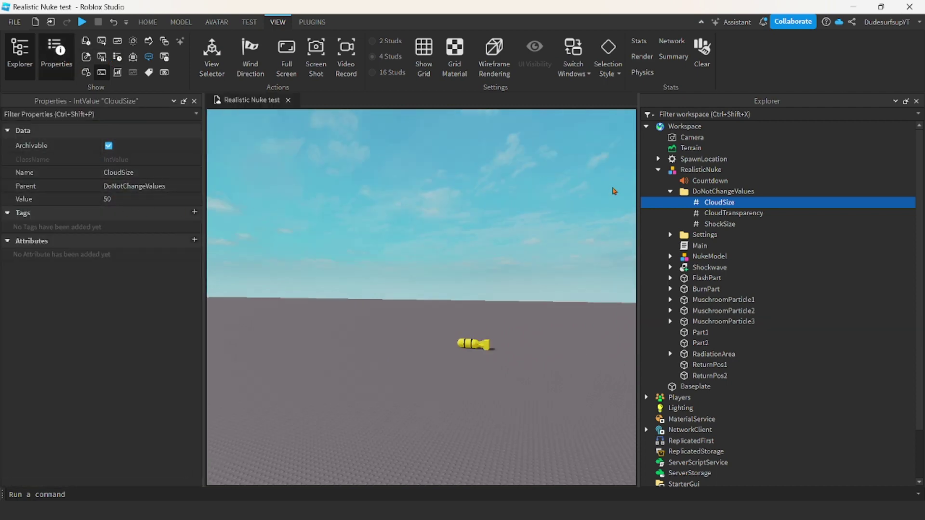
pyautogui.click(722, 213)
pyautogui.click(742, 224)
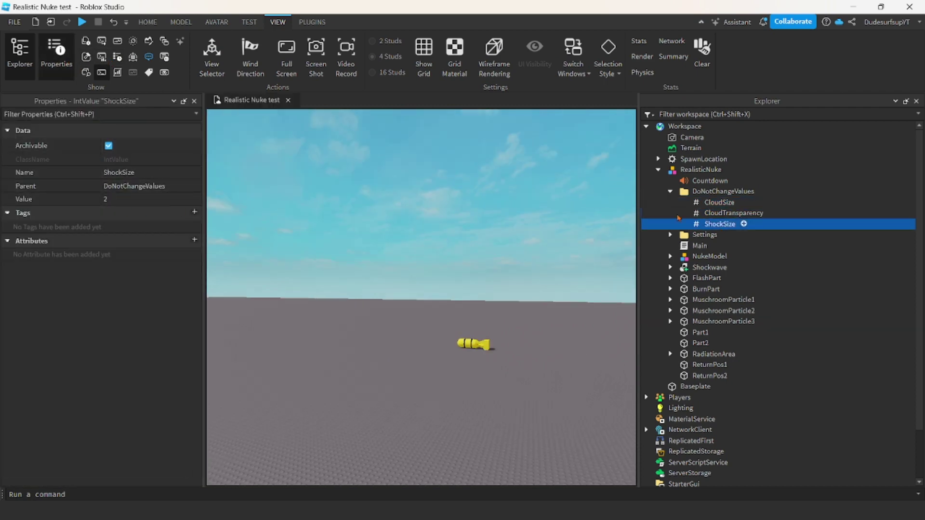
pyautogui.click(670, 191)
pyautogui.click(195, 101)
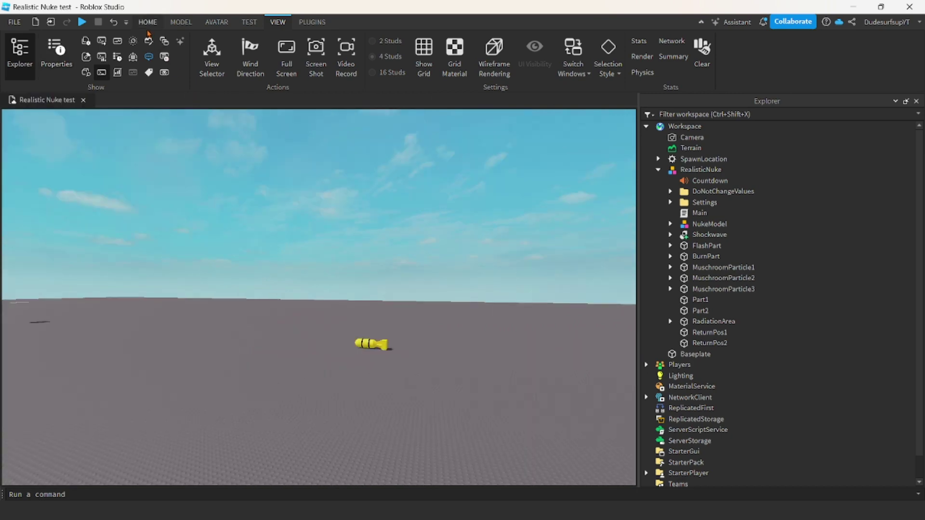
pyautogui.click(148, 21)
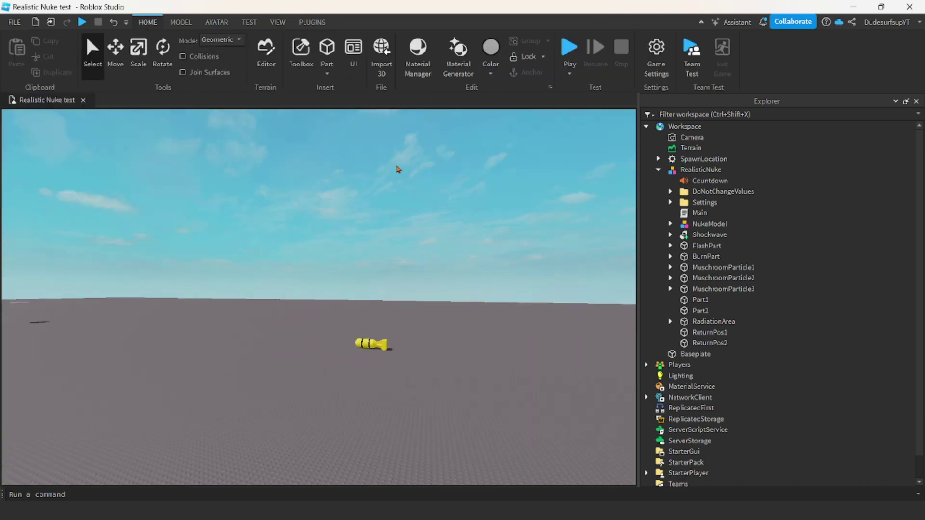
# Step: Expand the RealisticNuke Settings folder and display the properties of FlashRadius
pyautogui.click(670, 203)
pyautogui.click(278, 22)
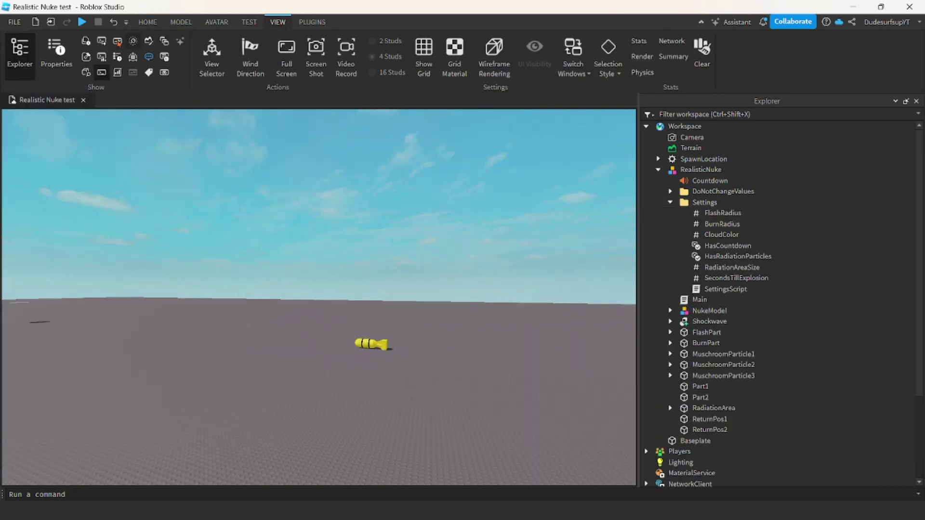
pyautogui.click(56, 53)
pyautogui.click(722, 213)
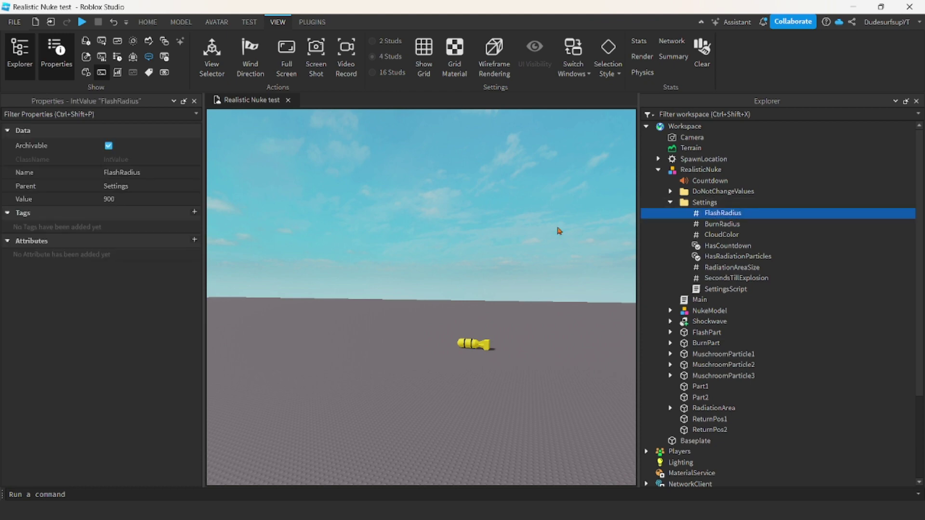
pyautogui.moveTo(440, 247); pyautogui.dragTo(439, 246, button='right')
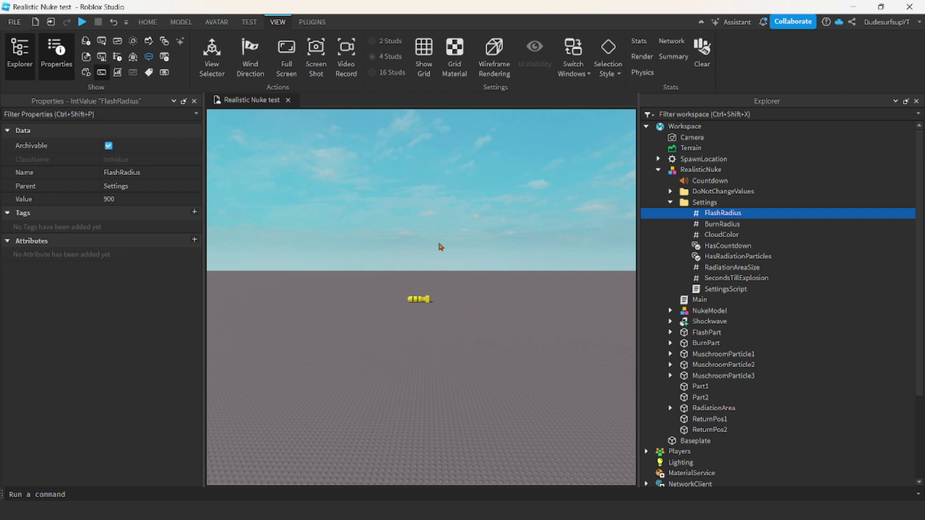
pyautogui.moveTo(374, 248); pyautogui.dragTo(382, 254, button='right')
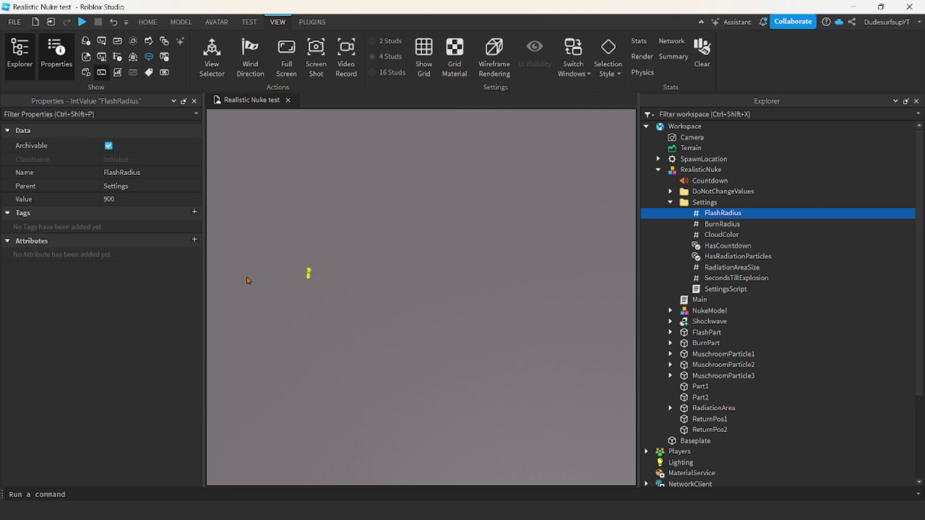
pyautogui.scroll(3, 407, 273)
pyautogui.moveTo(407, 272); pyautogui.dragTo(408, 269, button='right')
# Step: Display the properties of BurnRadius and examine the area around the bomb in the scene
pyautogui.click(689, 224)
pyautogui.moveTo(423, 236); pyautogui.dragTo(422, 237, button='right')
pyautogui.scroll(-4, 423, 238)
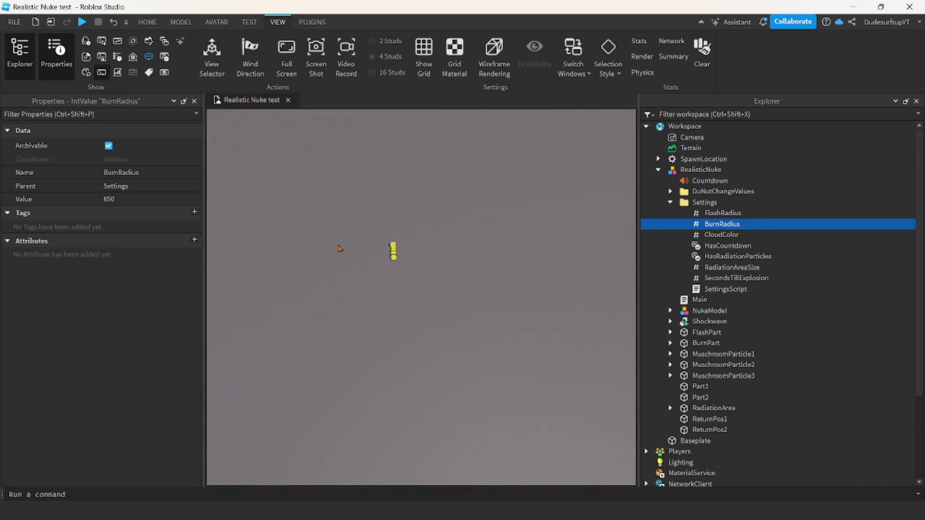
pyautogui.scroll(4, 458, 259)
pyautogui.moveTo(458, 259); pyautogui.dragTo(447, 262, button='right')
pyautogui.scroll(-3, 462, 256)
pyautogui.scroll(5, 453, 269)
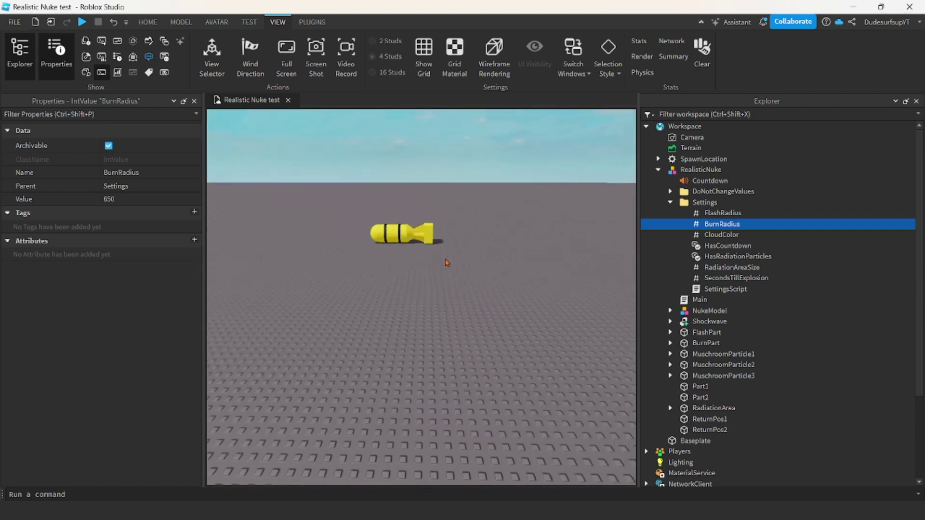
pyautogui.scroll(-3, 447, 263)
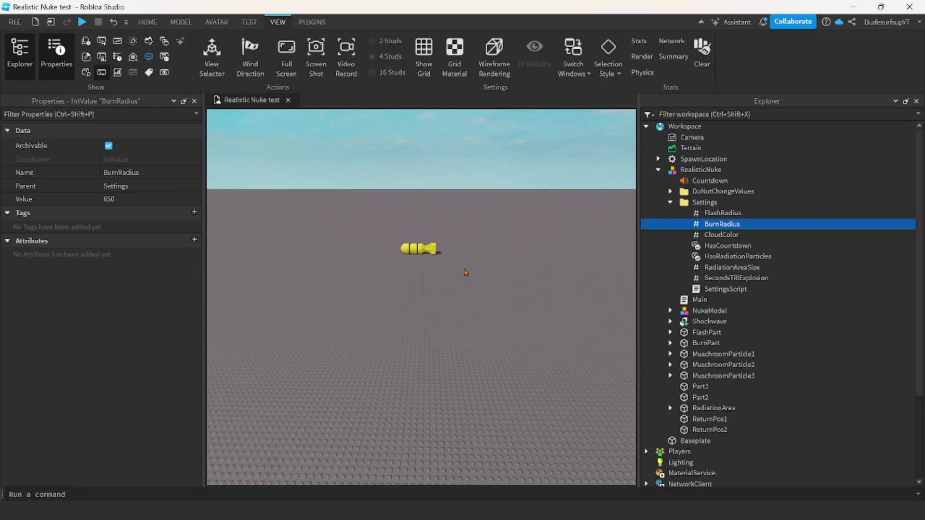
# Step: Open the colour picker for the CloudColor value and cancel it
pyautogui.click(746, 234)
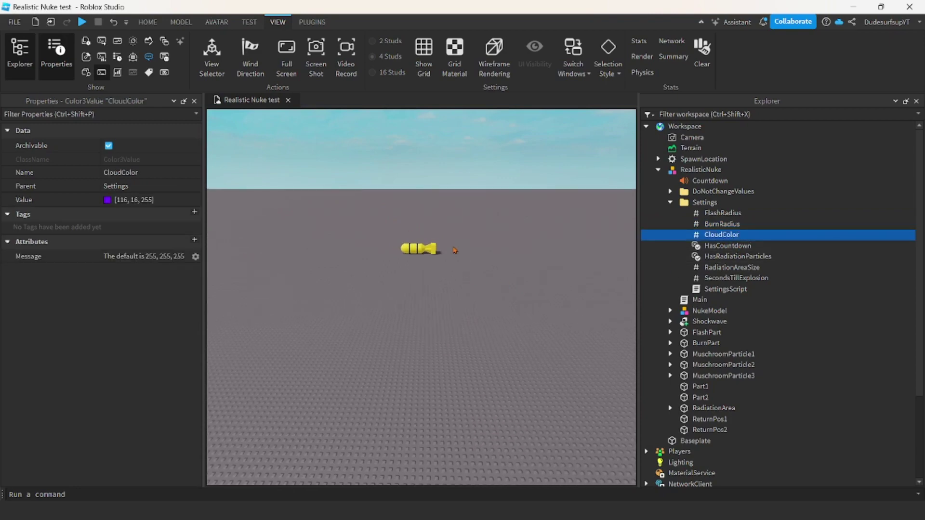
pyautogui.click(107, 201)
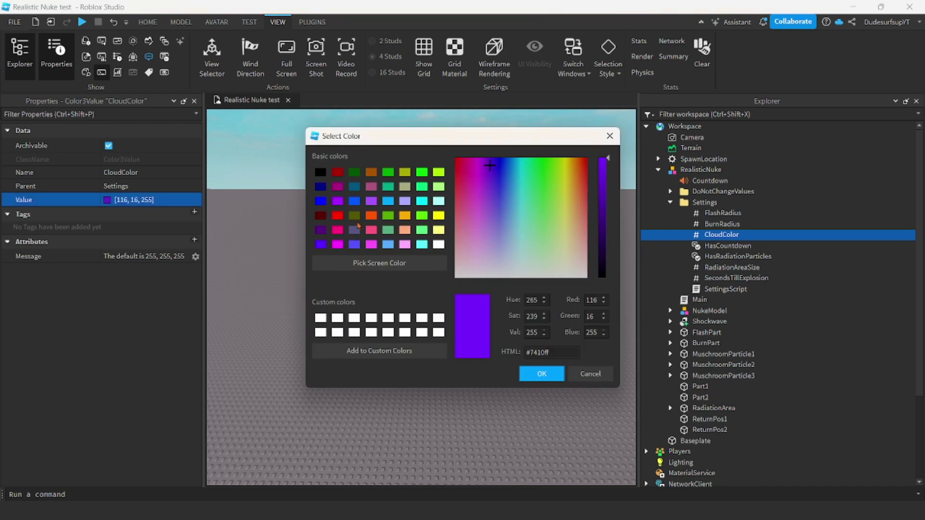
pyautogui.click(583, 379)
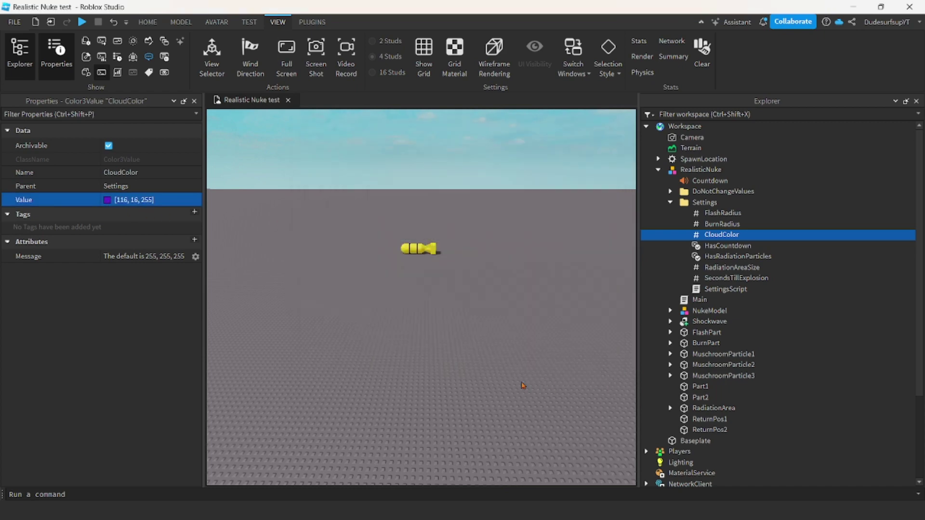
# Step: Enable the HasCountdown value in the Settings folder
pyautogui.click(147, 22)
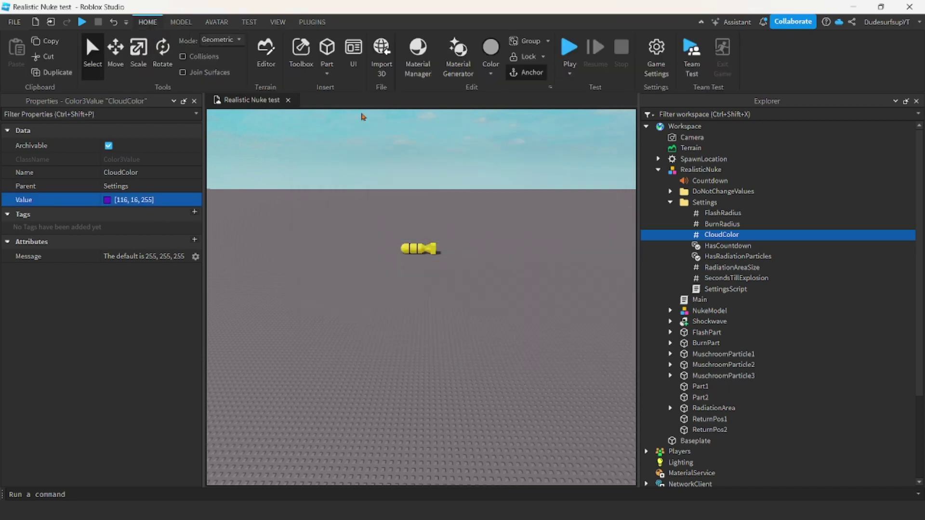
pyautogui.click(554, 287)
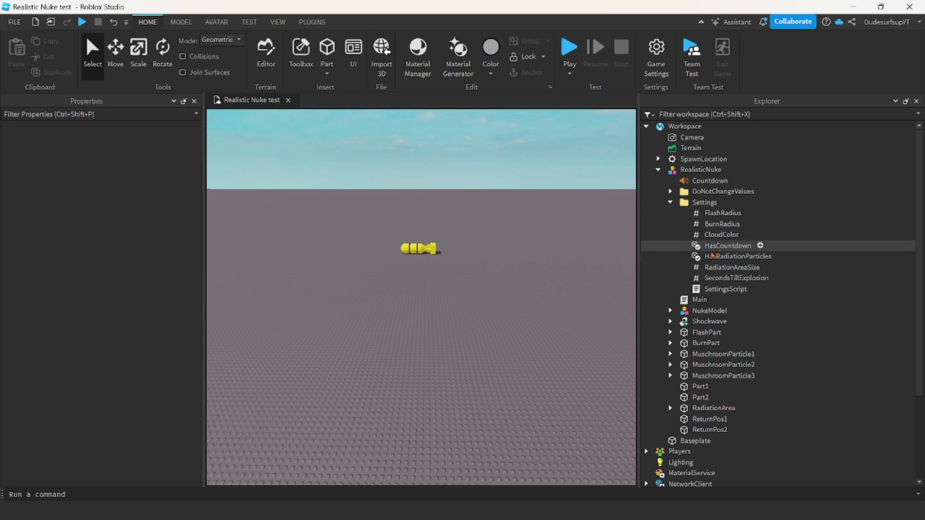
pyautogui.click(760, 245)
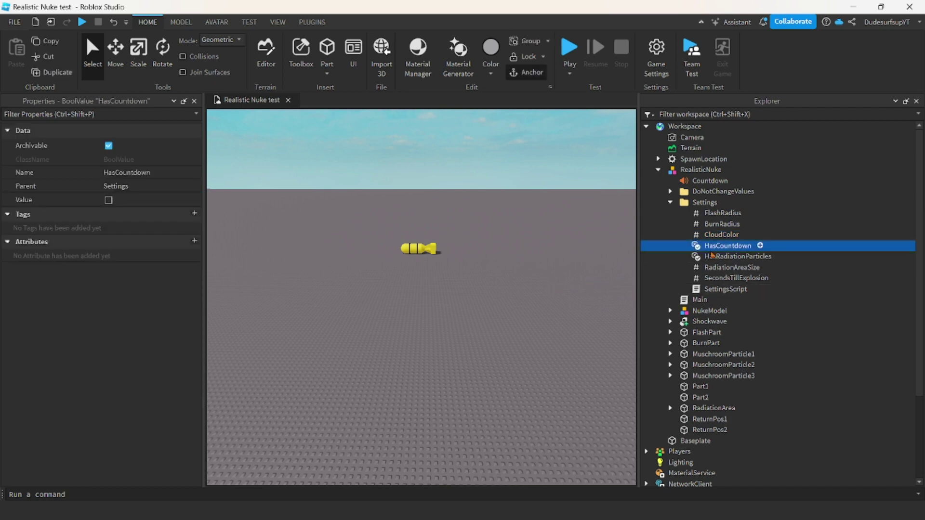
pyautogui.click(108, 200)
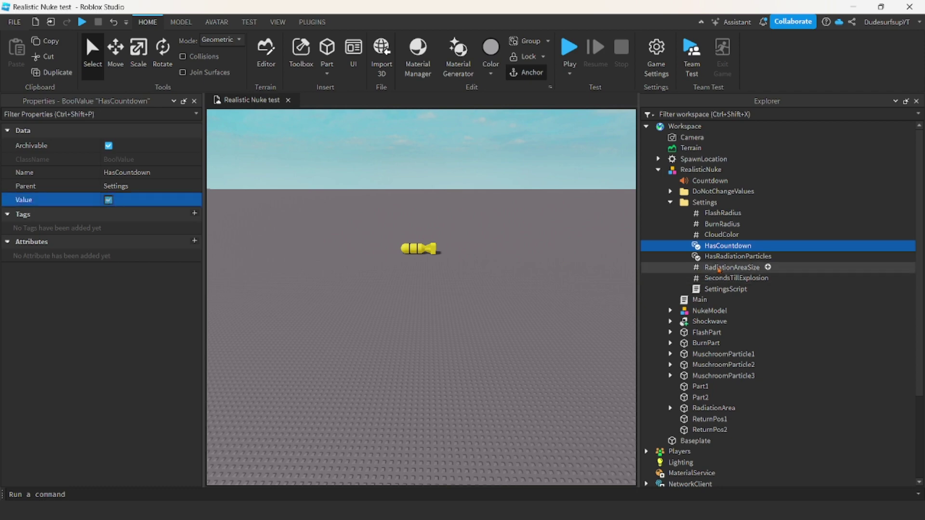
# Step: View the HasRadiationParticles properties, and set the SecondsTillExplosion value to 30
pyautogui.click(733, 257)
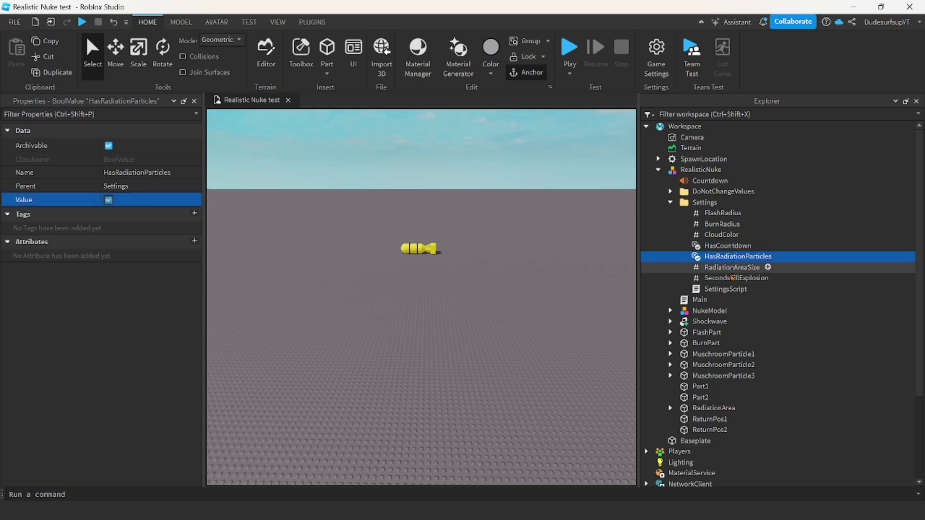
pyautogui.click(736, 279)
pyautogui.click(153, 198)
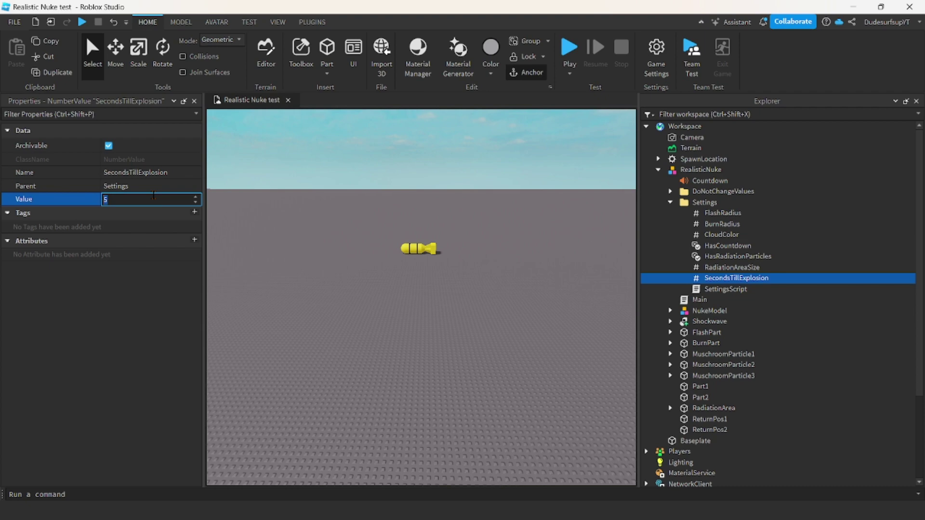
pyautogui.write('30')
pyautogui.press('Return')
# Step: Save the RealisticNuke model to Roblox by overwriting the first listed existing asset, and clear the selection
pyautogui.rightClick(704, 172)
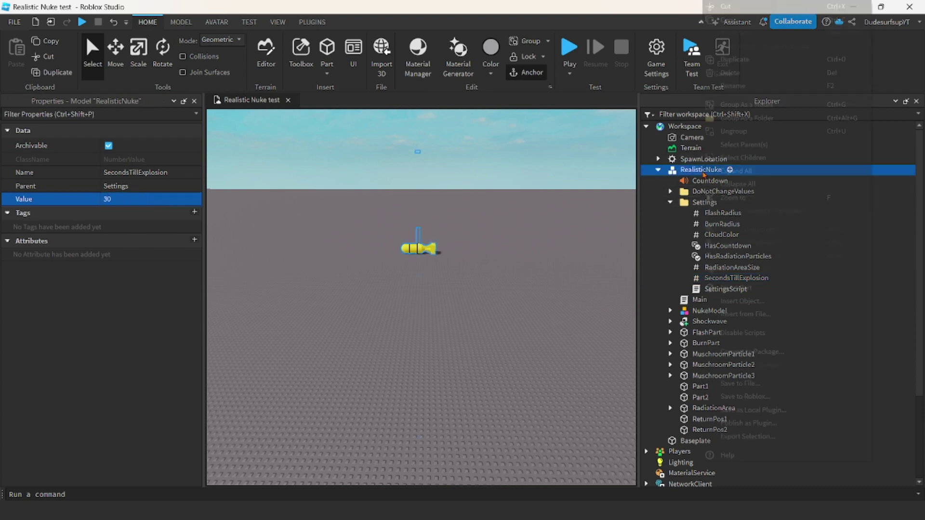
pyautogui.click(745, 396)
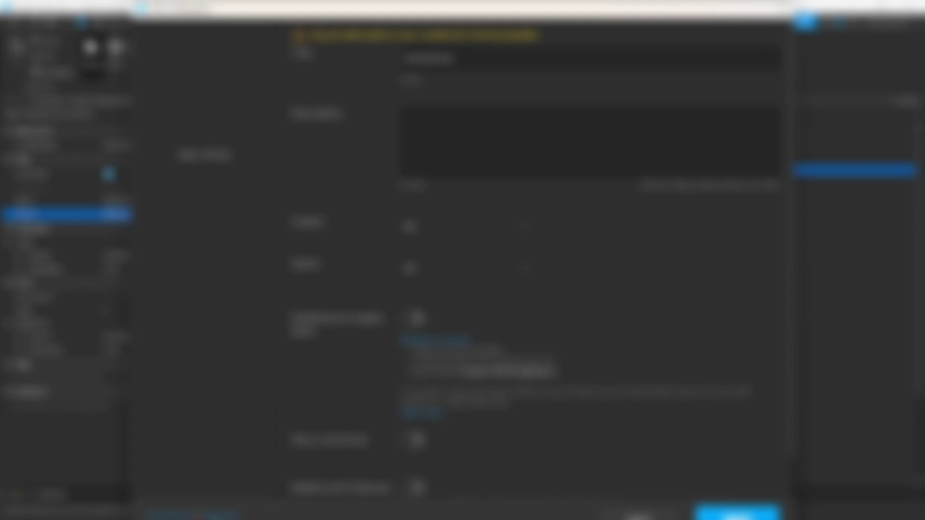
pyautogui.click(194, 515)
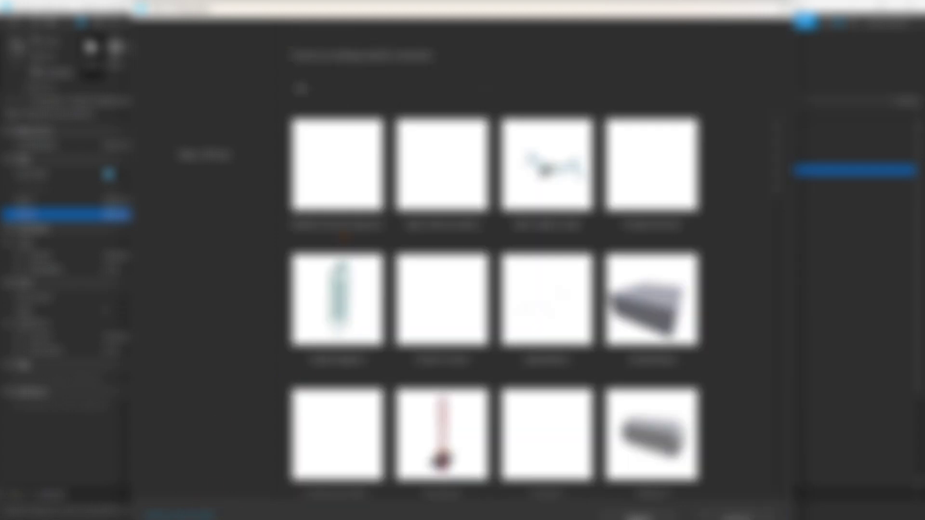
pyautogui.click(348, 161)
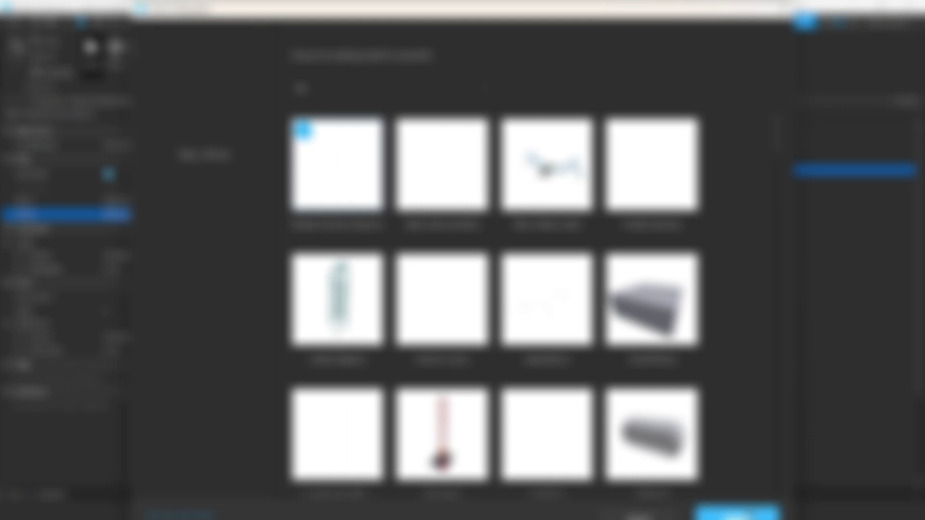
pyautogui.click(737, 512)
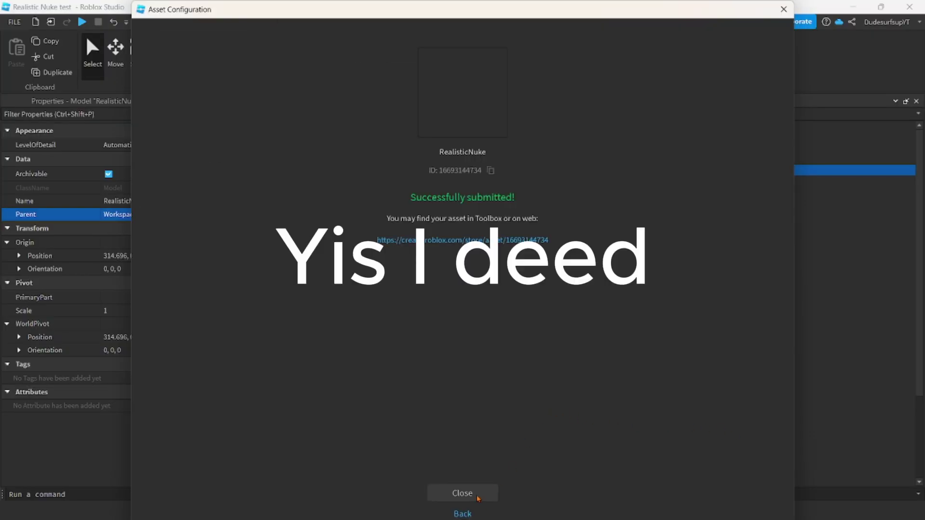
pyautogui.click(479, 499)
pyautogui.click(543, 374)
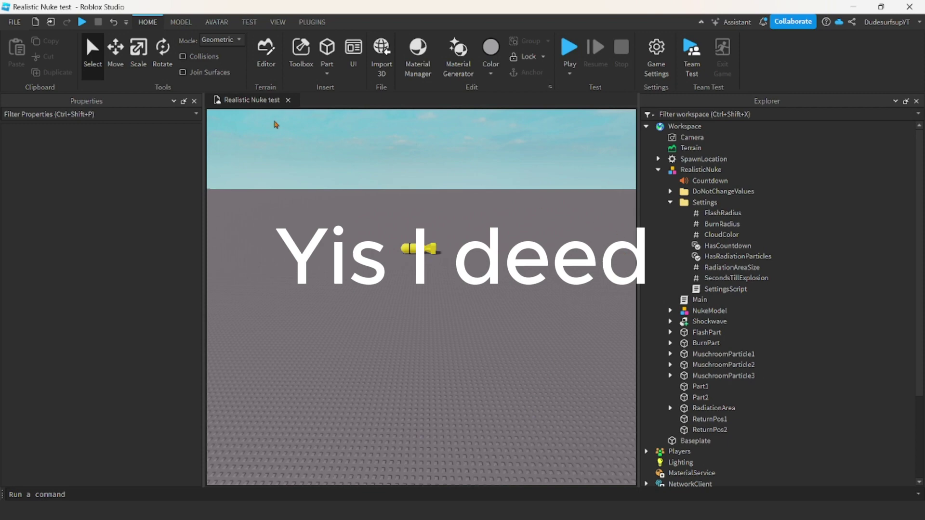
# Step: Display the HasRadiationParticles properties, view the area around the bomb, and toggle the value off and back on
pyautogui.click(728, 258)
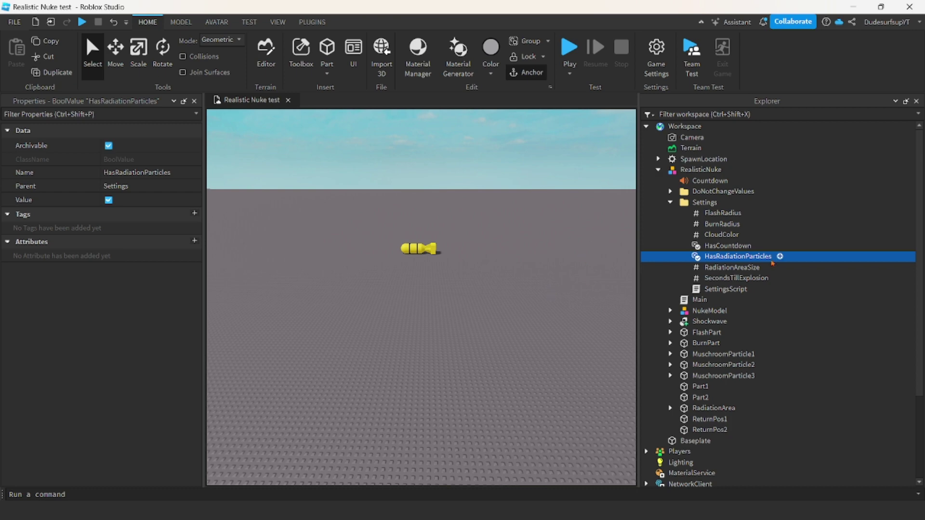
pyautogui.scroll(-5, 454, 278)
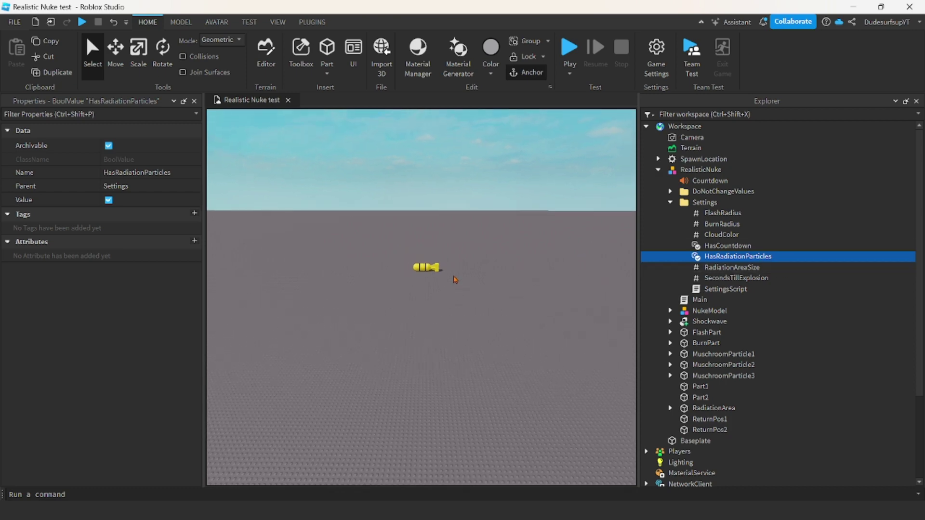
pyautogui.moveTo(454, 277); pyautogui.dragTo(467, 289, button='right')
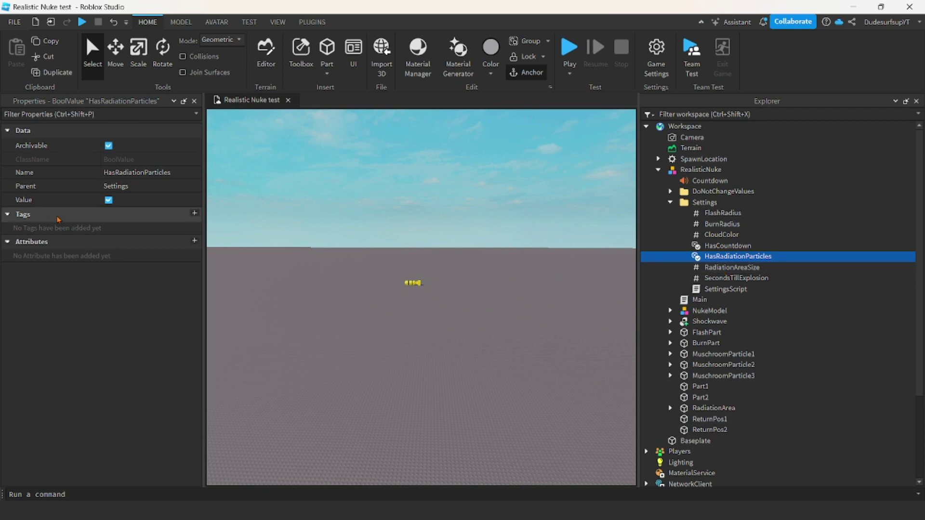
pyautogui.click(106, 205)
pyautogui.click(107, 200)
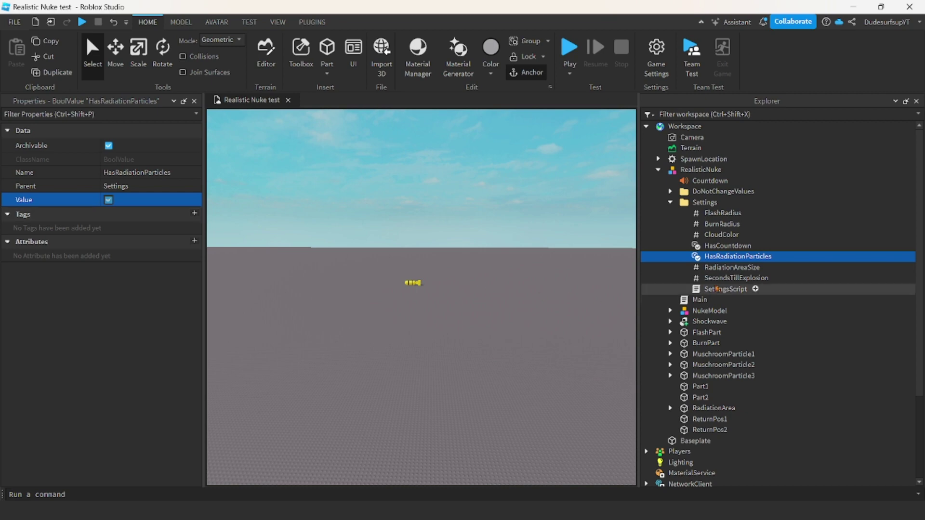
# Step: View the RadiationAreaSize properties, and set the Baseplate size to 2048, 20, 2048
pyautogui.click(719, 270)
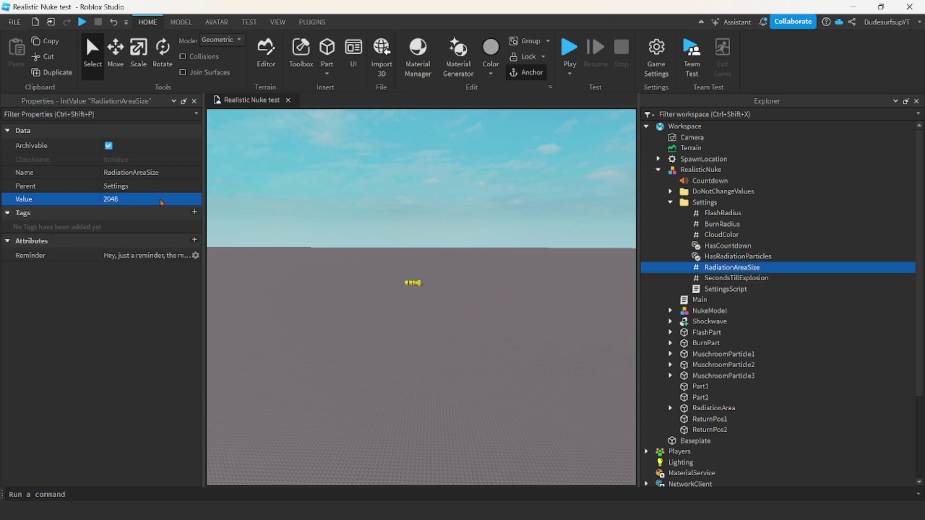
pyautogui.moveTo(418, 254); pyautogui.dragTo(467, 282, button='right')
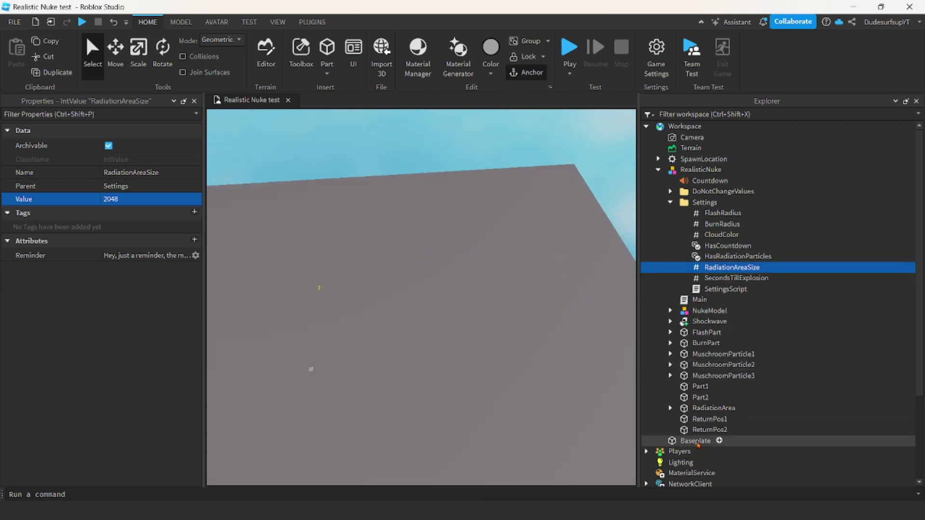
pyautogui.click(672, 442)
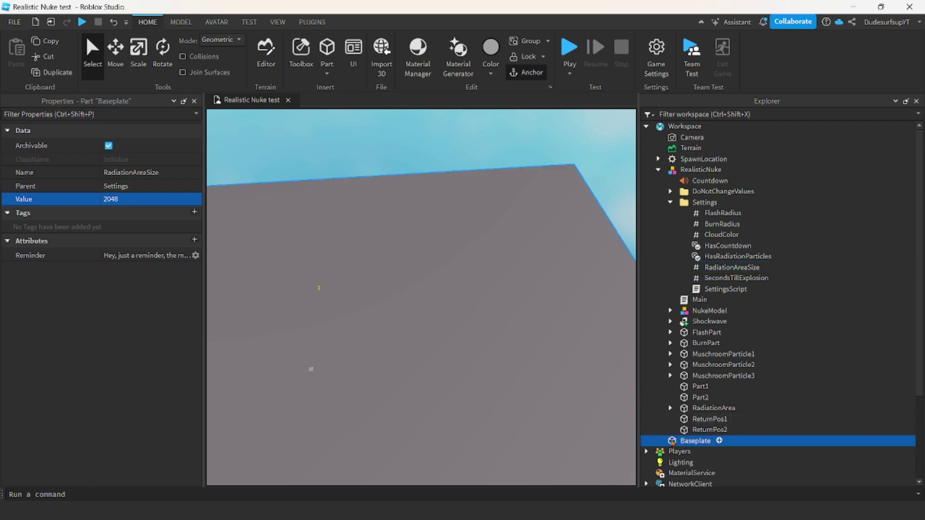
pyautogui.click(145, 373)
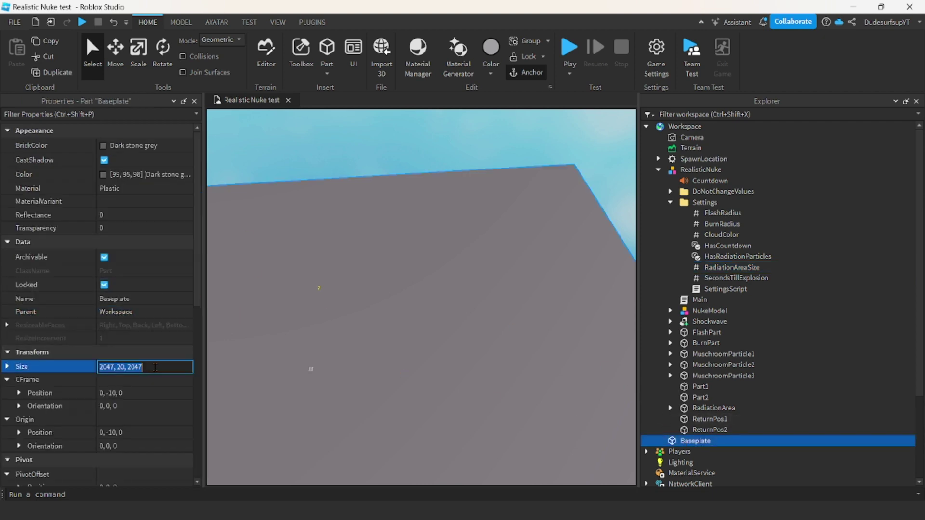
pyautogui.click(156, 367)
pyautogui.press('BackSpace')
pyautogui.write('8')
pyautogui.press('Return')
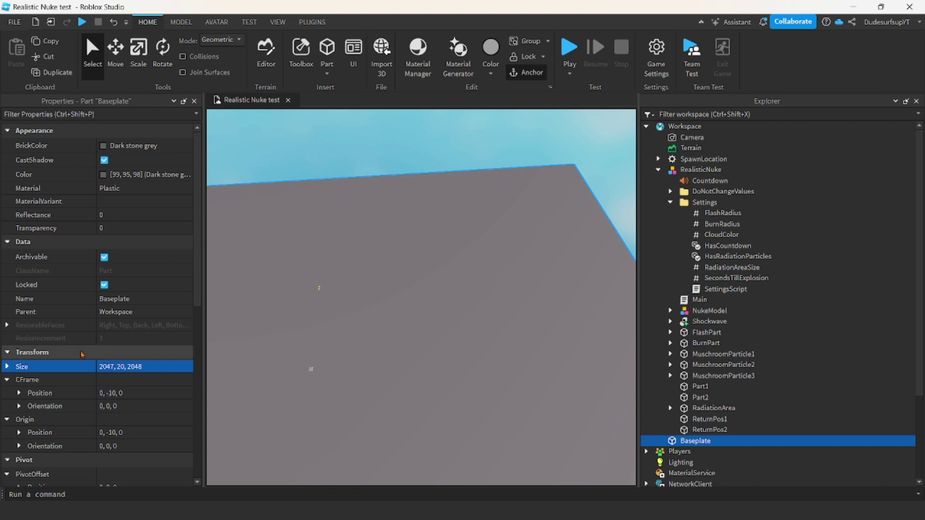
pyautogui.click(114, 369)
pyautogui.click(115, 368)
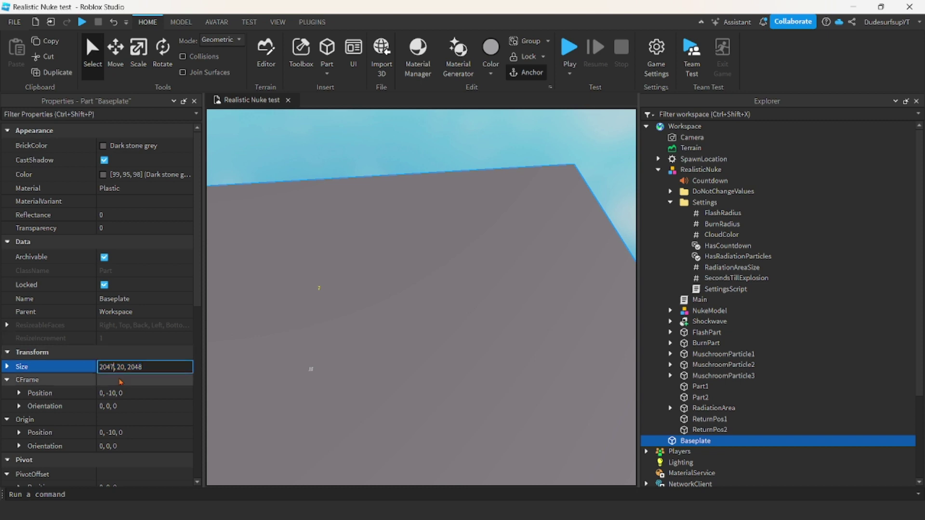
pyautogui.press('BackSpace')
pyautogui.write('8')
pyautogui.press('Return')
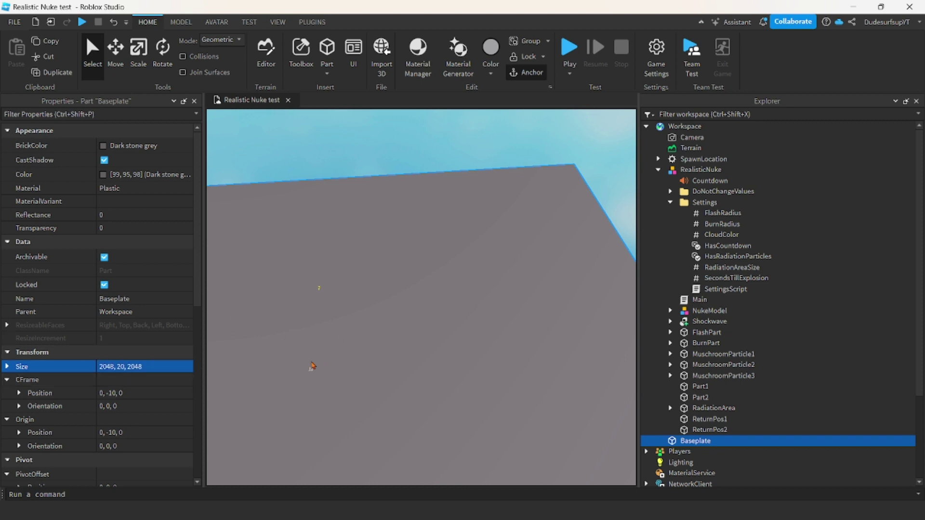
# Step: Deselect the Baseplate and examine its full extent and the bomb standing on it
pyautogui.click(312, 366)
pyautogui.moveTo(310, 372); pyautogui.dragTo(363, 219, button='right')
pyautogui.moveTo(364, 220); pyautogui.dragTo(358, 173, button='right')
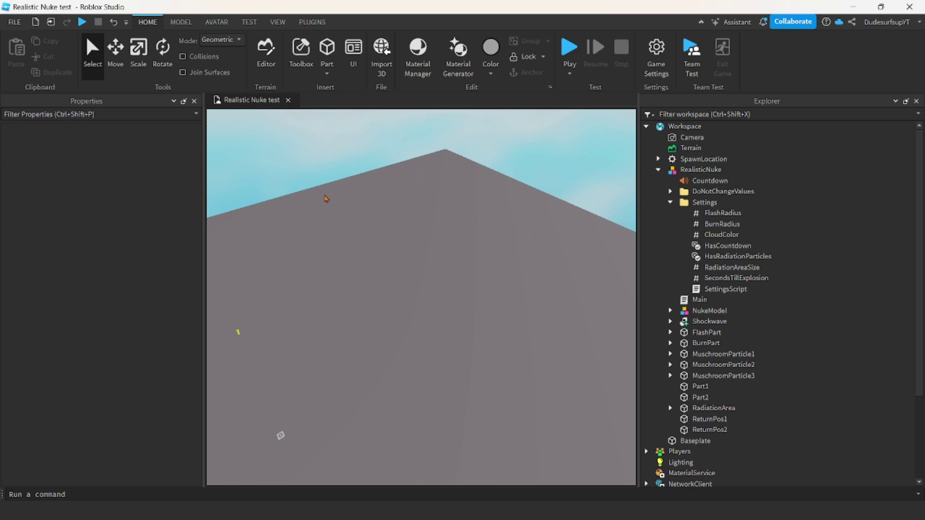
pyautogui.moveTo(470, 297); pyautogui.dragTo(414, 291, button='right')
pyautogui.scroll(10, 448, 302)
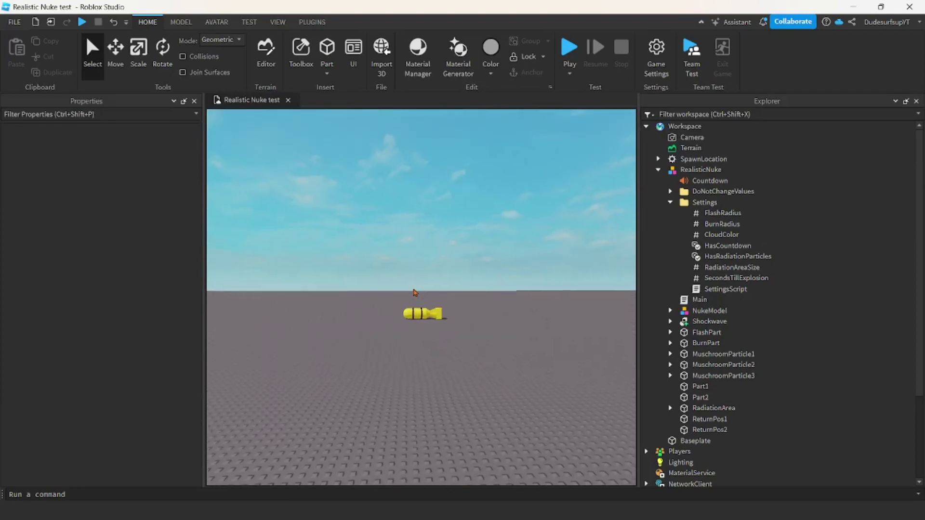
pyautogui.scroll(8, 414, 292)
pyautogui.scroll(-2, 415, 292)
pyautogui.scroll(-10, 474, 309)
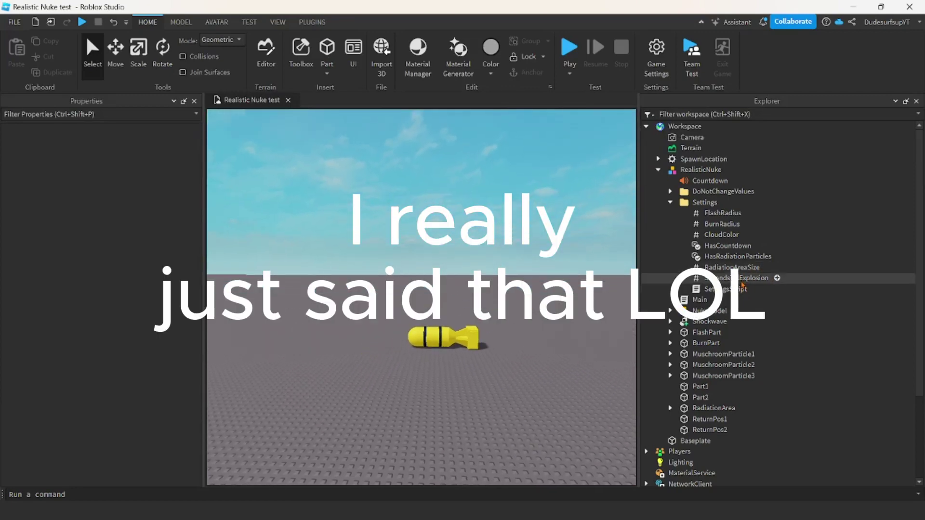
# Step: Display the properties of SecondsTillExplosion and HasCountdown, and clear the selection
pyautogui.click(742, 279)
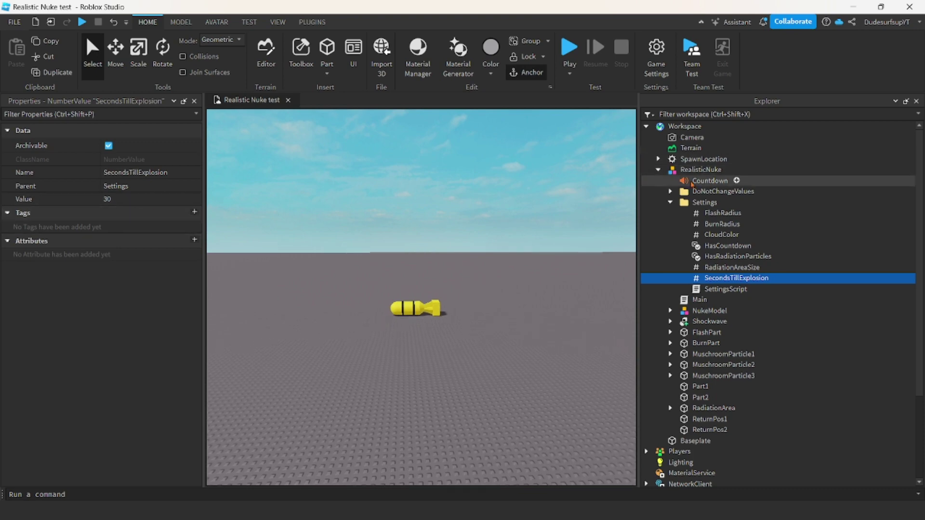
pyautogui.click(649, 247)
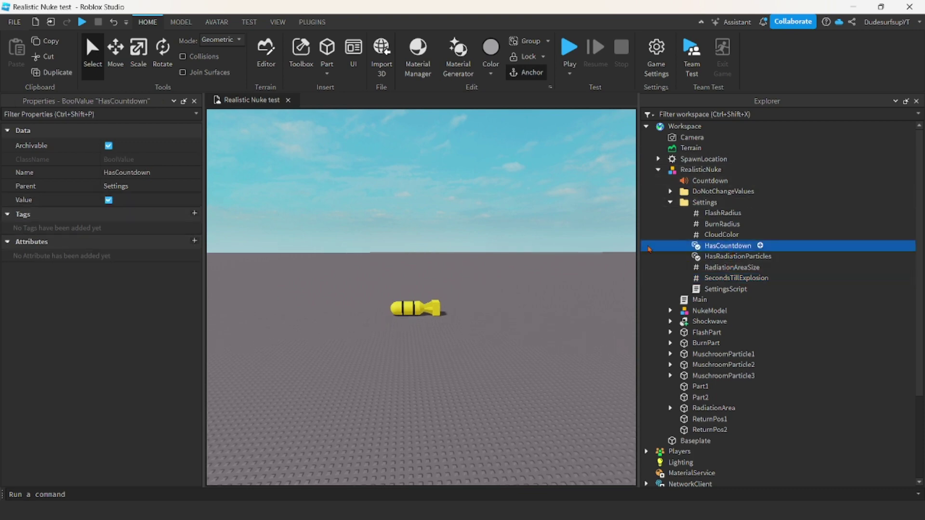
pyautogui.click(496, 248)
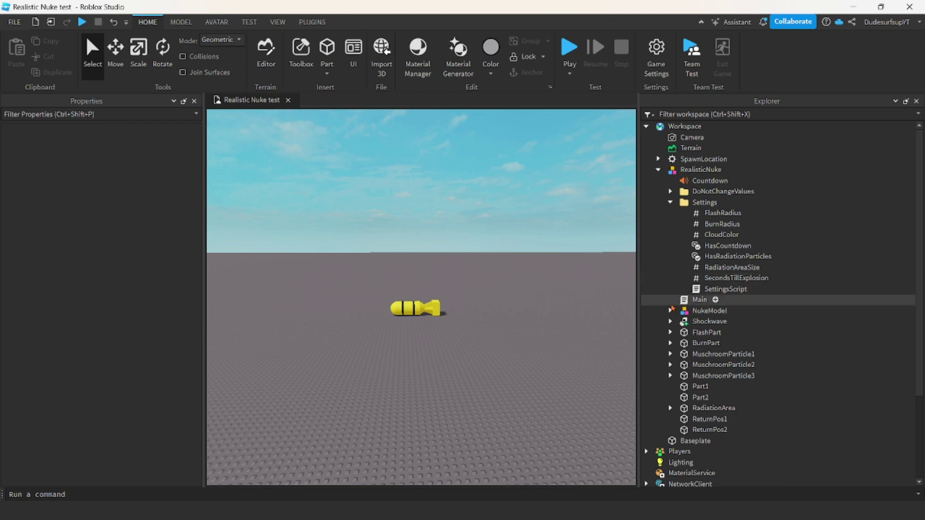
# Step: Open SettingsScript and examine its variable declarations from McColor to FlashRadius
pyautogui.doubleClick(725, 289)
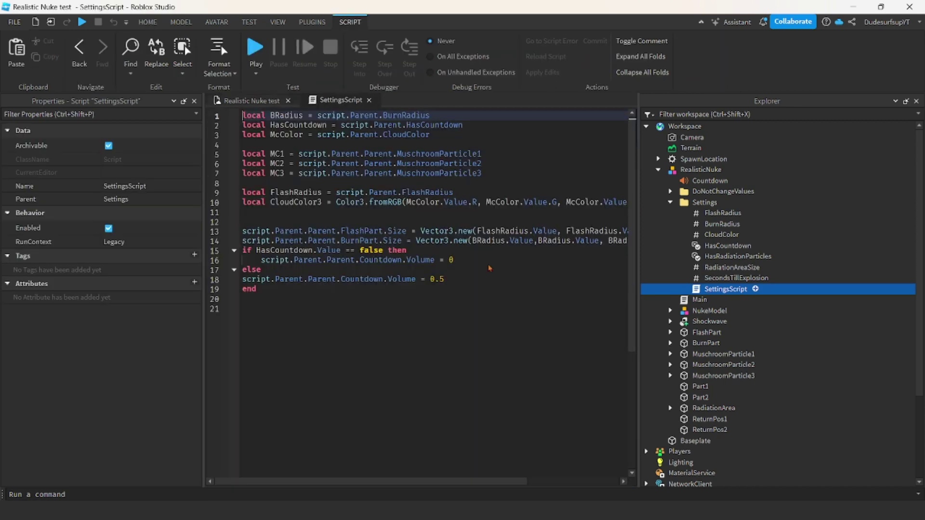
pyautogui.click(426, 312)
pyautogui.click(374, 292)
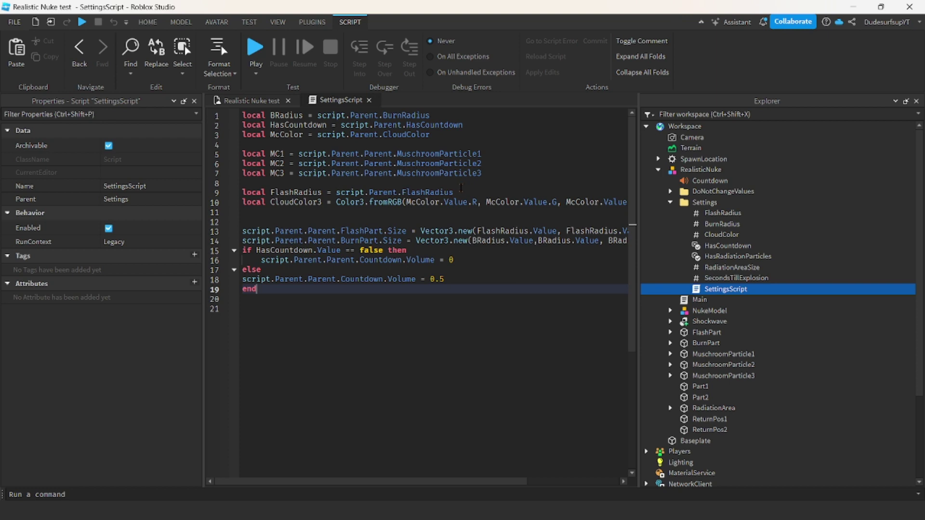
pyautogui.moveTo(461, 188); pyautogui.dragTo(207, 139)
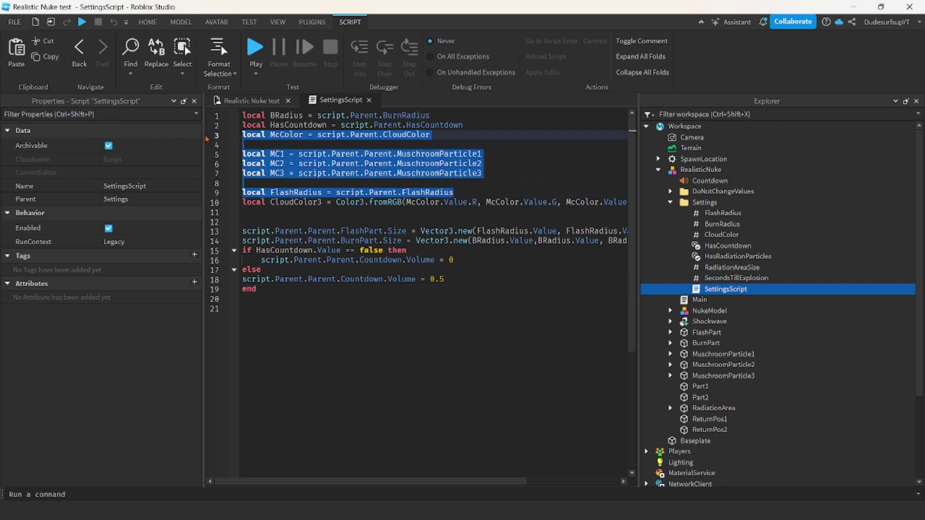
pyautogui.click(499, 187)
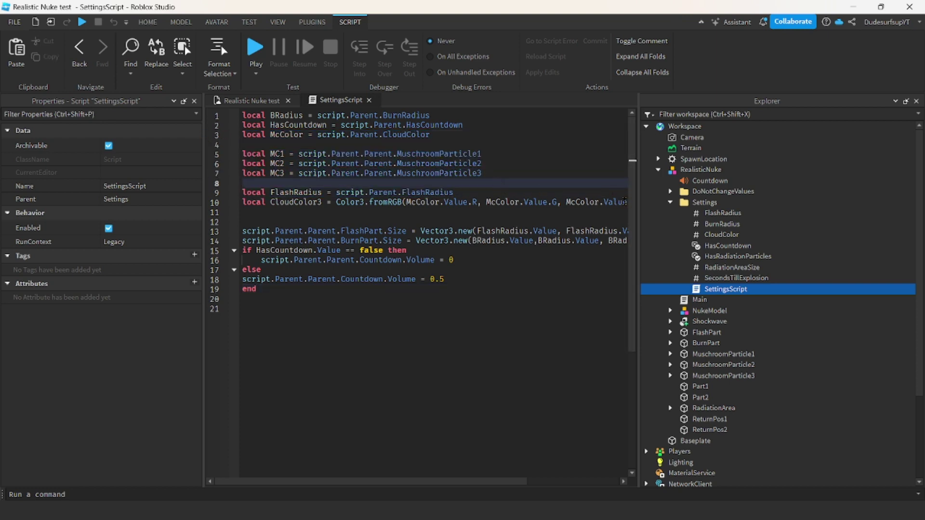
# Step: Examine the cloud colour code in SettingsScript, from the McColor declaration to the Color3.fromRGB call for CloudColor3
pyautogui.press('Down')
pyautogui.press('Down')
pyautogui.press('Down')
pyautogui.press('Down')
pyautogui.press('Down')
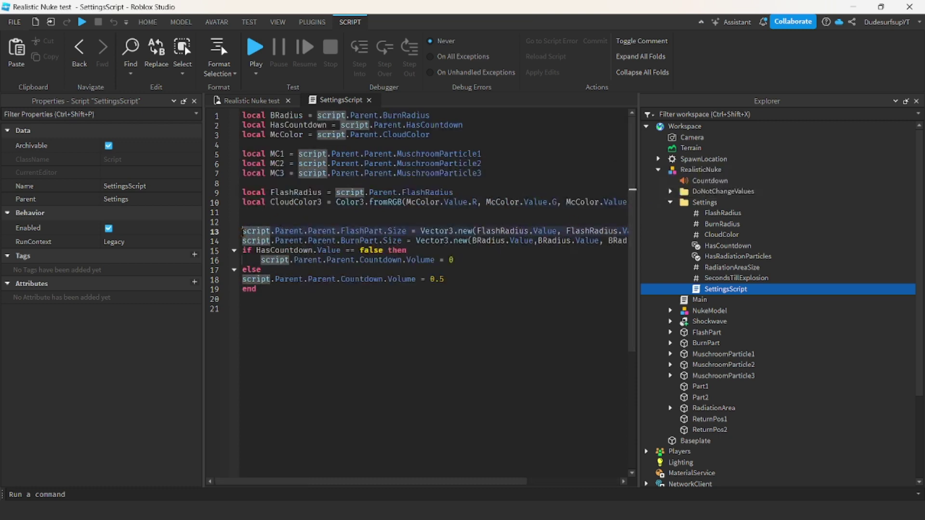
pyautogui.moveTo(243, 231); pyautogui.dragTo(237, 138)
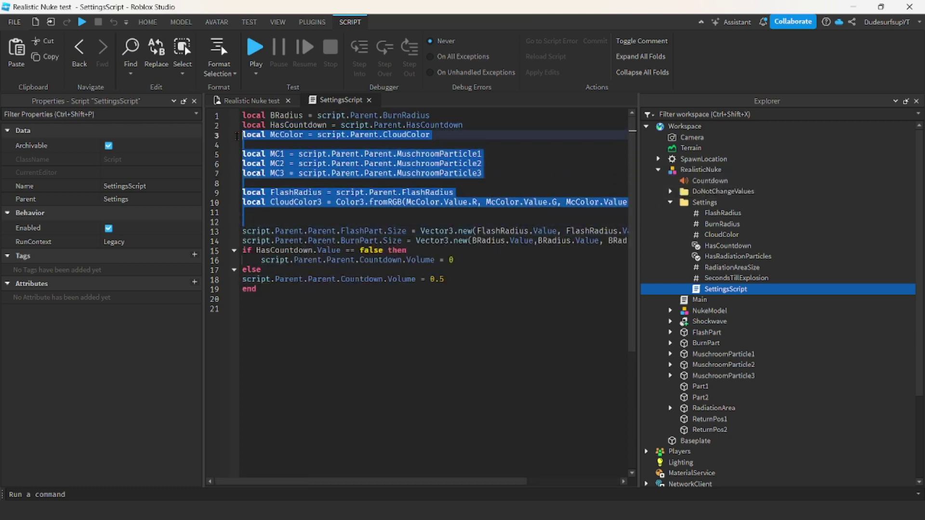
pyautogui.click(486, 202)
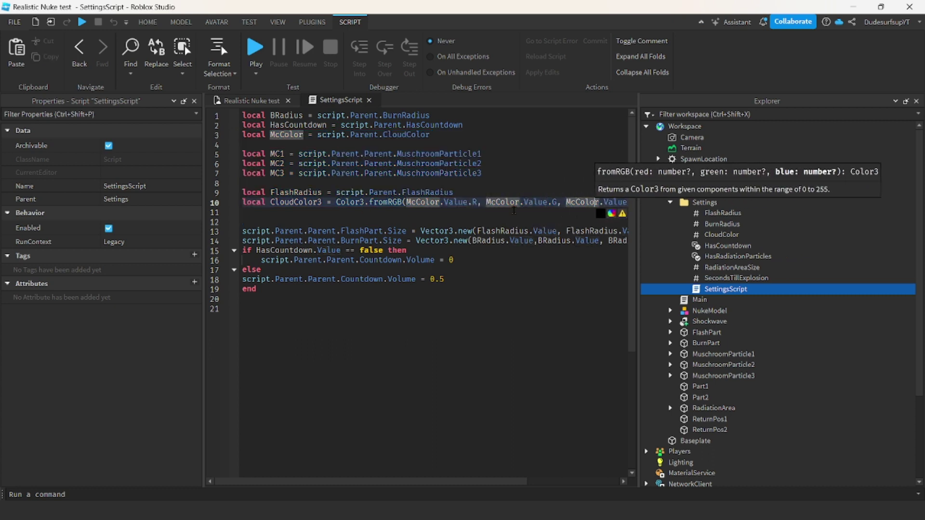
pyautogui.moveTo(485, 483)
pyautogui.mouseDown()
pyautogui.moveTo(528, 482)
pyautogui.moveTo(481, 468)
pyautogui.mouseUp()
pyautogui.click(477, 331)
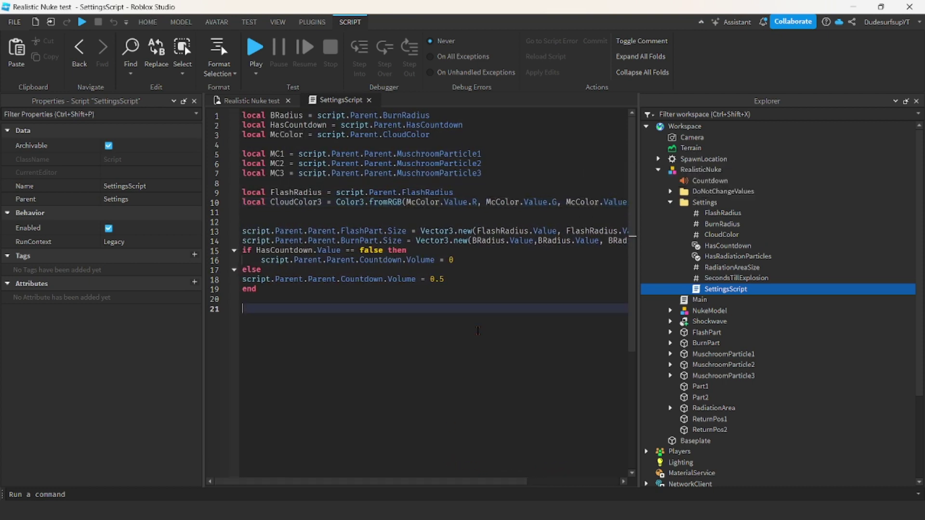
# Step: Display the shared properties of the ParticleEmitters in MuschroomParticle1, 2 and 3, and collapse MuschroomParticle2 and 3
pyautogui.click(670, 375)
pyautogui.click(670, 354)
pyautogui.click(725, 387)
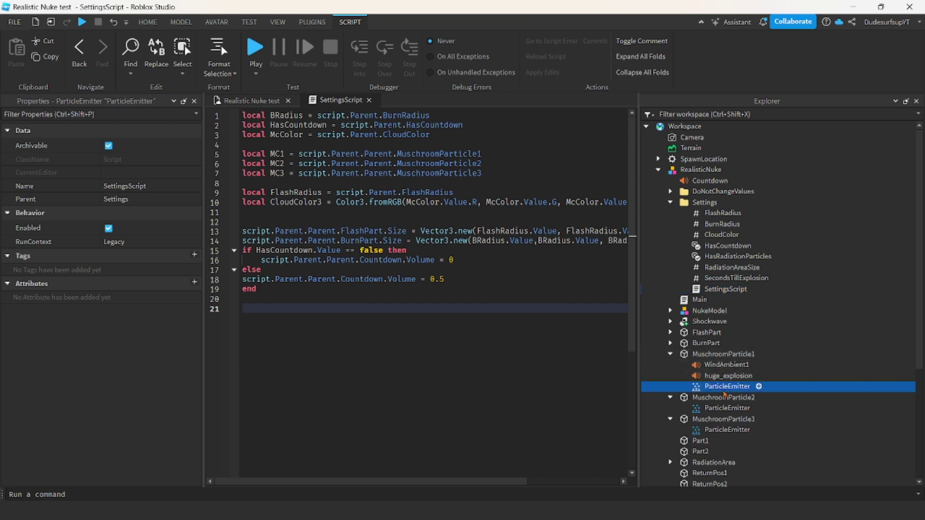
pyautogui.click(718, 411)
pyautogui.hotkey('ctrl', 'z')
pyautogui.keyDown('ctrl'); pyautogui.click(717, 411); pyautogui.keyUp('ctrl')
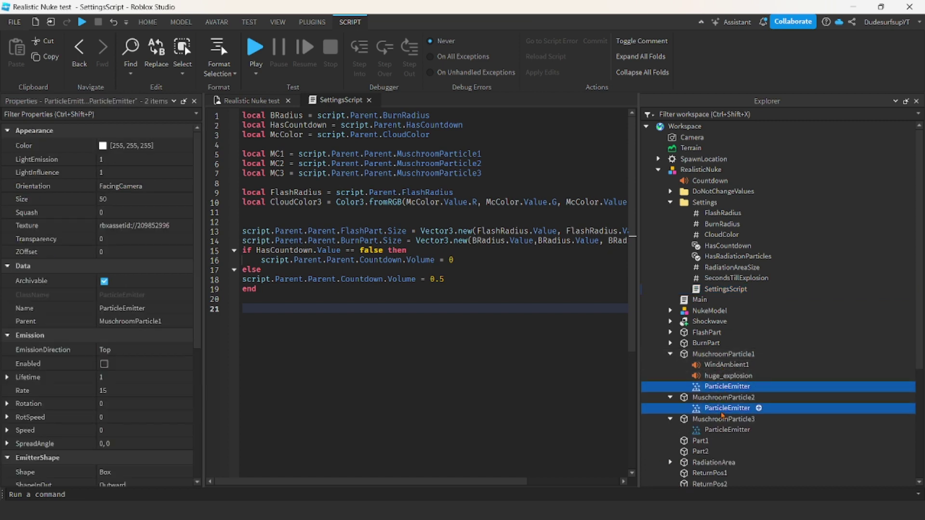
pyautogui.keyDown('ctrl'); pyautogui.click(721, 429); pyautogui.keyUp('ctrl')
pyautogui.hotkey('ctrl', 'c')
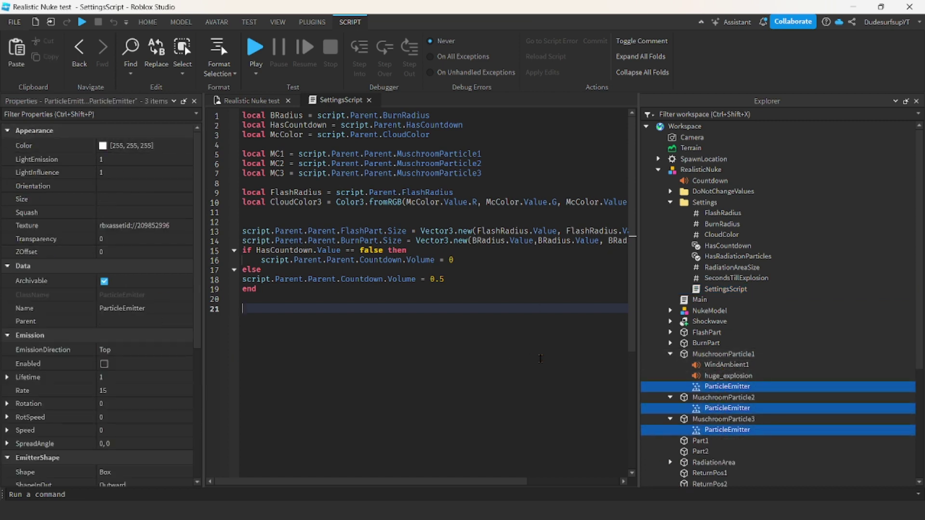
pyautogui.click(670, 419)
pyautogui.click(670, 397)
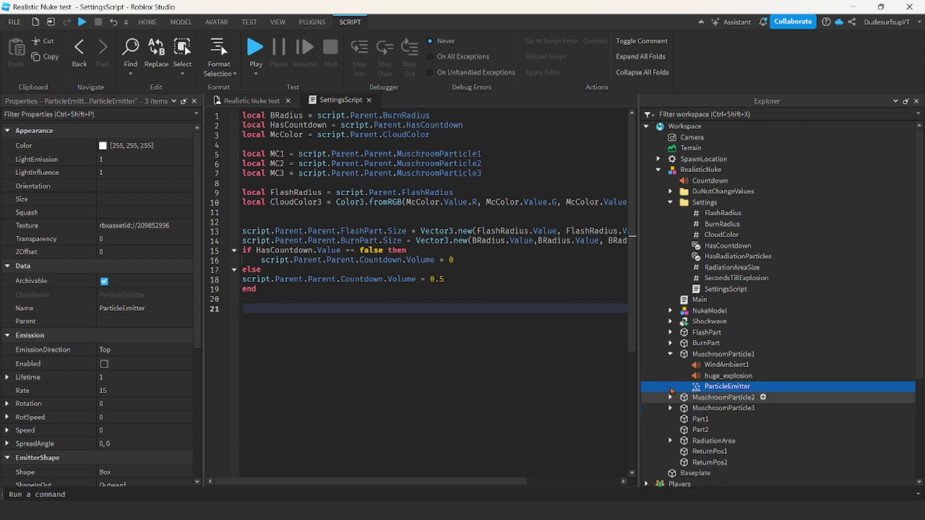
# Step: Collapse MuschroomParticle1 and close SettingsScript
pyautogui.click(679, 365)
pyautogui.click(670, 354)
pyautogui.click(517, 327)
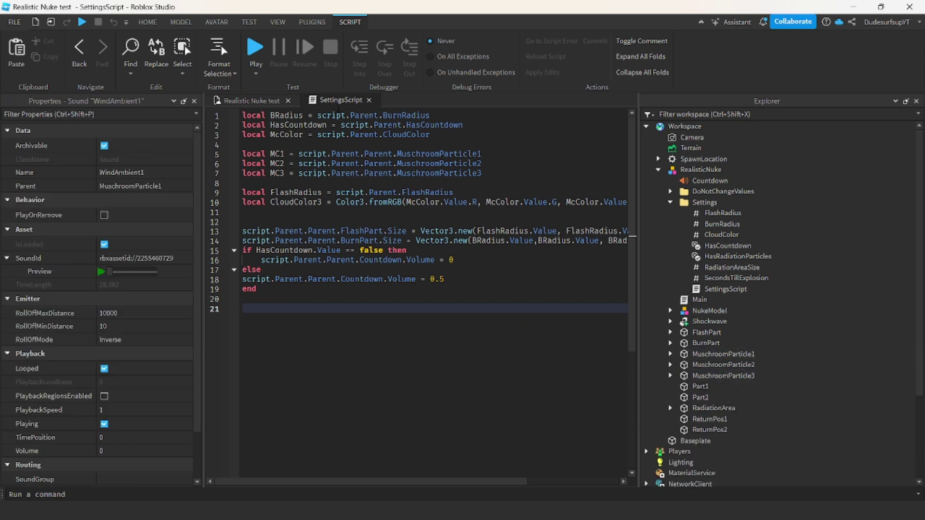
pyautogui.click(369, 100)
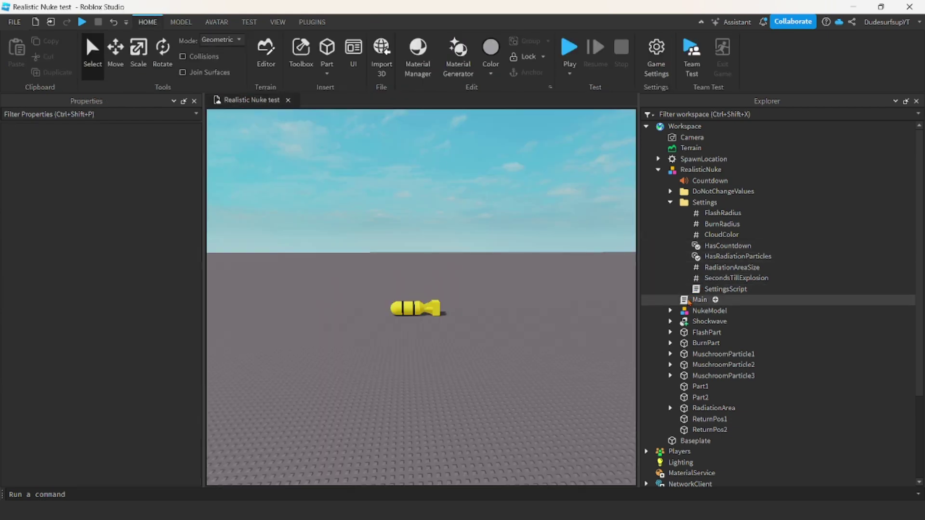
# Step: Open the Main script, collapse the Settings folder, and examine the declarations from FlashPart to PropertyTable2
pyautogui.doubleClick(716, 300)
pyautogui.click(670, 202)
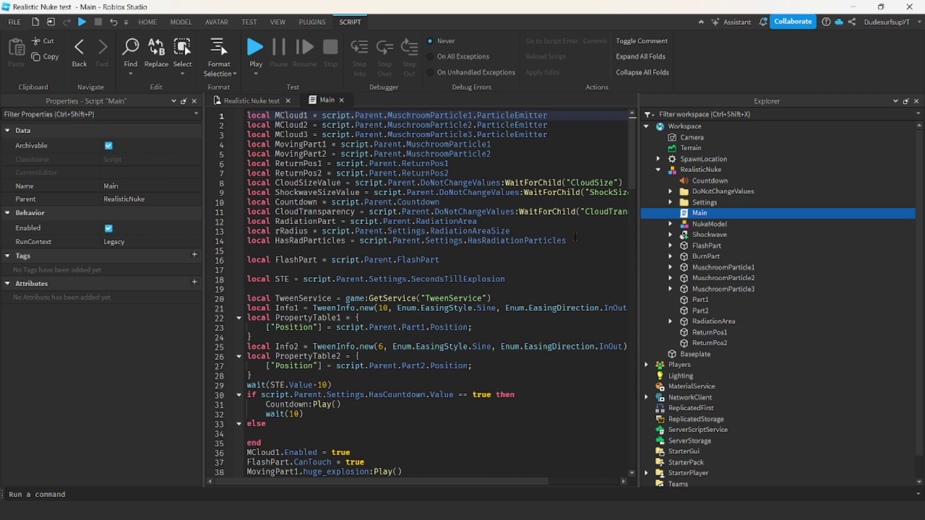
pyautogui.click(575, 237)
pyautogui.click(257, 259)
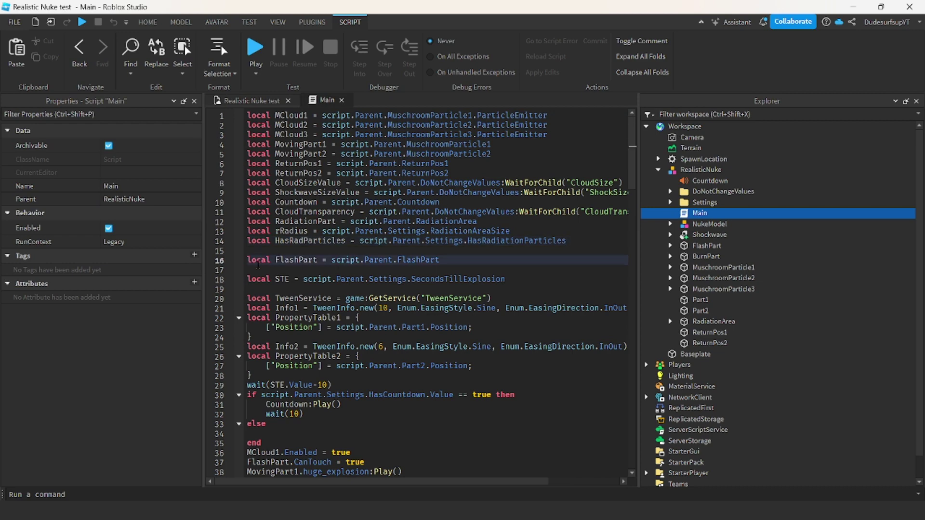
pyautogui.click(260, 279)
pyautogui.click(260, 298)
pyautogui.click(261, 307)
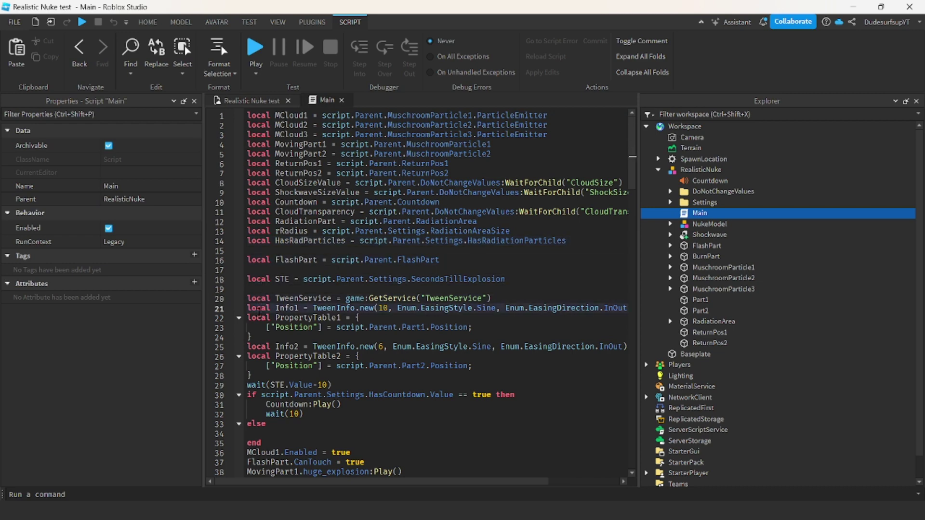
pyautogui.click(261, 318)
pyautogui.click(263, 346)
pyautogui.click(263, 356)
# Step: Examine the TweenService:Create lines for Tween1 and Tween2 in Main, and return to the start of the script
pyautogui.scroll(-8, 270, 347)
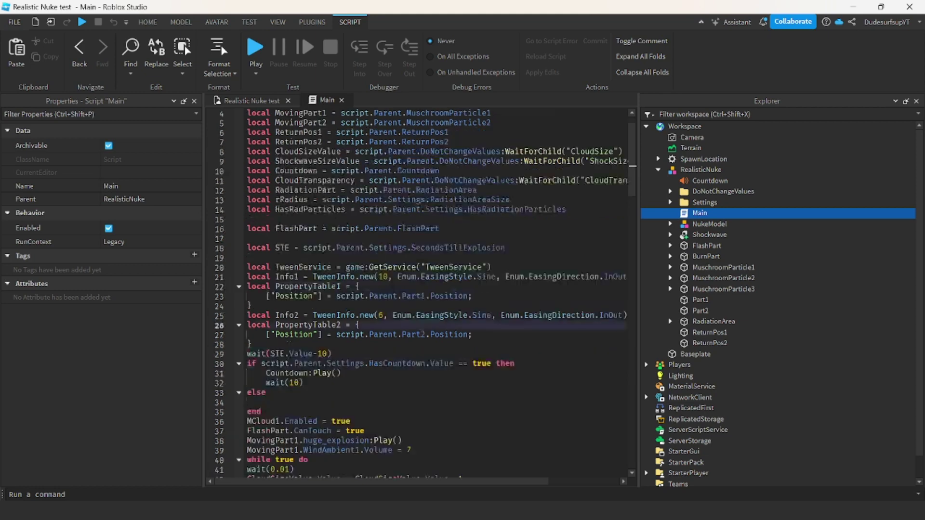
pyautogui.click(256, 344)
pyautogui.click(257, 354)
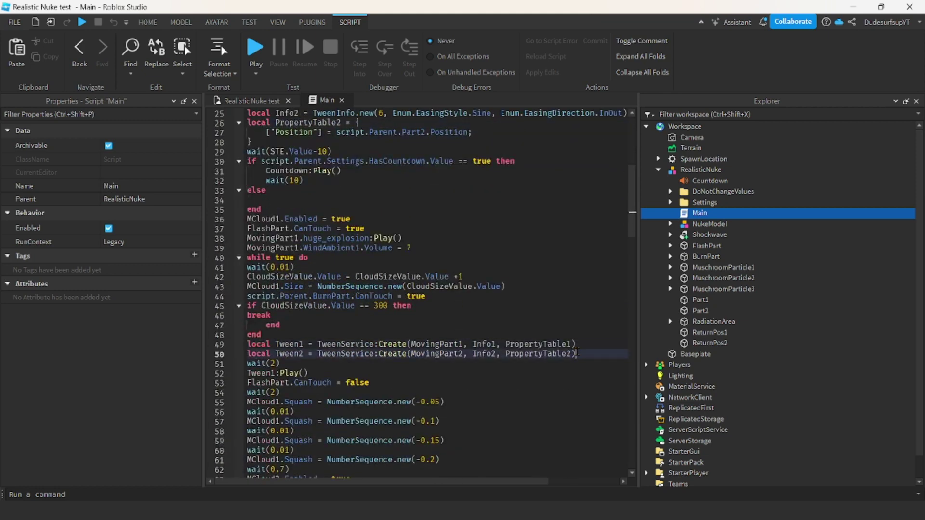
pyautogui.scroll(8, 577, 354)
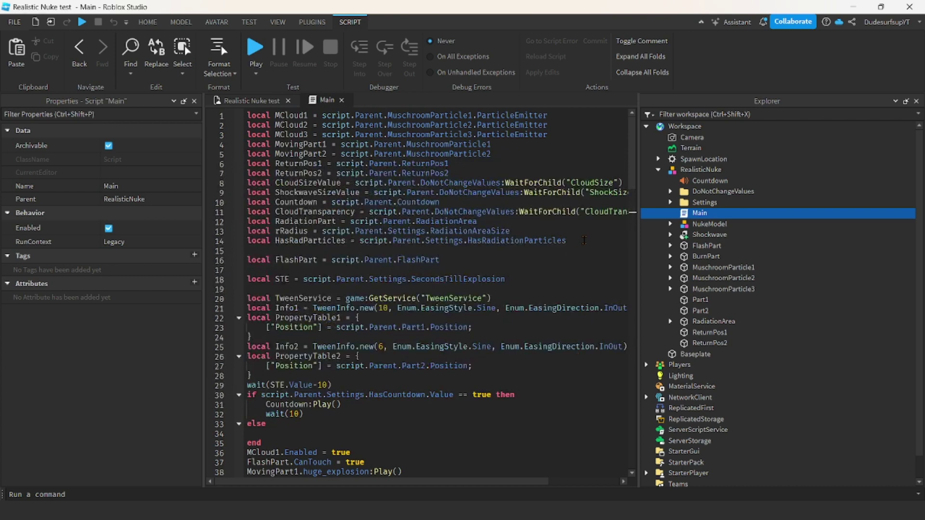
# Step: Examine Main's variable declarations line by line, from HasRadParticles back up to MCloud1
pyautogui.click(583, 239)
pyautogui.press('Up')
pyautogui.press('Up')
pyautogui.press('Up')
pyautogui.press('Up')
pyautogui.press('Up')
pyautogui.press('Up')
pyautogui.press('Up')
pyautogui.press('Up')
pyautogui.press('Up')
pyautogui.press('Up')
pyautogui.press('Up')
pyautogui.press('Up')
pyautogui.press('Up')
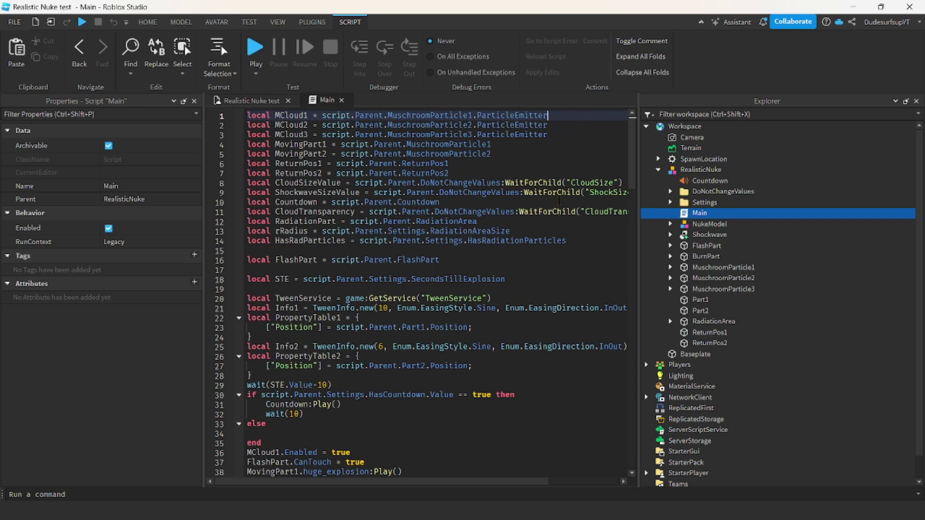
# Step: Read through the explosion code in Main down to the final RadiationPart lines, and close the script
pyautogui.scroll(-10, 490, 197)
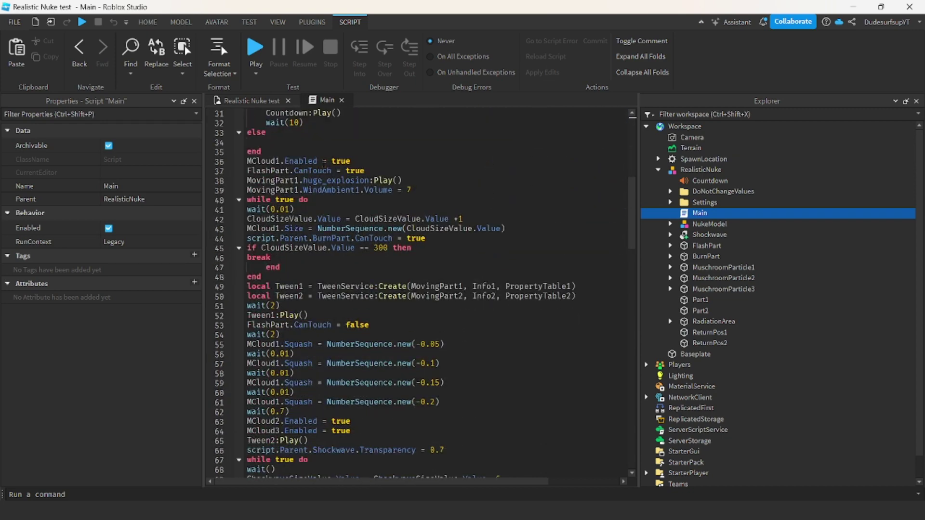
pyautogui.scroll(7, 324, 165)
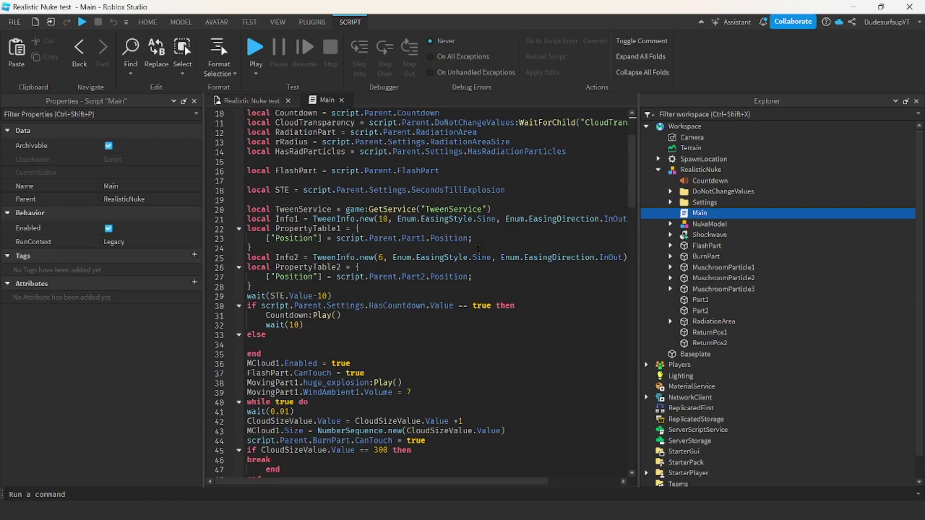
pyautogui.scroll(-17, 463, 236)
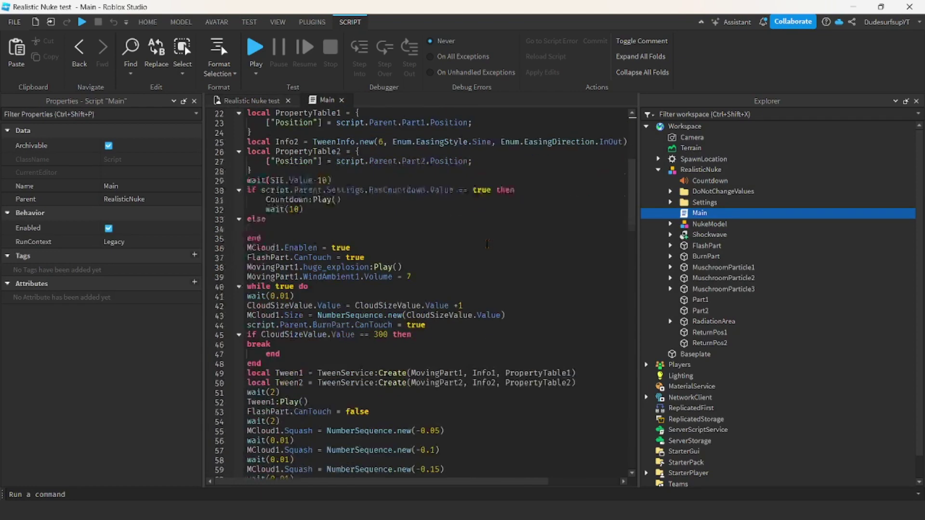
pyautogui.scroll(-19, 486, 244)
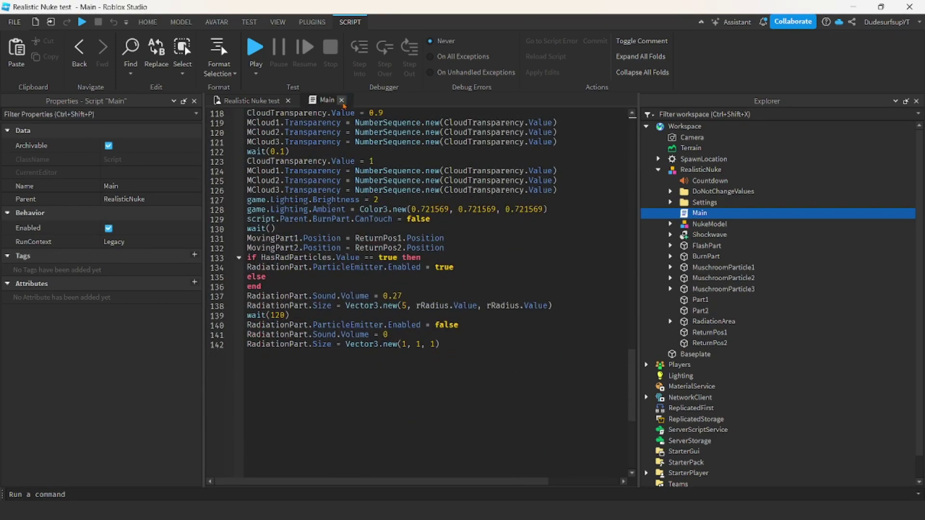
pyautogui.click(342, 100)
# Step: Move the RealisticNuke model high above the baseplate, to about 291.6, 514.5, -327.4, and clear the selection
pyautogui.click(458, 221)
pyautogui.scroll(-5, 458, 222)
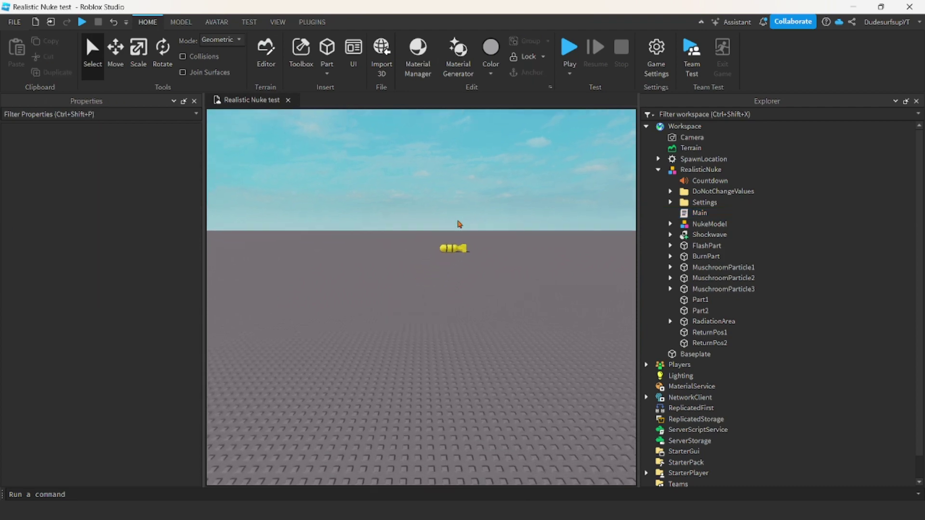
pyautogui.click(454, 246)
pyautogui.scroll(-3, 462, 252)
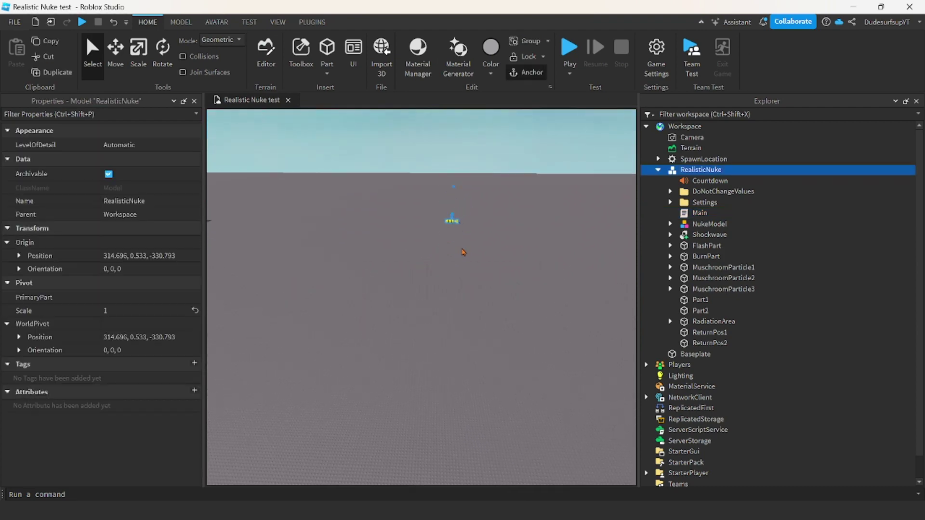
pyautogui.scroll(5, 462, 251)
pyautogui.scroll(-5, 461, 251)
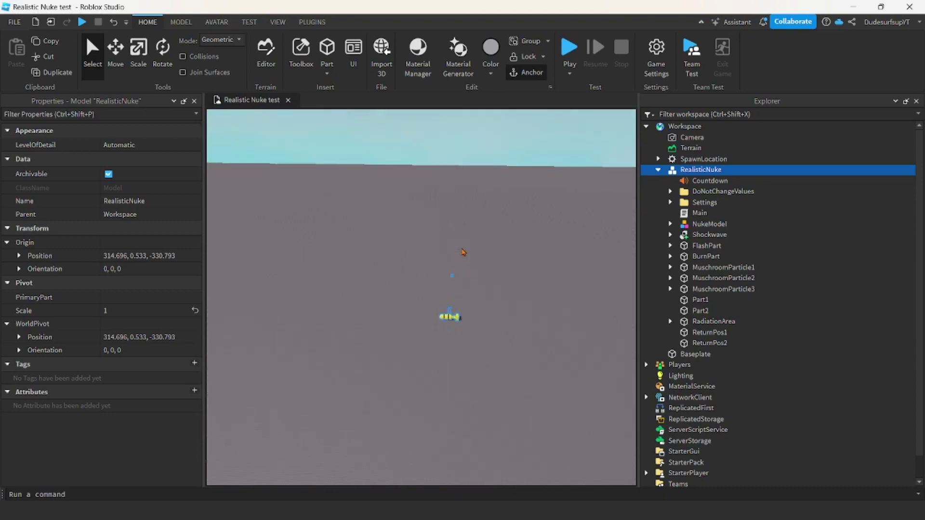
pyautogui.scroll(-3, 462, 251)
pyautogui.moveTo(442, 299); pyautogui.dragTo(430, 305)
pyautogui.moveTo(444, 307); pyautogui.dragTo(444, 306, button='right')
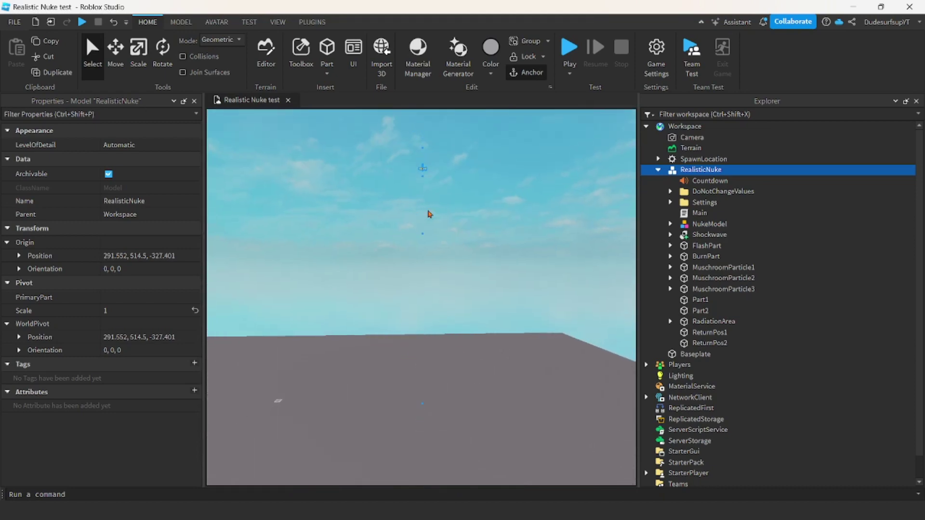
pyautogui.scroll(5, 427, 167)
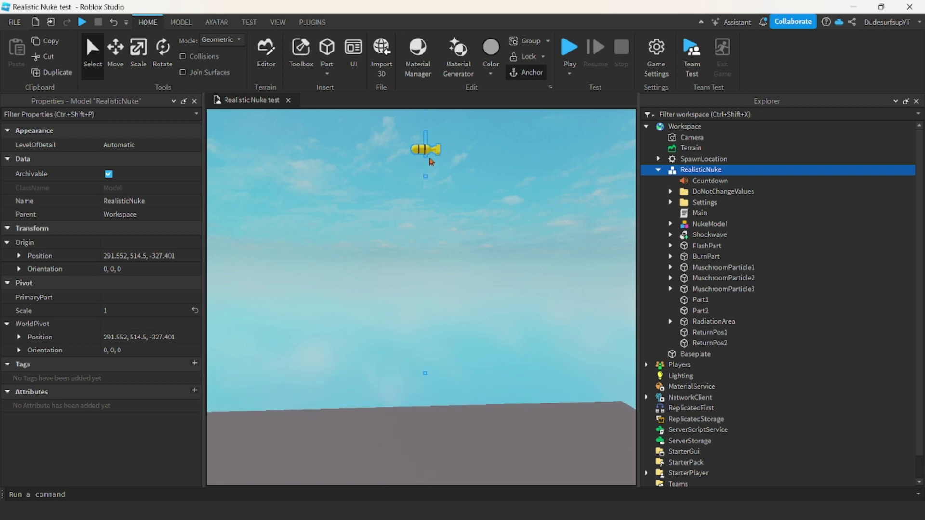
pyautogui.moveTo(431, 161); pyautogui.dragTo(431, 159, button='right')
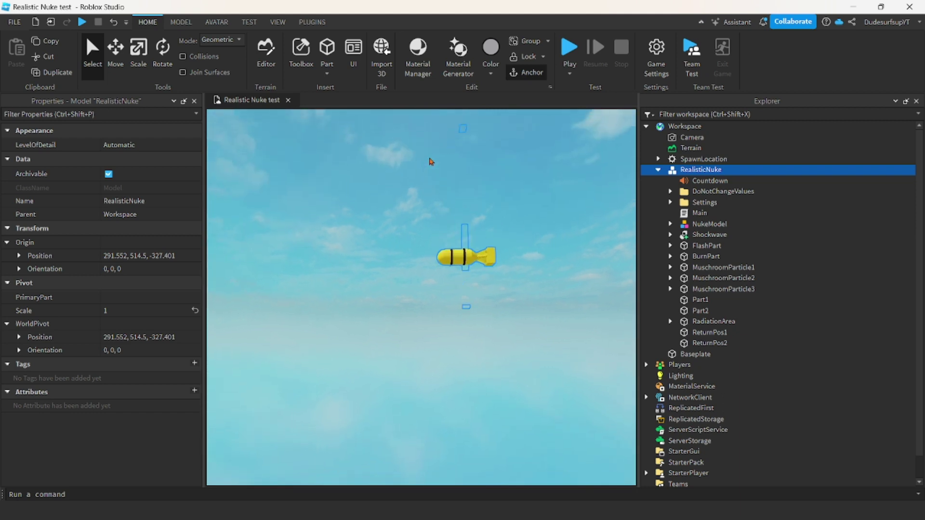
pyautogui.scroll(6, 448, 192)
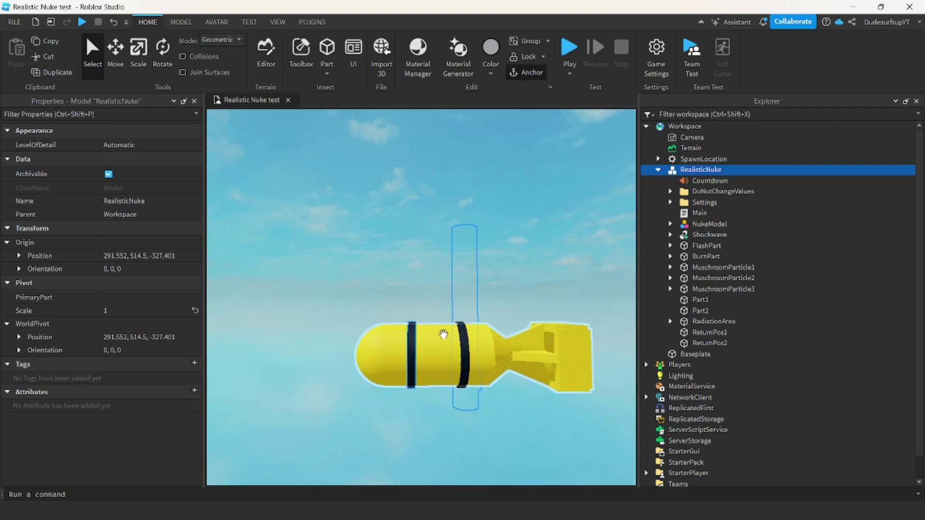
pyautogui.scroll(-10, 559, 294)
pyautogui.click(568, 270)
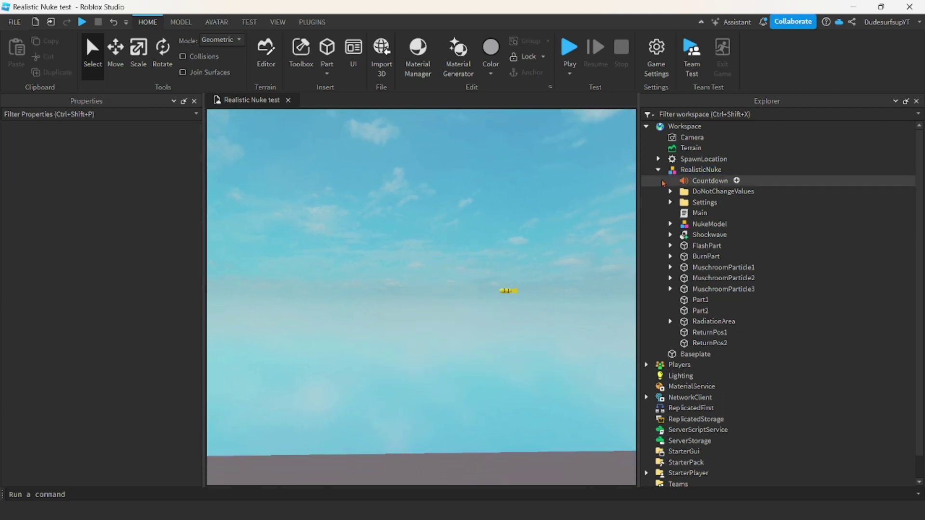
# Step: Lower the RealisticNuke model with the Move tool to a height of about 5.5 above the baseplate, and clear the selection
pyautogui.click(694, 170)
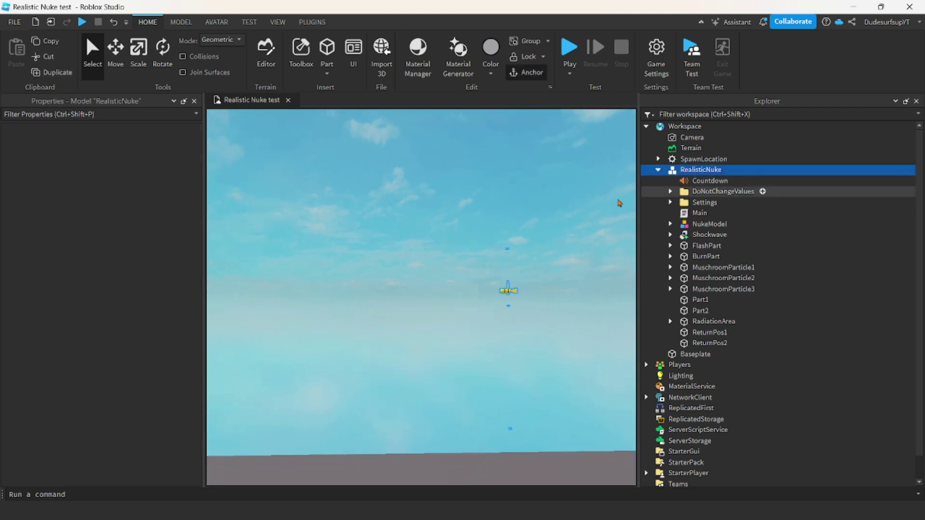
pyautogui.click(115, 50)
pyautogui.moveTo(510, 221); pyautogui.dragTo(496, 382)
pyautogui.moveTo(497, 382); pyautogui.dragTo(498, 382, button='right')
pyautogui.scroll(8, 496, 382)
pyautogui.scroll(-8, 497, 382)
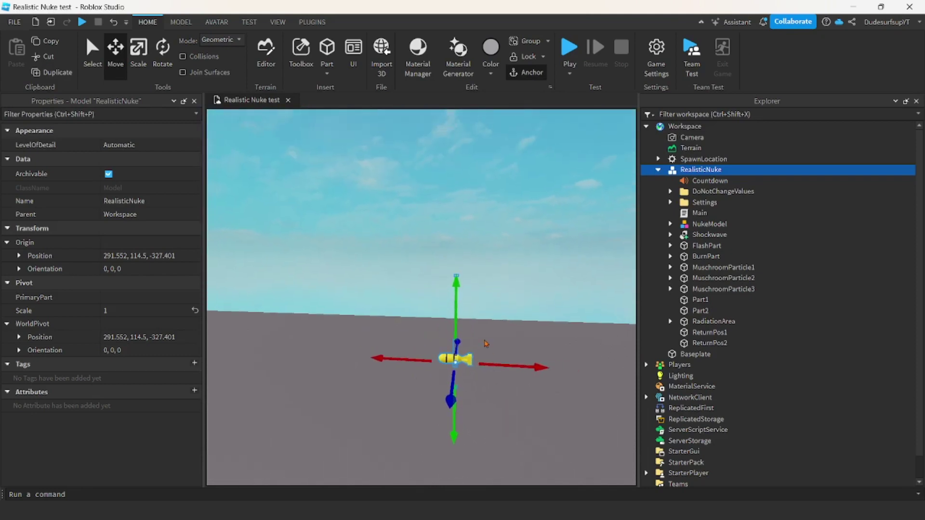
pyautogui.moveTo(457, 301); pyautogui.dragTo(458, 302)
pyautogui.moveTo(458, 302); pyautogui.dragTo(458, 302, button='right')
pyautogui.moveTo(459, 302)
pyautogui.mouseDown()
pyautogui.moveTo(459, 311)
pyautogui.moveTo(458, 295)
pyautogui.mouseUp()
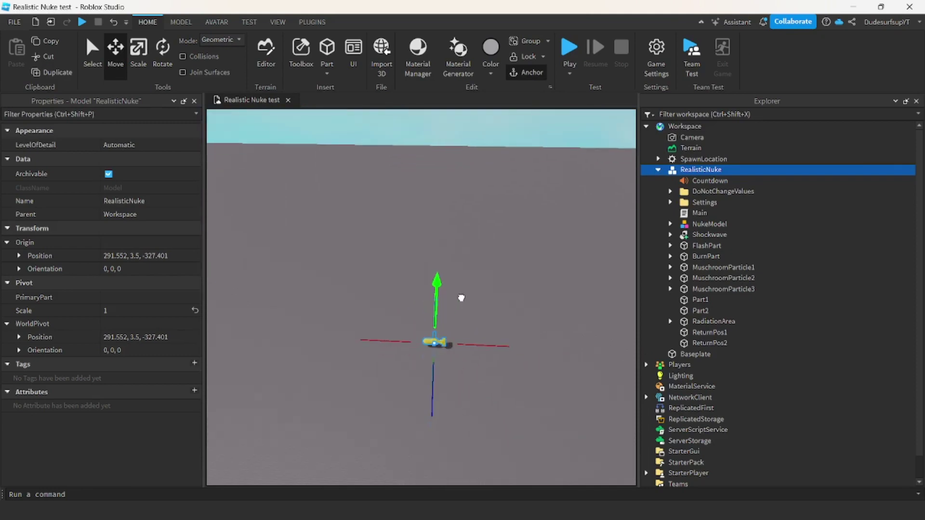
pyautogui.moveTo(458, 295); pyautogui.dragTo(464, 254, button='right')
pyautogui.scroll(5, 459, 295)
pyautogui.scroll(-5, 466, 252)
pyautogui.scroll(2, 465, 252)
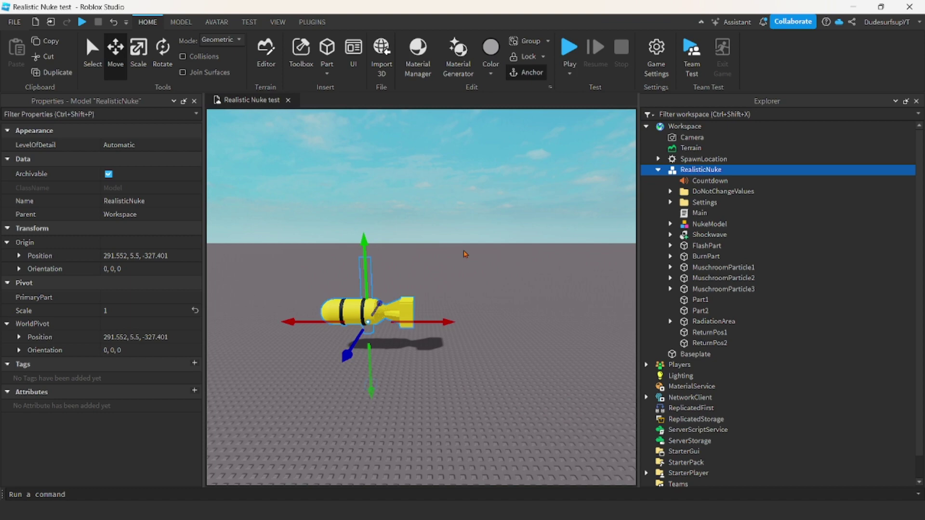
pyautogui.click(466, 271)
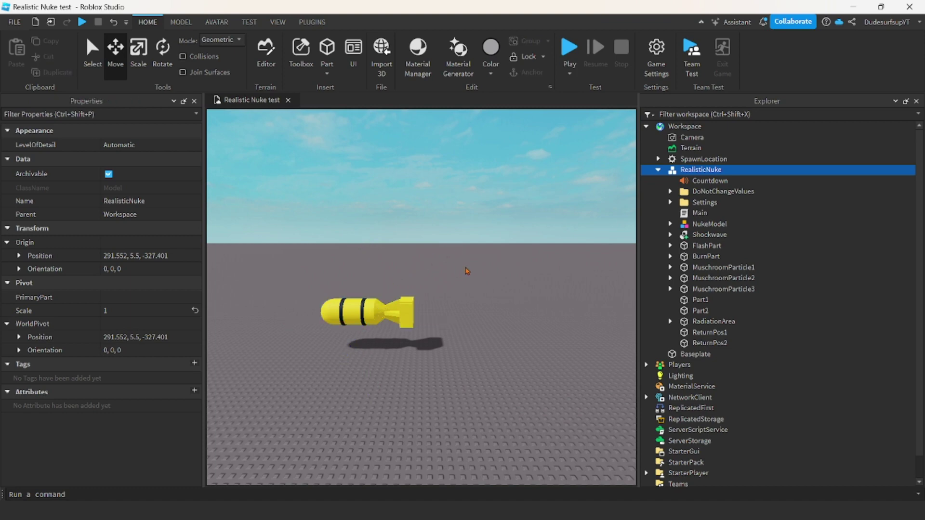
# Step: Display the properties of NukeModel and look at the parts it contains
pyautogui.click(685, 225)
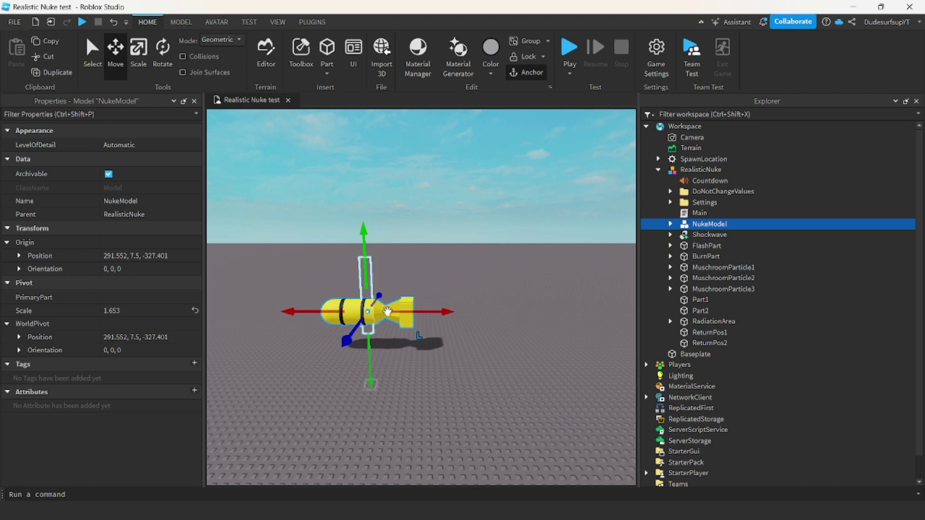
pyautogui.click(670, 225)
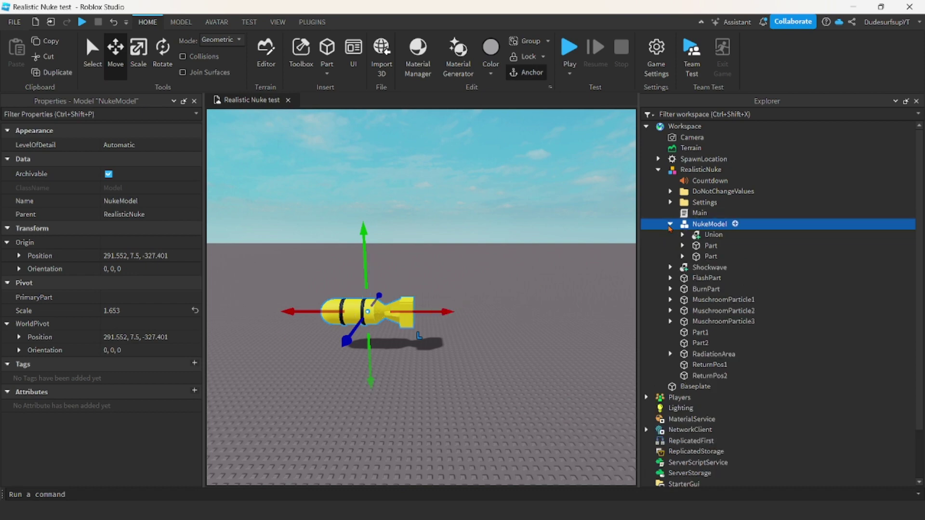
pyautogui.click(670, 224)
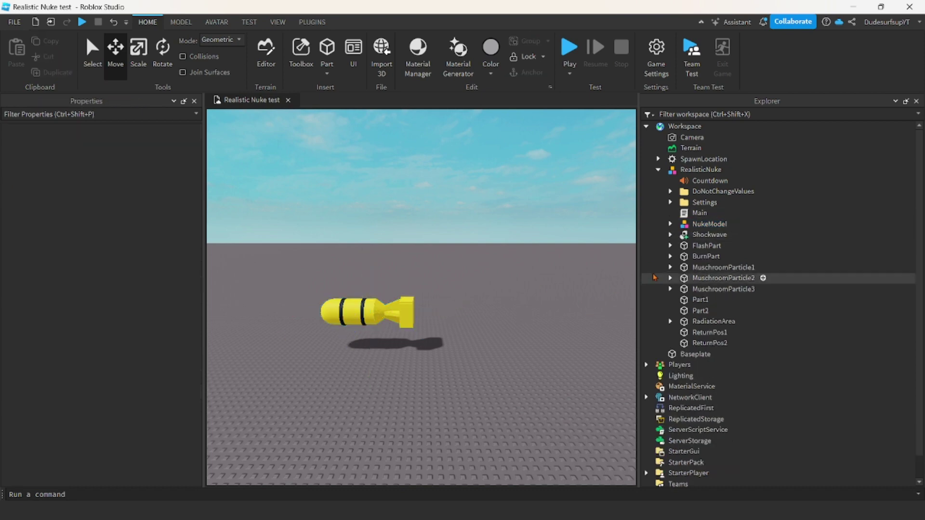
# Step: Open the script inside Shockwave, examine its Touched function code, and close the script
pyautogui.click(709, 236)
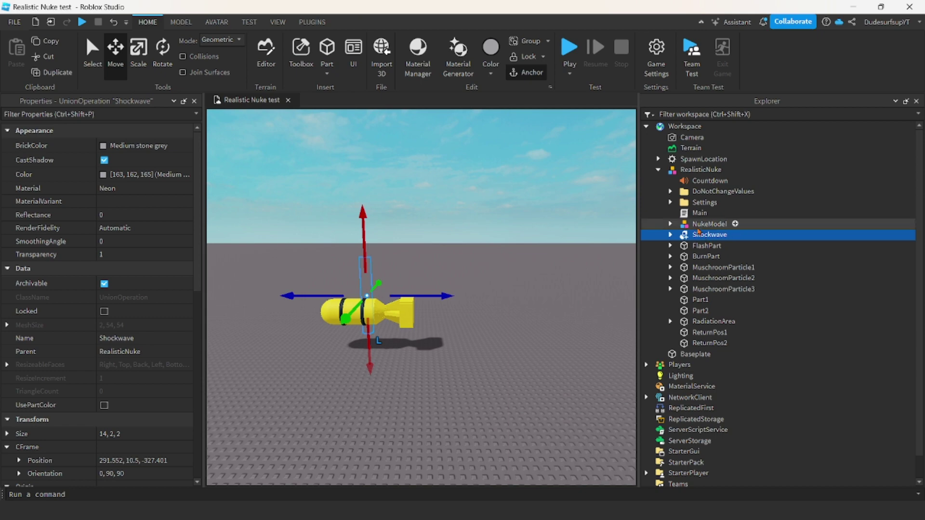
pyautogui.click(670, 235)
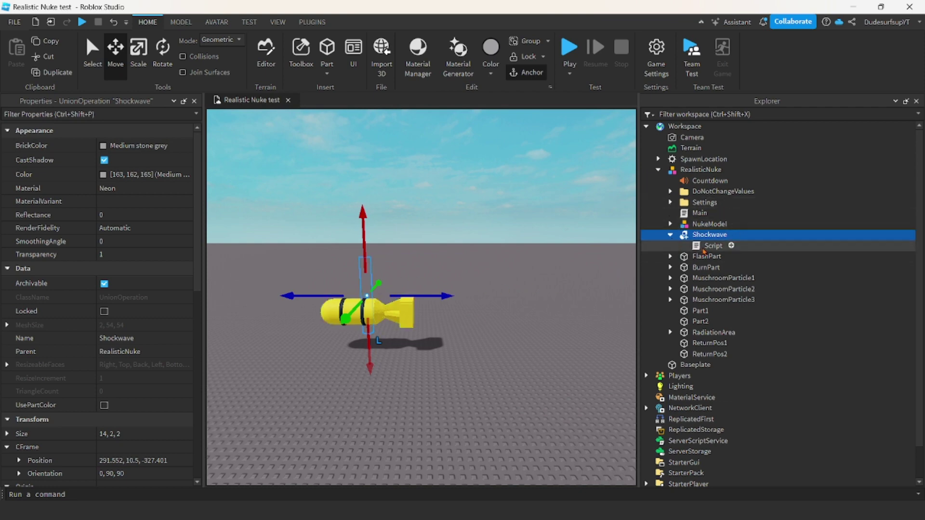
pyautogui.doubleClick(730, 245)
pyautogui.moveTo(461, 348); pyautogui.dragTo(184, 87)
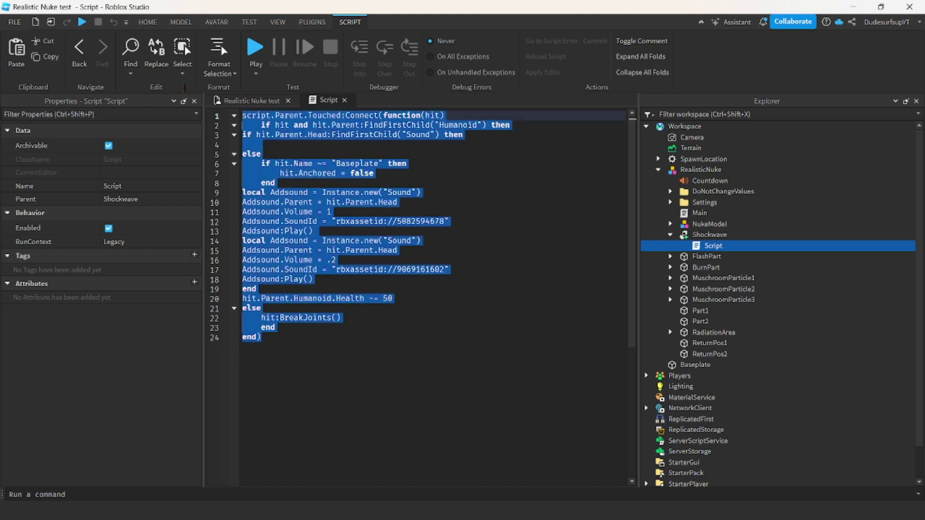
pyautogui.click(436, 356)
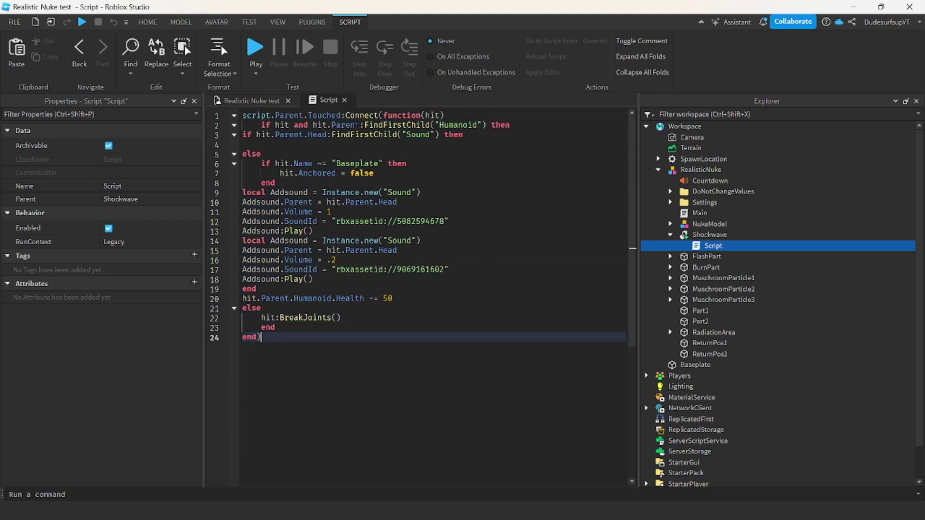
pyautogui.click(344, 100)
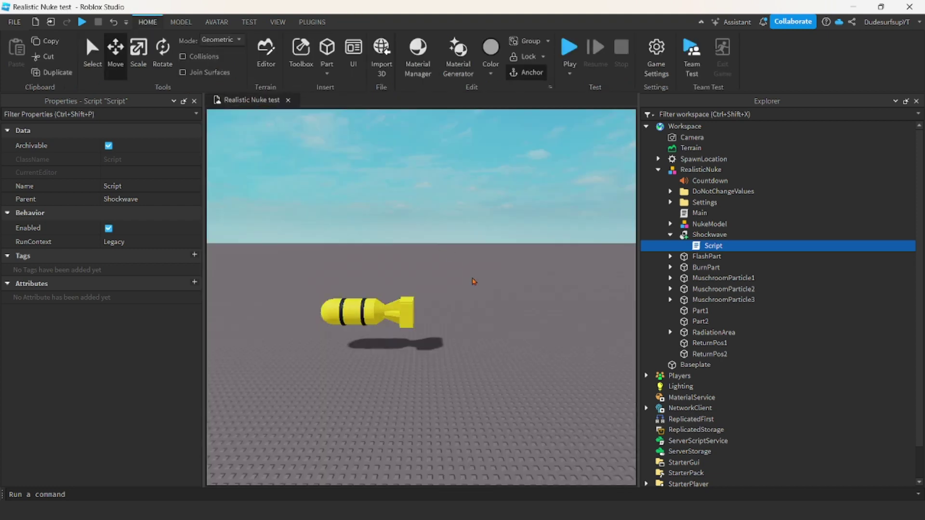
# Step: Reopen the script inside Shockwave to view its code again
pyautogui.scroll(-3, 475, 279)
pyautogui.click(532, 283)
pyautogui.doubleClick(712, 245)
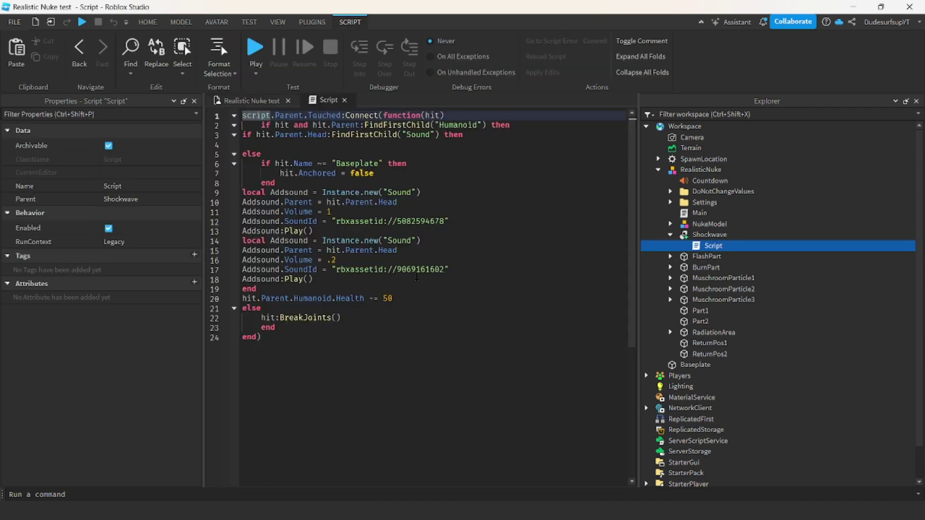
# Step: Highlight the Addsound lines and the Humanoid.Health line in the Shockwave script to examine them, then close the script and collapse Shockwave
pyautogui.click(394, 281)
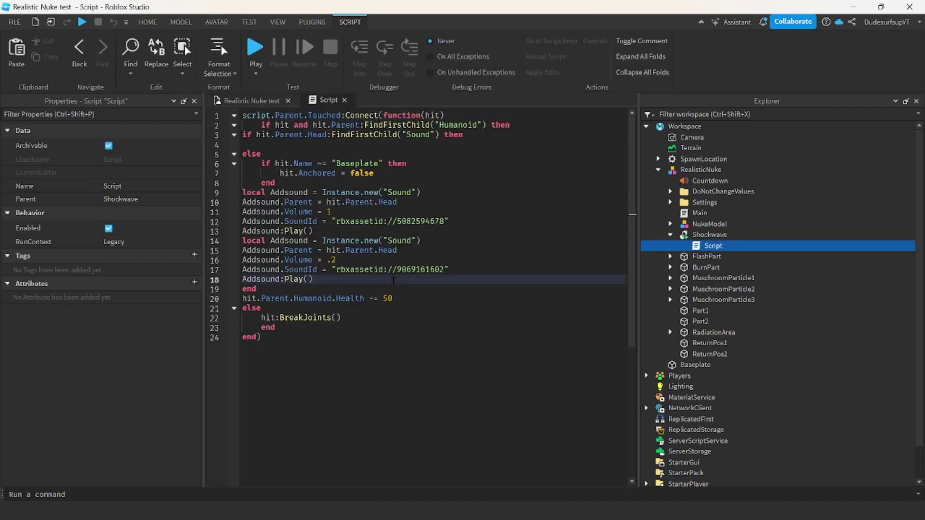
pyautogui.moveTo(394, 280); pyautogui.dragTo(223, 189)
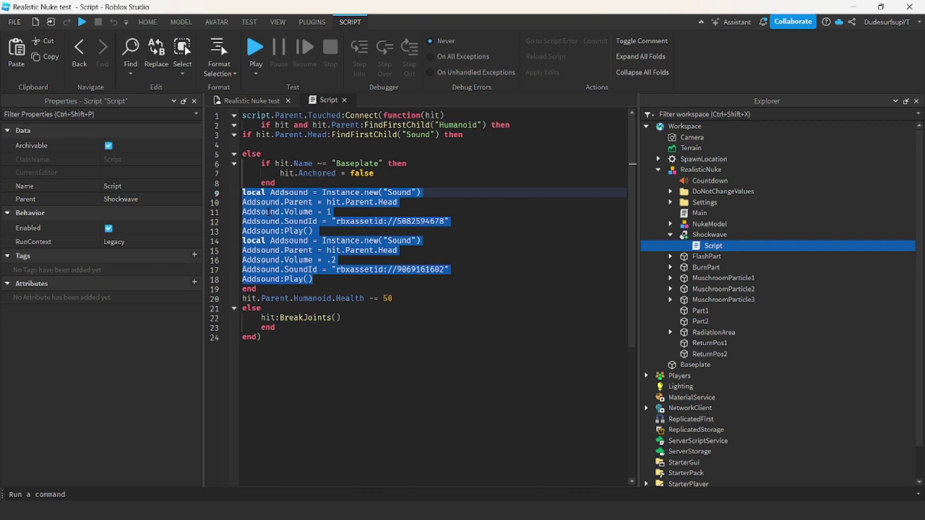
pyautogui.click(330, 279)
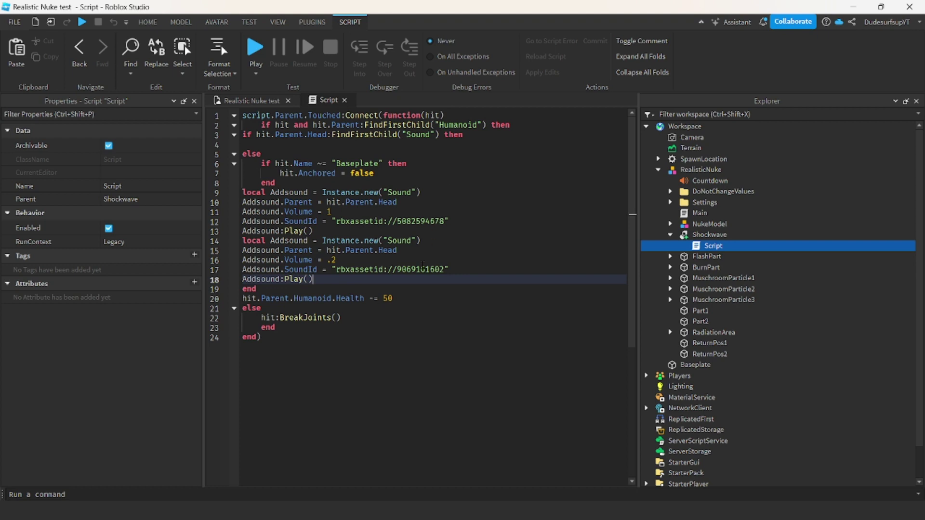
pyautogui.moveTo(401, 296); pyautogui.dragTo(240, 299)
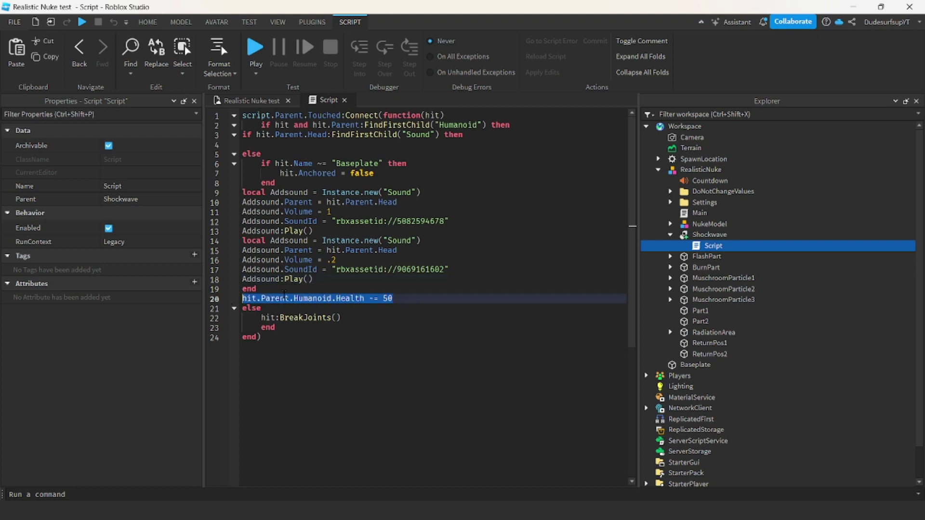
pyautogui.click(399, 299)
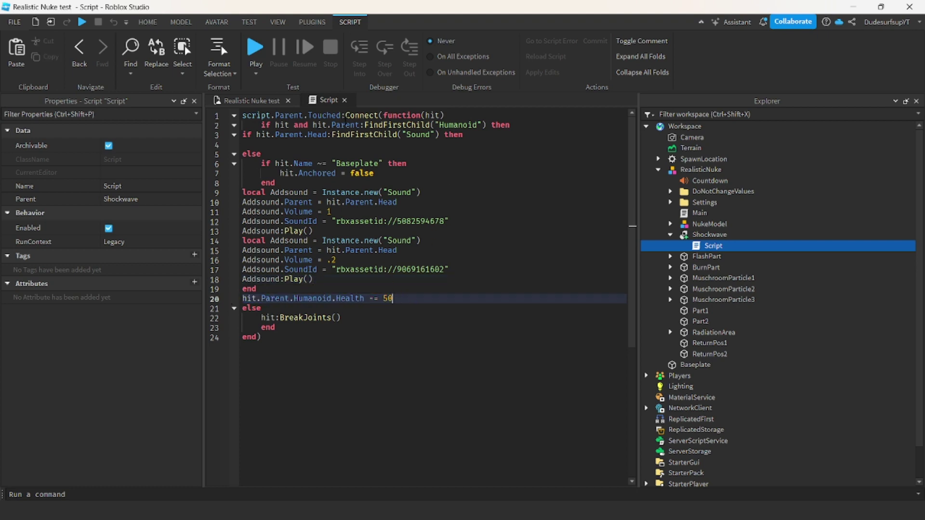
pyautogui.click(344, 100)
pyautogui.click(613, 278)
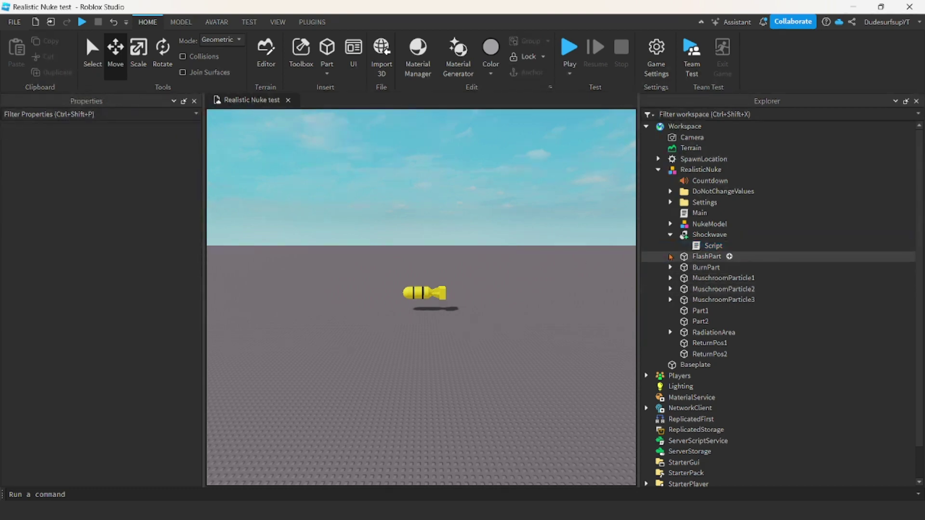
pyautogui.click(670, 235)
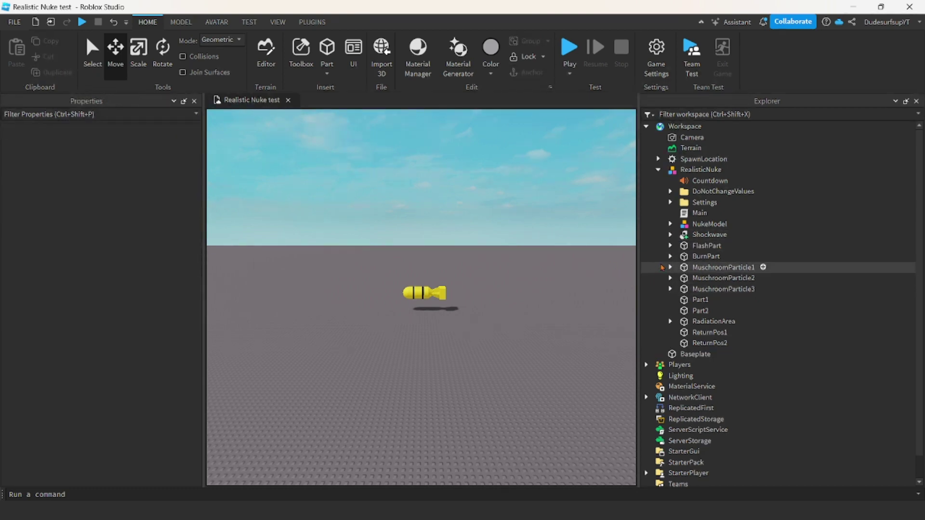
# Step: Open the LocalScript inside FlashPart, examine its onTouched lighting code, and close the script
pyautogui.click(670, 245)
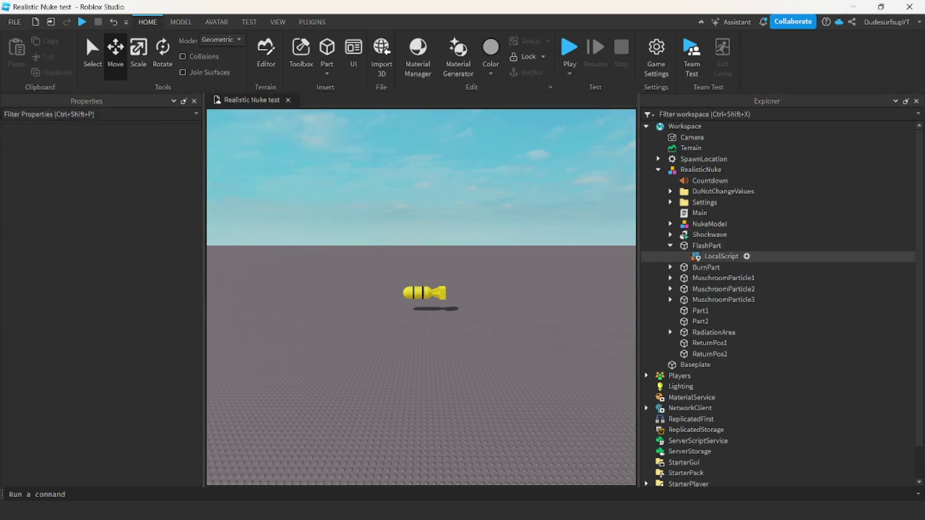
pyautogui.doubleClick(721, 256)
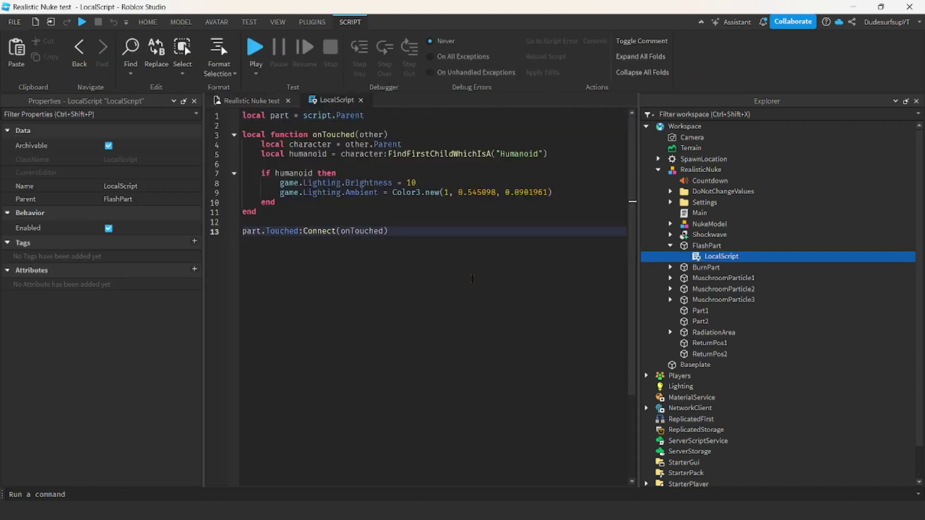
pyautogui.hotkey('ctrl', 'a')
pyautogui.click(396, 230)
pyautogui.click(361, 100)
# Step: Open the Main script of RealisticNuke, look at its HasCountdown condition, and close the script
pyautogui.doubleClick(700, 212)
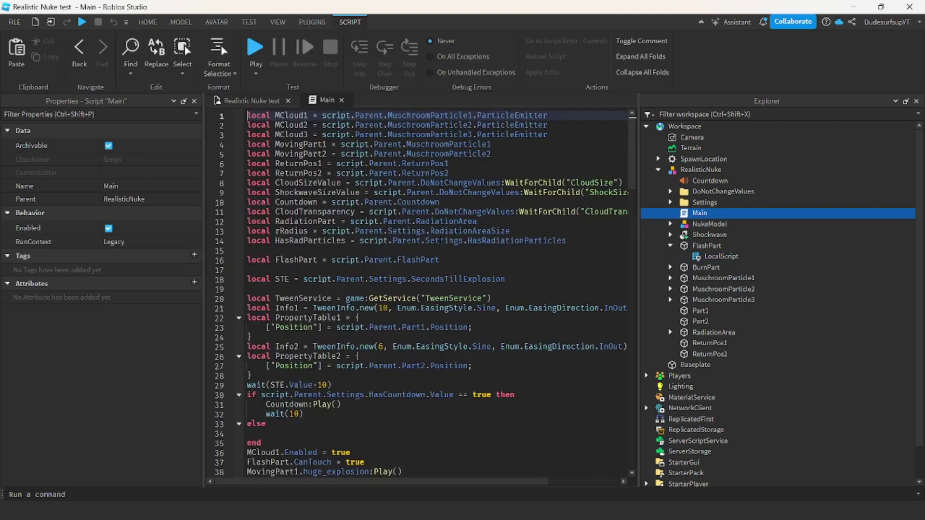
pyautogui.click(550, 395)
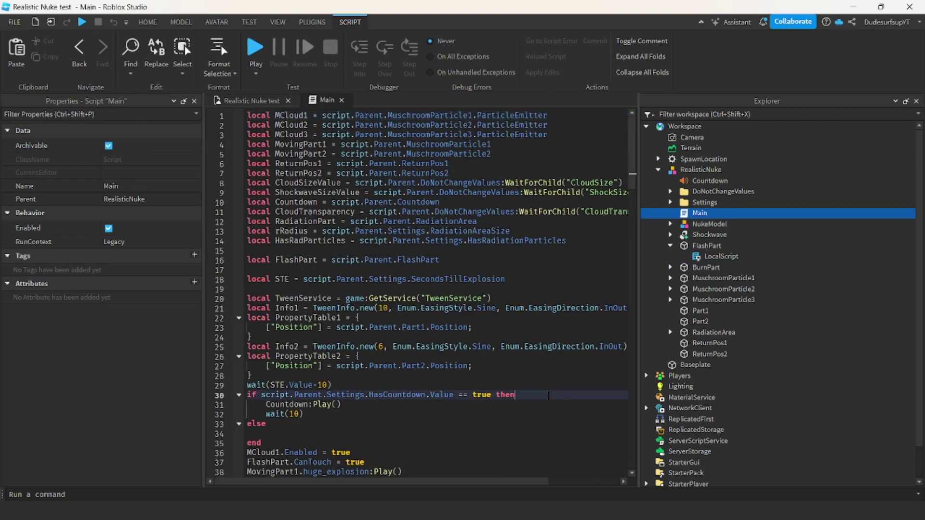
pyautogui.click(342, 99)
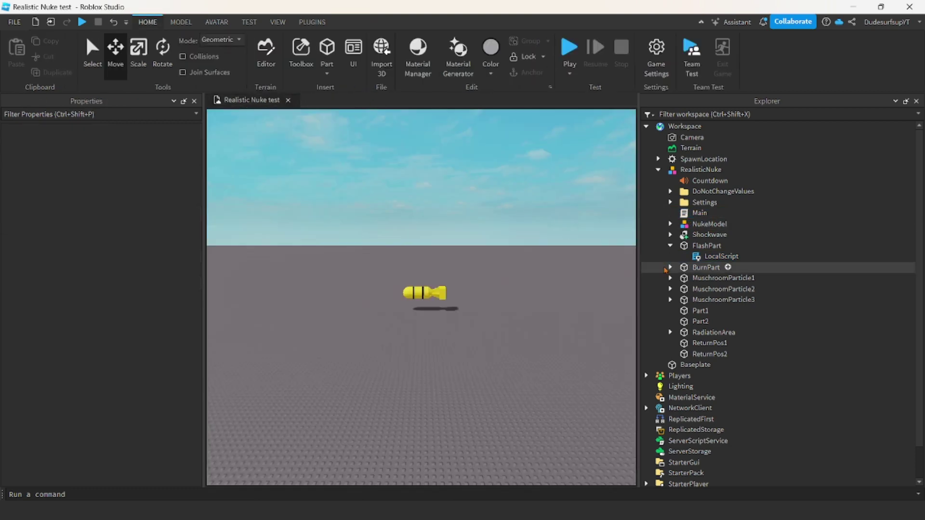
# Step: Reopen FlashPart's LocalScript for another look, close it, and collapse FlashPart
pyautogui.click(680, 257)
pyautogui.doubleClick(680, 258)
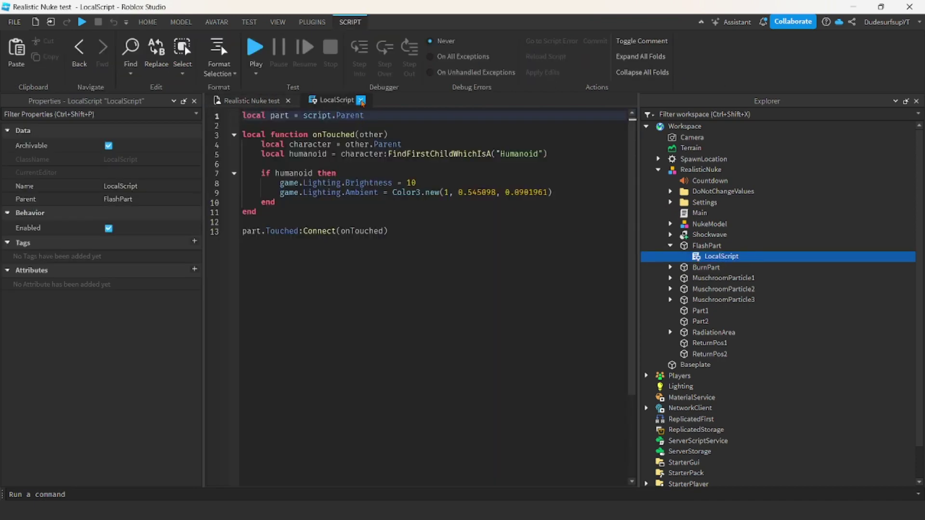
pyautogui.click(361, 100)
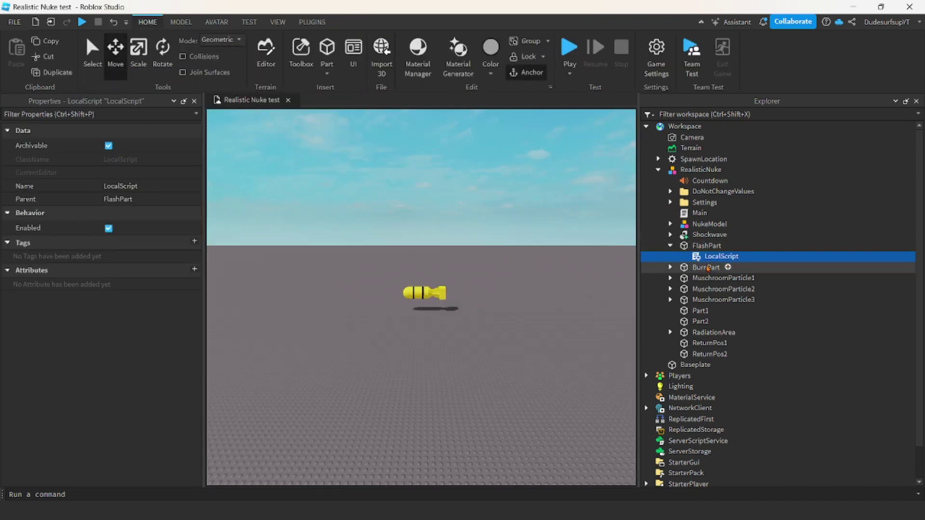
pyautogui.click(670, 246)
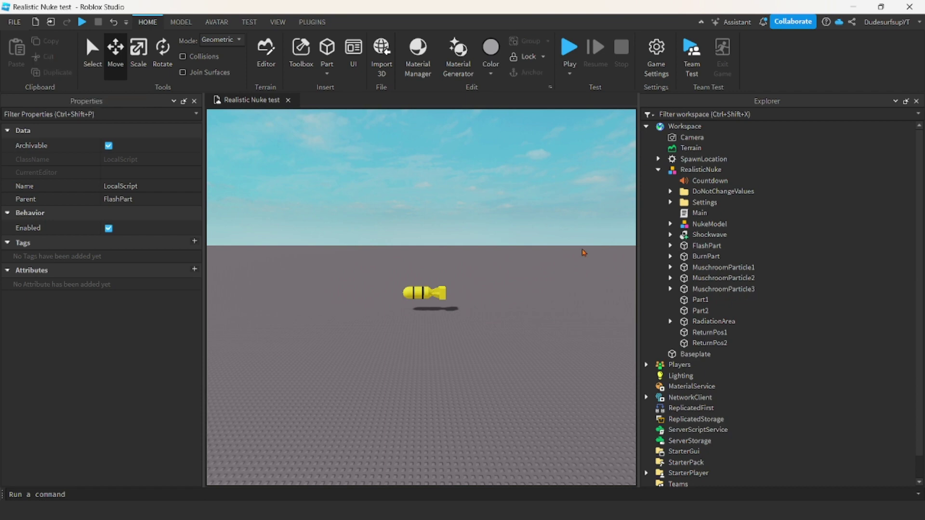
# Step: Open the script inside BurnPart, examine its fire and damage code, close it, and collapse BurnPart
pyautogui.click(671, 256)
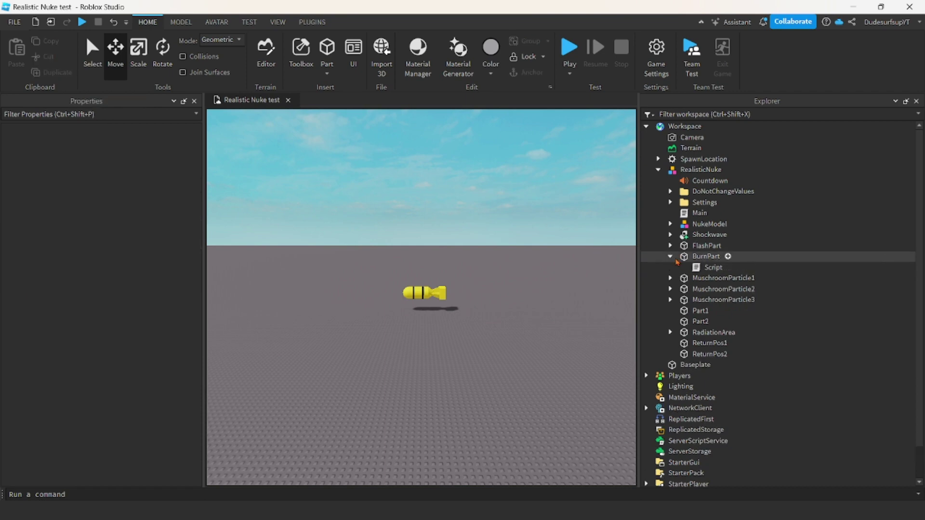
pyautogui.doubleClick(712, 268)
pyautogui.hotkey('ctrl', 'a')
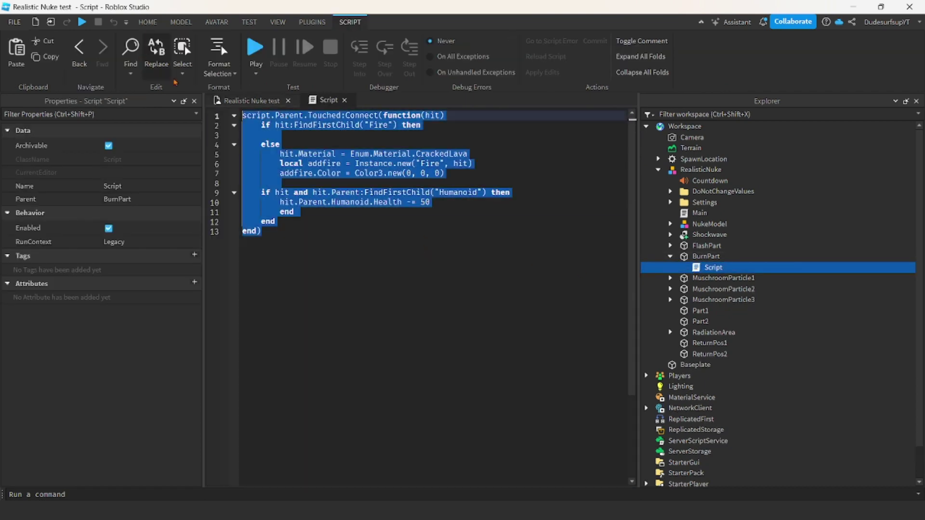
pyautogui.click(379, 233)
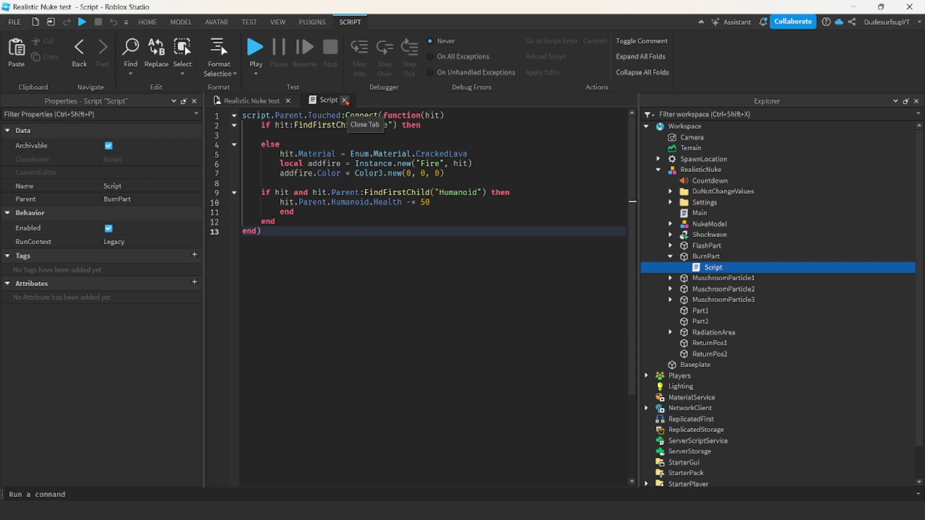
pyautogui.click(344, 100)
pyautogui.click(454, 172)
pyautogui.click(670, 256)
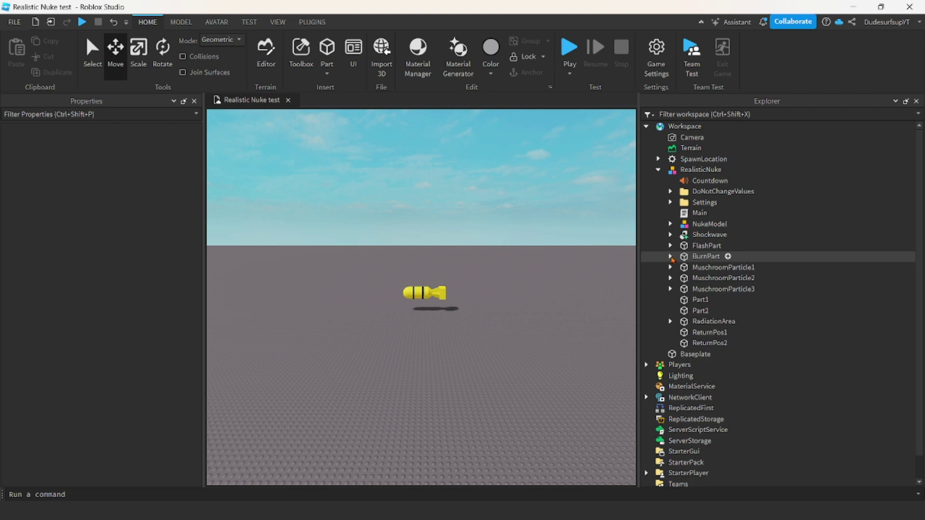
# Step: Look at the sounds and particle emitter inside MuschroomParticle1, then collapse it and clear the selection
pyautogui.click(673, 269)
pyautogui.click(671, 268)
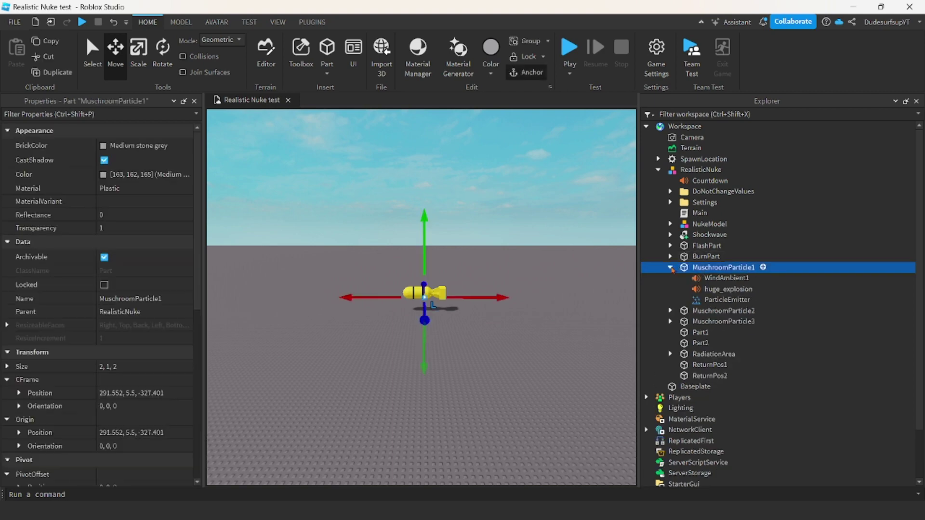
pyautogui.click(671, 268)
pyautogui.click(574, 284)
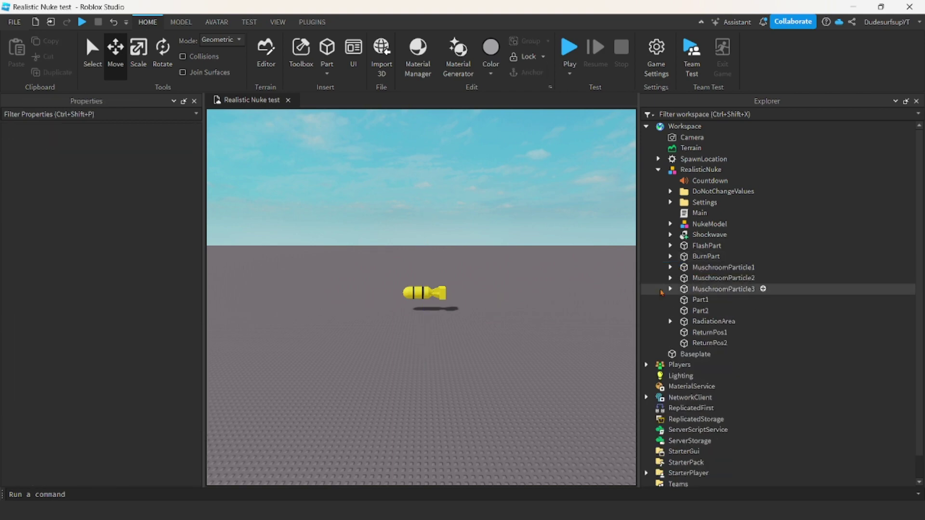
# Step: Inspect where Part1 and Part2 sit above the nuke in the viewport, and close the Animation Editor
pyautogui.click(679, 301)
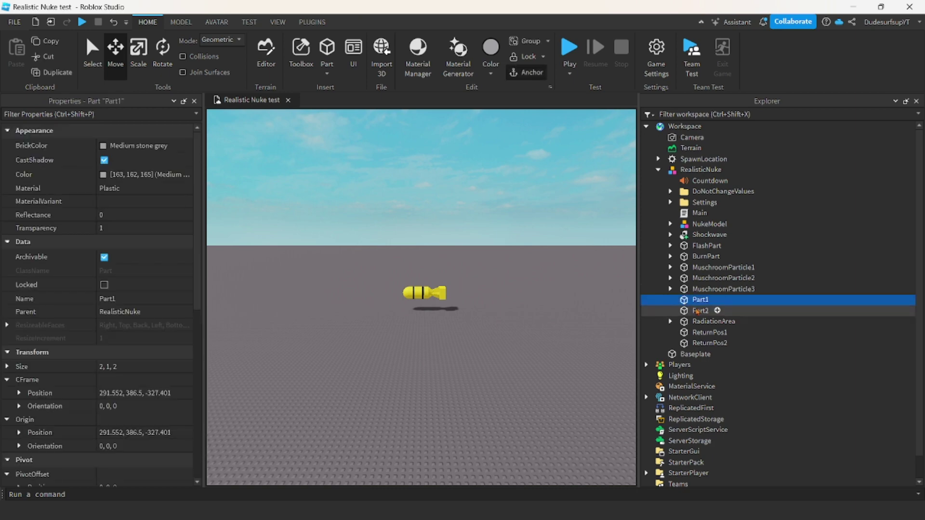
pyautogui.click(700, 310)
pyautogui.scroll(-5, 545, 310)
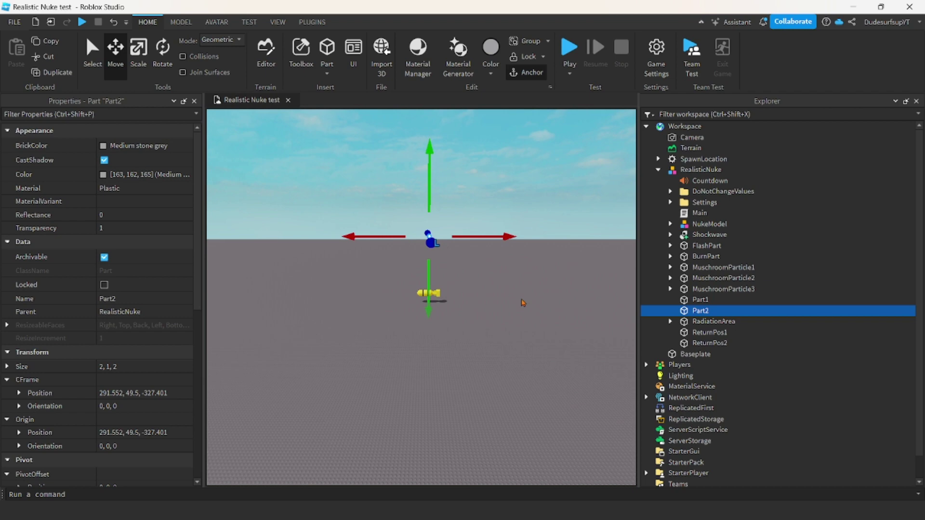
pyautogui.click(668, 301)
pyautogui.press('f')
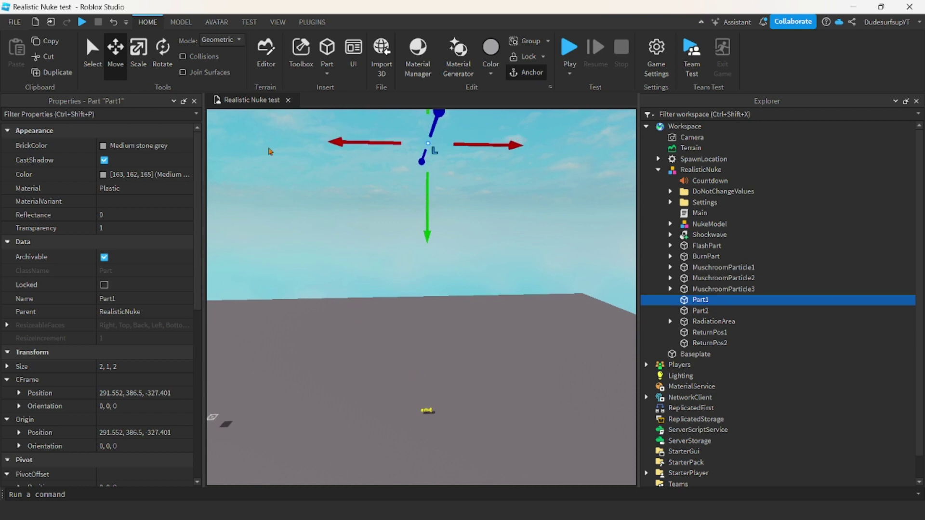
pyautogui.click(208, 21)
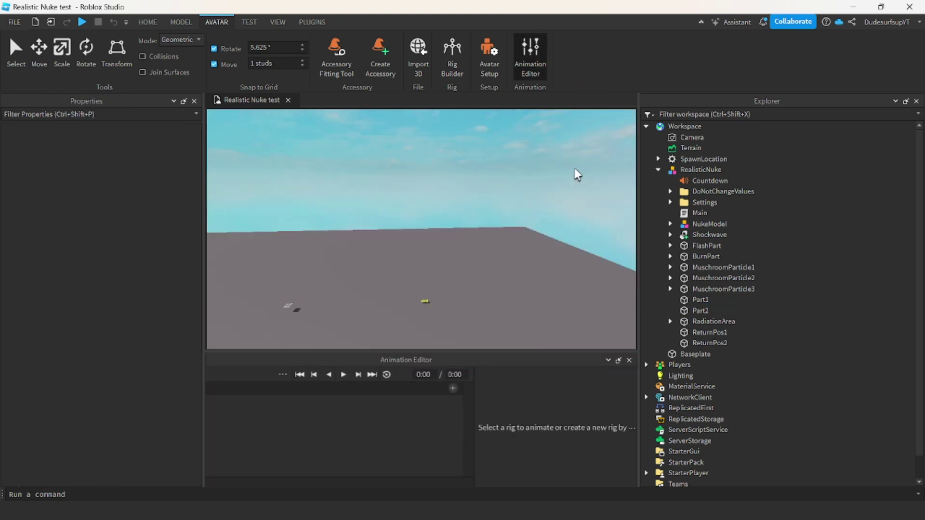
pyautogui.click(530, 51)
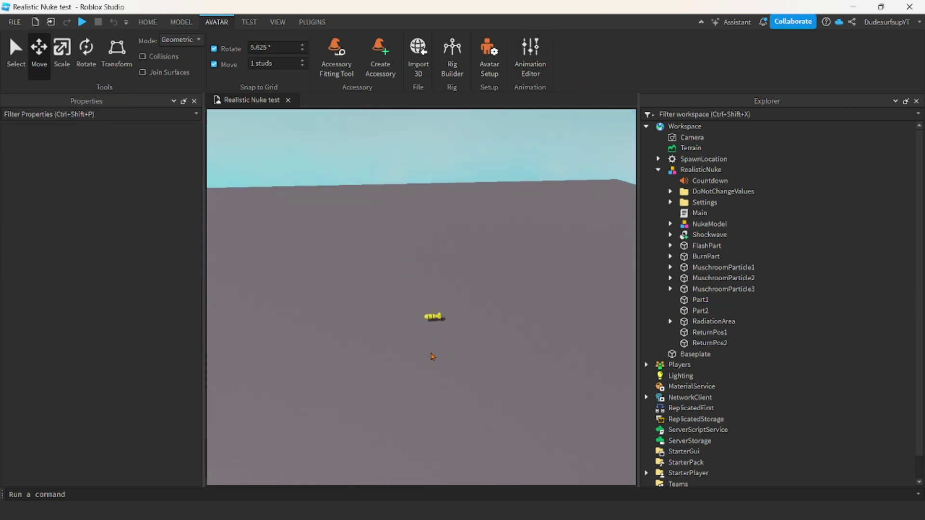
# Step: Lower the whole RealisticNuke model onto the baseplate with the Move tool, to a height of about 0.5
pyautogui.click(398, 246)
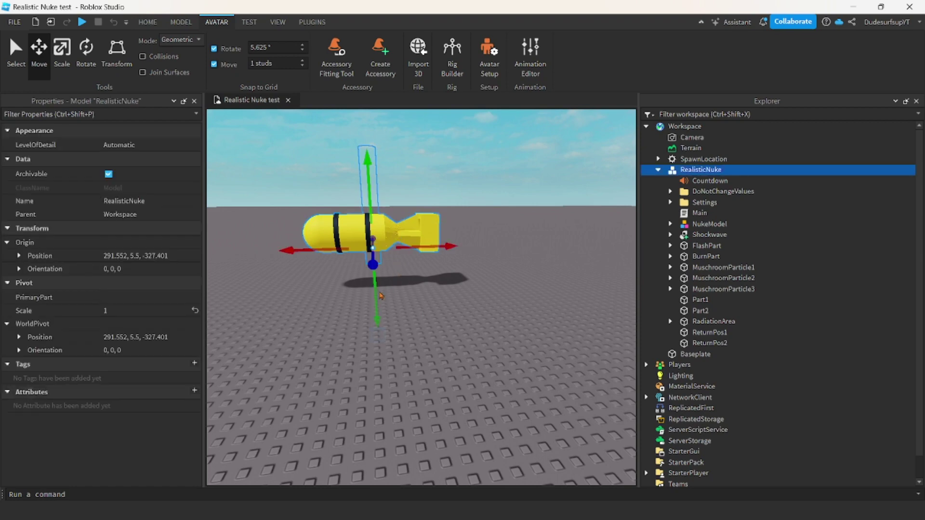
pyautogui.moveTo(379, 294); pyautogui.dragTo(382, 331)
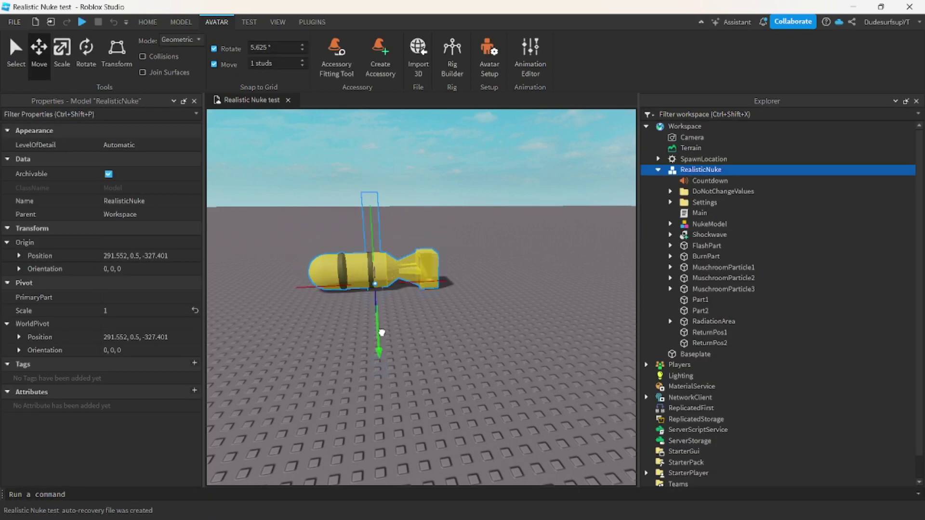
pyautogui.press('f')
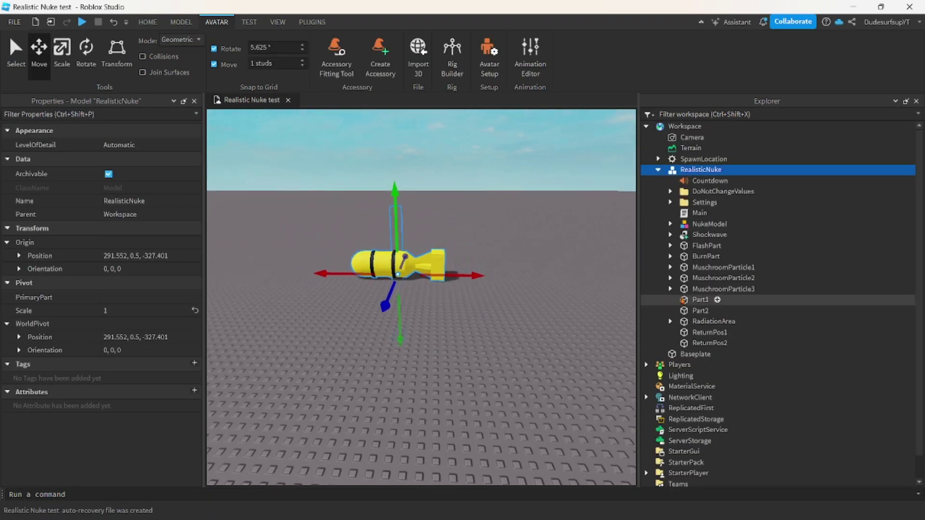
# Step: Check the positions of Part1, Part2 and the MuschroomParticle parts by selecting them one after another
pyautogui.click(698, 300)
pyautogui.click(699, 311)
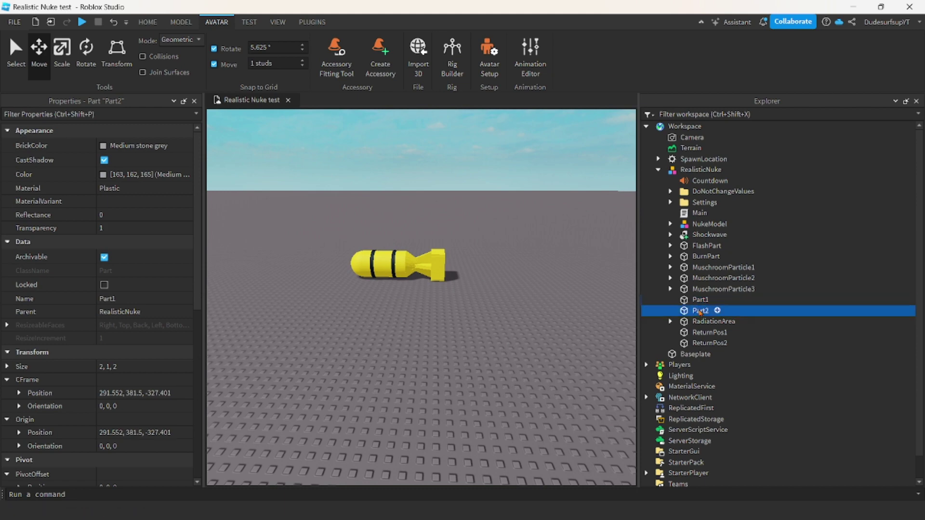
pyautogui.click(699, 300)
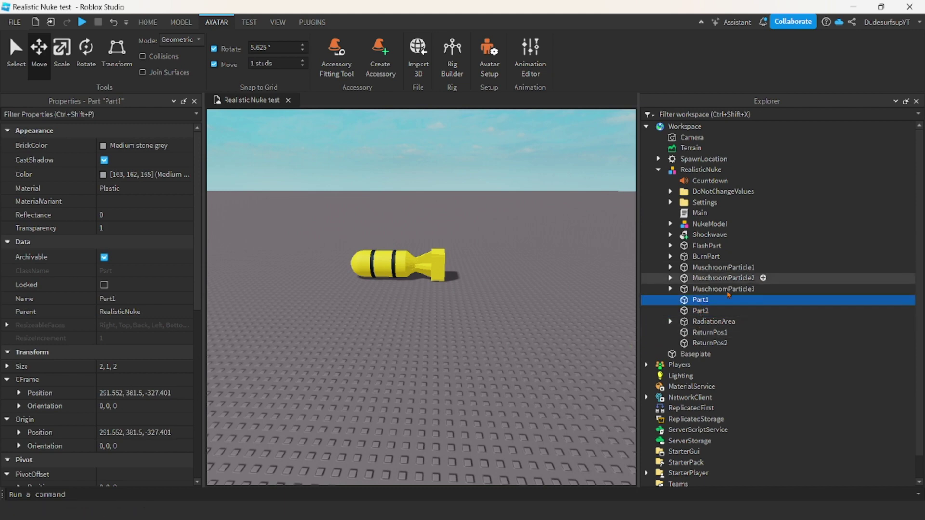
pyautogui.press('Up')
pyautogui.press('Up')
pyautogui.press('Up')
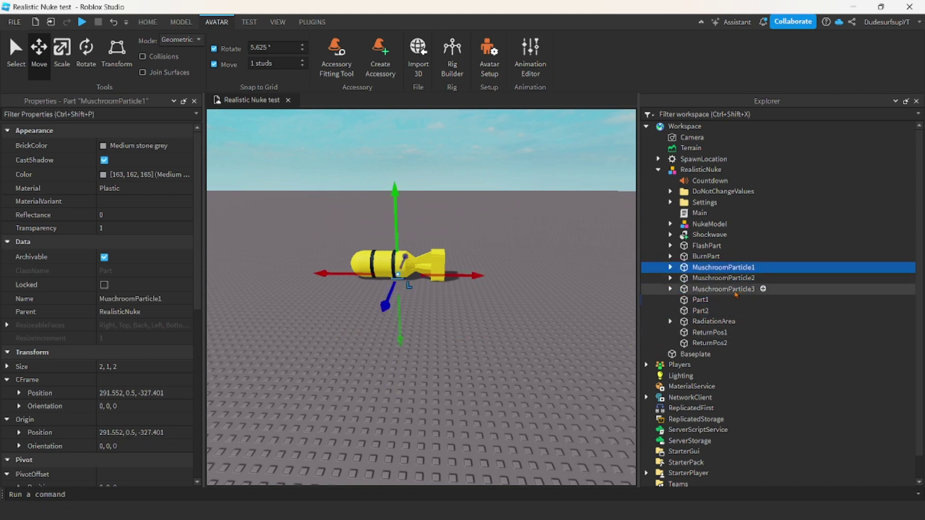
pyautogui.click(736, 290)
pyautogui.press('Up')
pyautogui.press('Up')
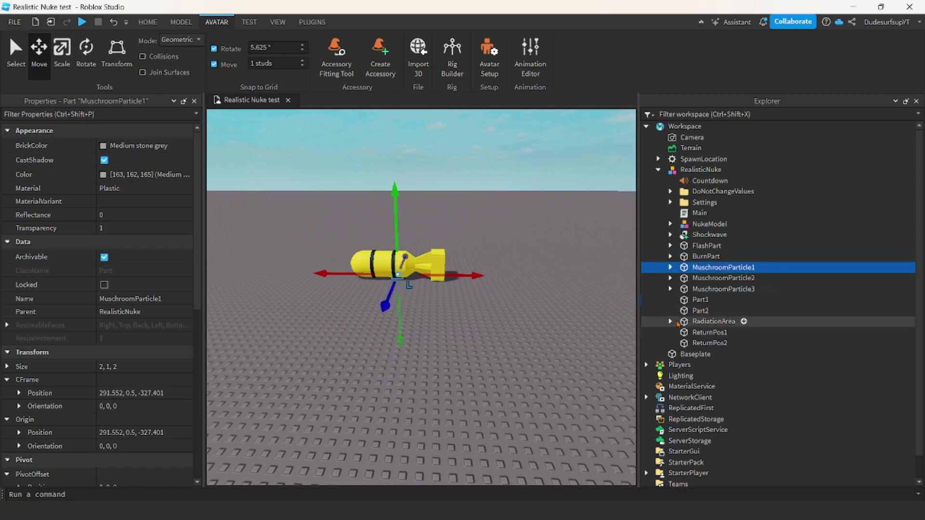
# Step: Expand RadiationArea and open its script to view the applyRadiationEffects code
pyautogui.click(678, 324)
pyautogui.click(670, 322)
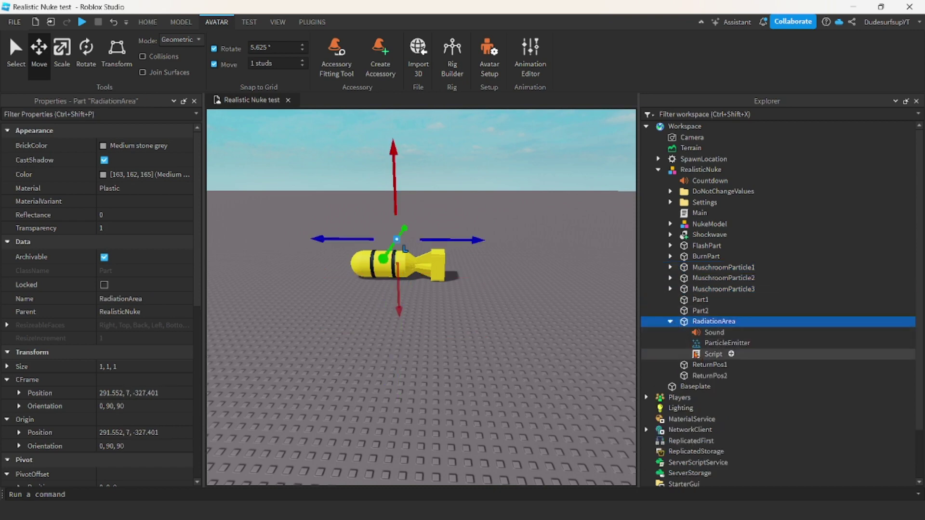
pyautogui.doubleClick(712, 354)
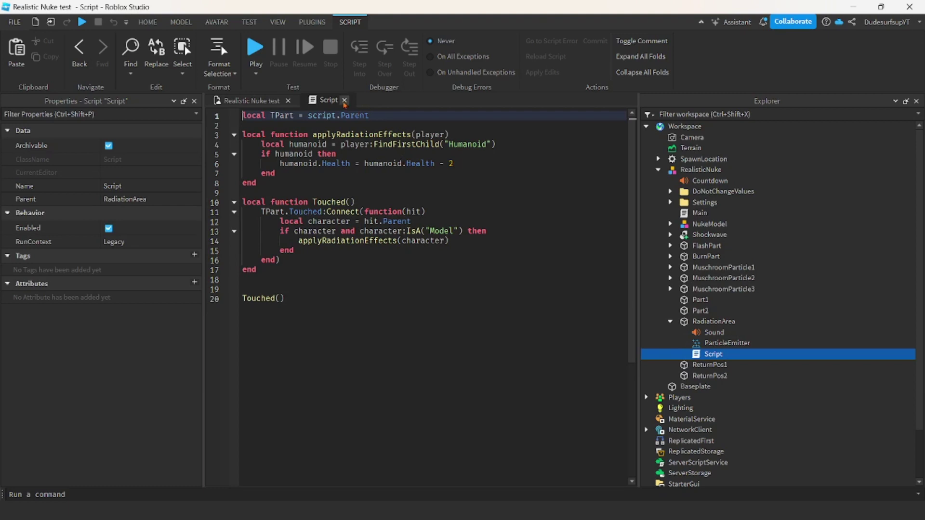
# Step: Close the RadiationArea script and return to the 3D view of the nuke
pyautogui.click(345, 101)
pyautogui.scroll(-10, 480, 305)
pyautogui.press('capslock')
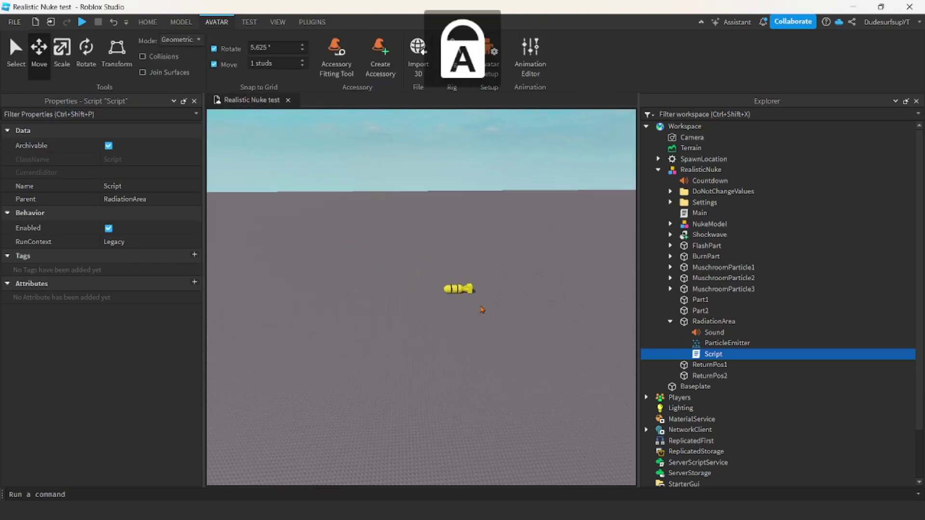
pyautogui.press('capslock')
pyautogui.scroll(6, 470, 336)
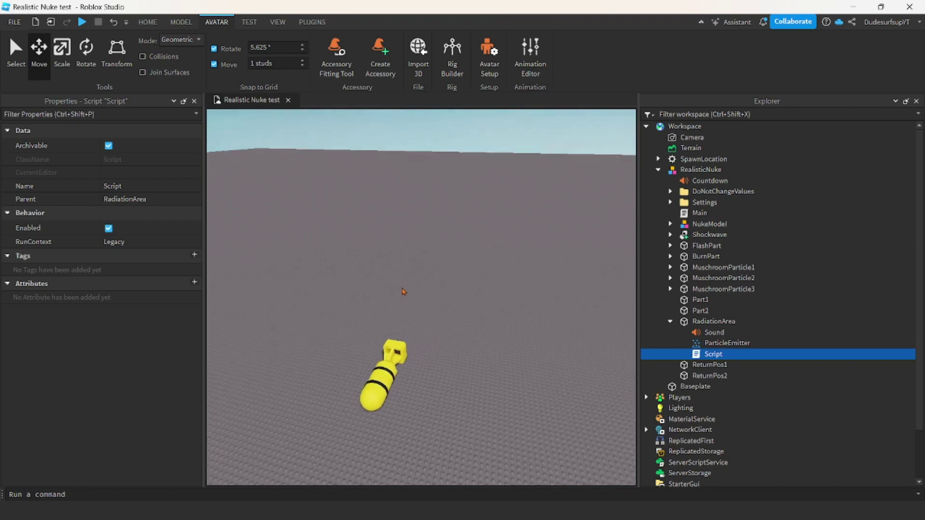
pyautogui.scroll(-3, 404, 291)
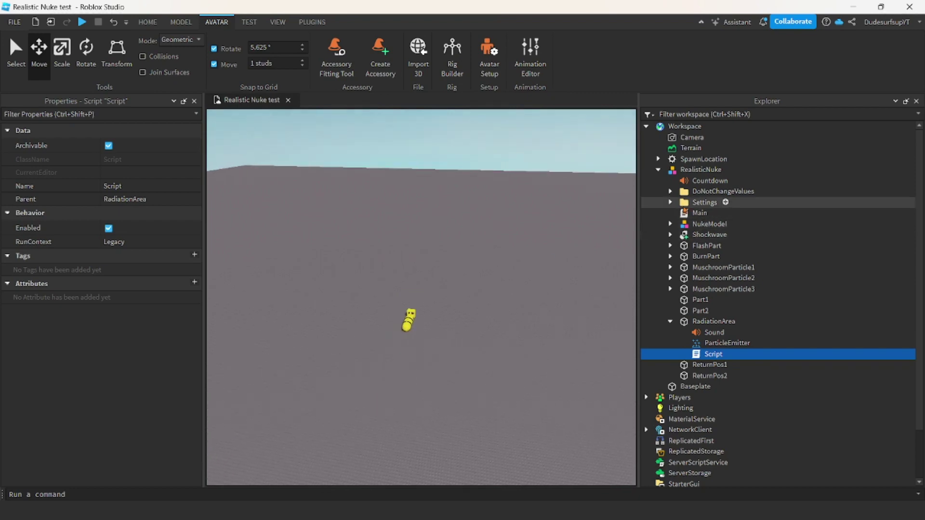
# Step: Expand the RealisticNuke Settings folder to view its radius values, then collapse it and clear the selection
pyautogui.click(670, 202)
pyautogui.click(721, 213)
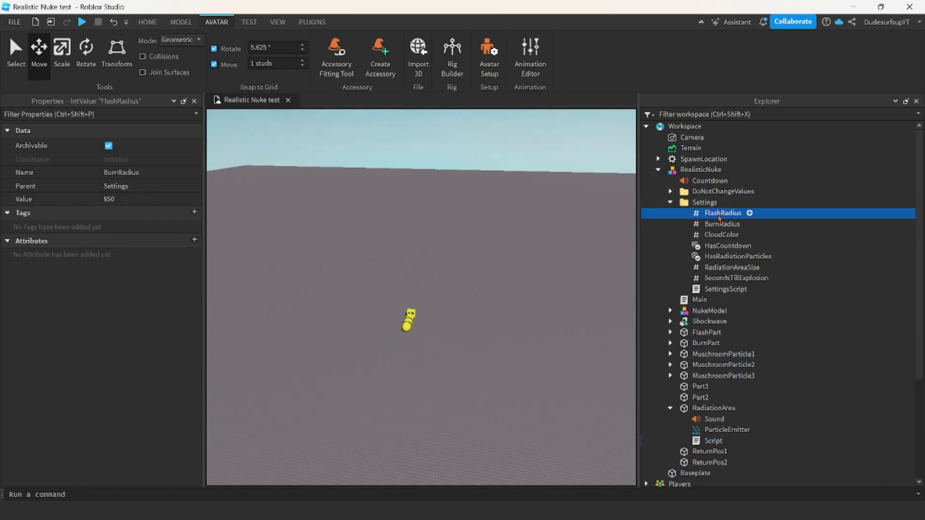
pyautogui.click(664, 209)
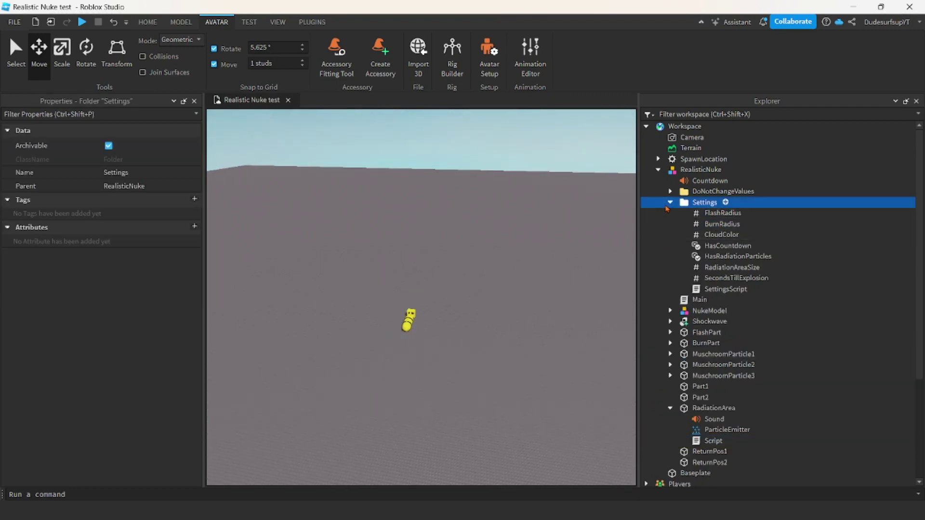
pyautogui.click(671, 202)
pyautogui.click(507, 310)
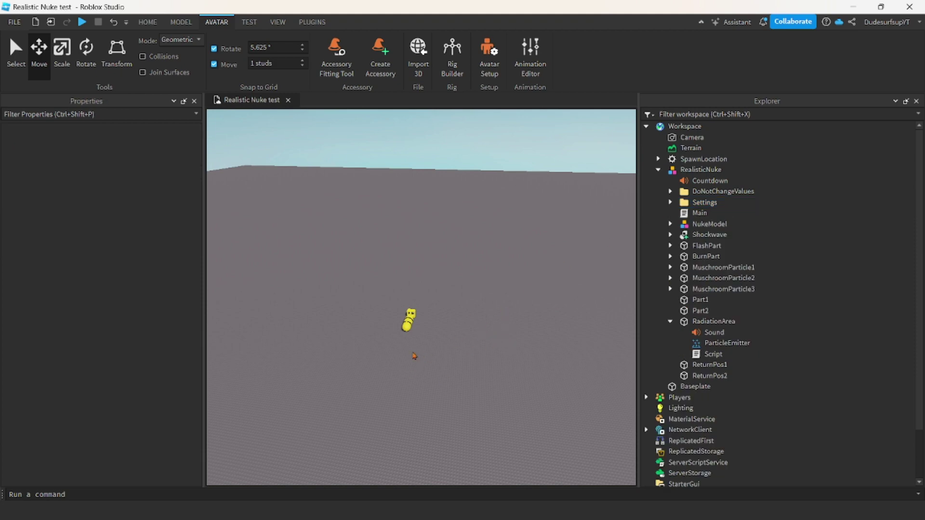
# Step: Examine the nuke model up close on the baseplate and from a distance
pyautogui.press('w')
pyautogui.moveTo(480, 337); pyautogui.dragTo(475, 333, button='right')
pyautogui.press('w')
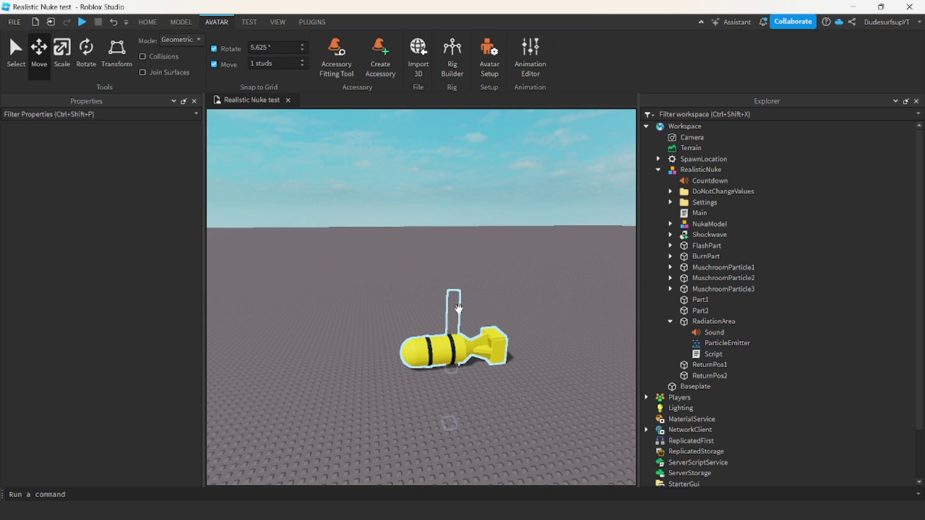
pyautogui.press('w')
pyautogui.press('d')
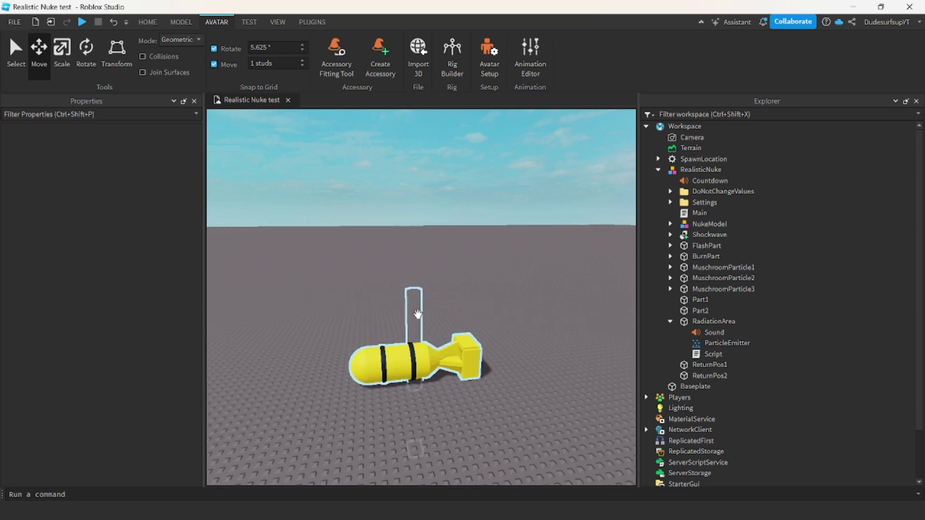
pyautogui.click(670, 202)
pyautogui.click(670, 202)
pyautogui.moveTo(529, 265); pyautogui.dragTo(523, 261, button='right')
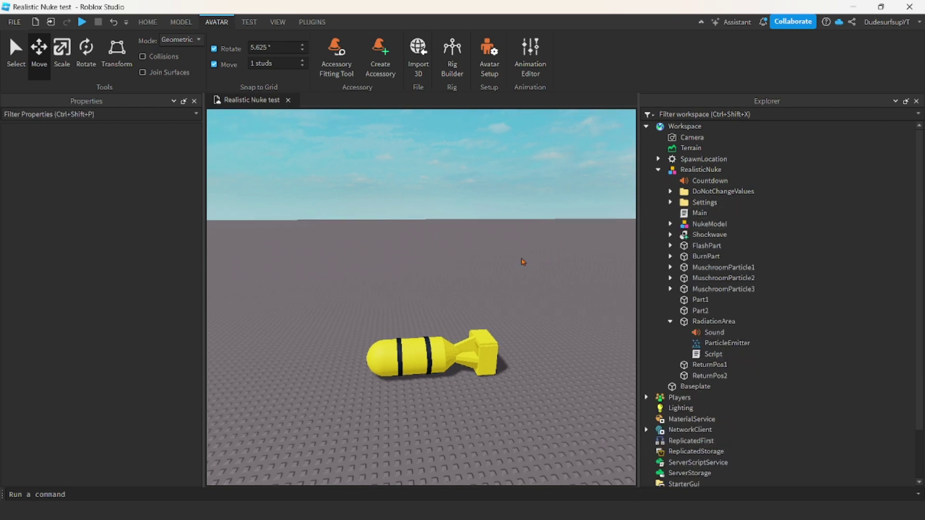
pyautogui.scroll(-5, 523, 261)
pyautogui.scroll(1, 375, 340)
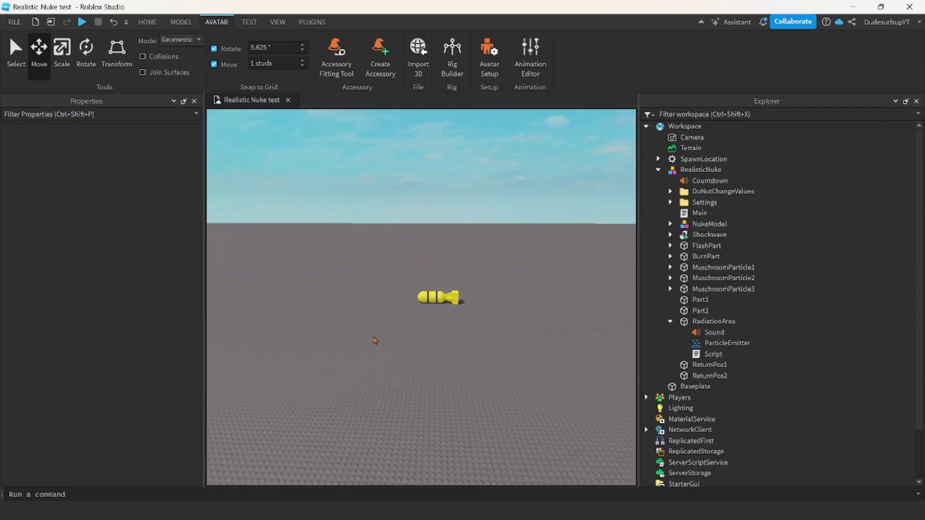
# Step: Check where the RealisticNuke model, ReturnPos2, ReturnPos1 and MuschroomParticle1 sit by selecting them one after another
pyautogui.click(441, 297)
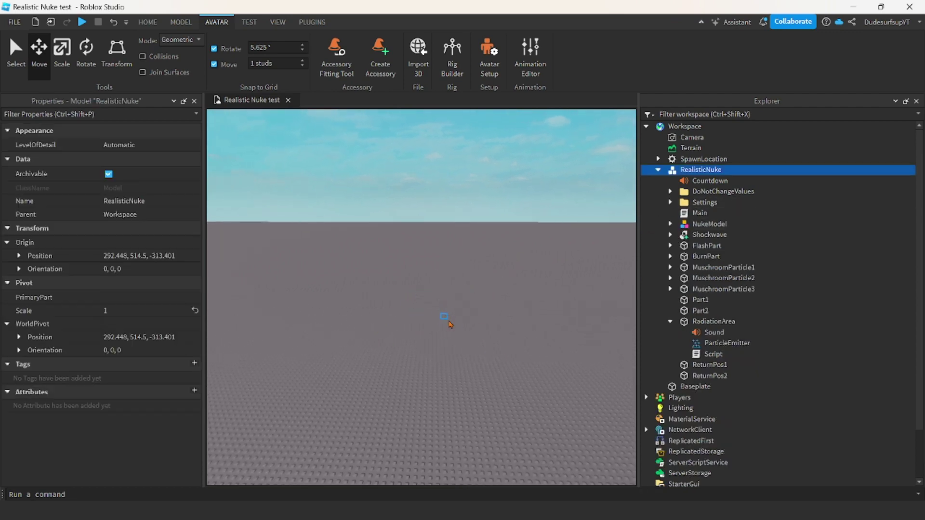
pyautogui.click(513, 355)
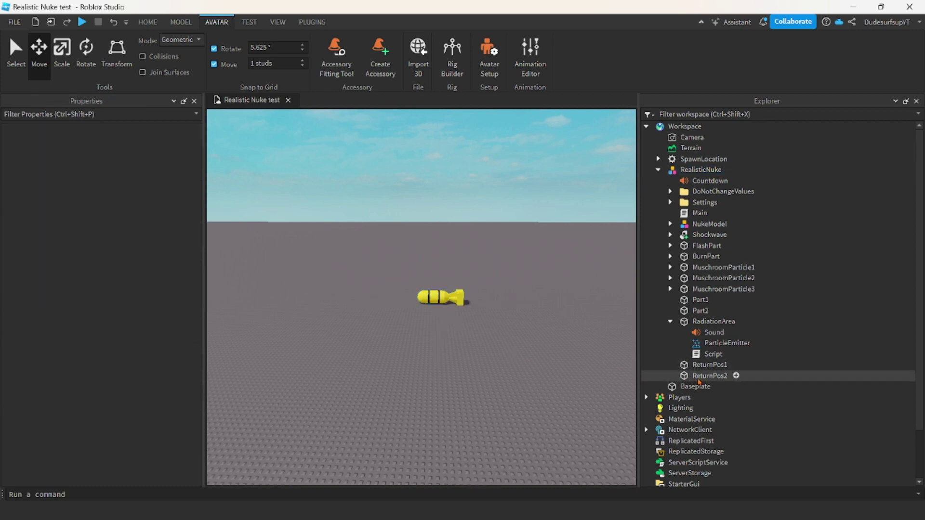
pyautogui.click(699, 378)
pyautogui.click(710, 366)
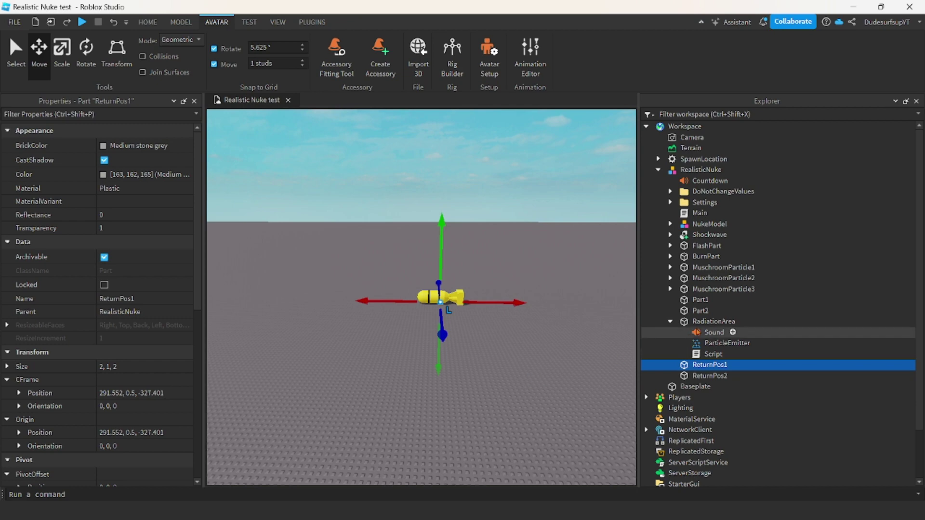
pyautogui.click(735, 279)
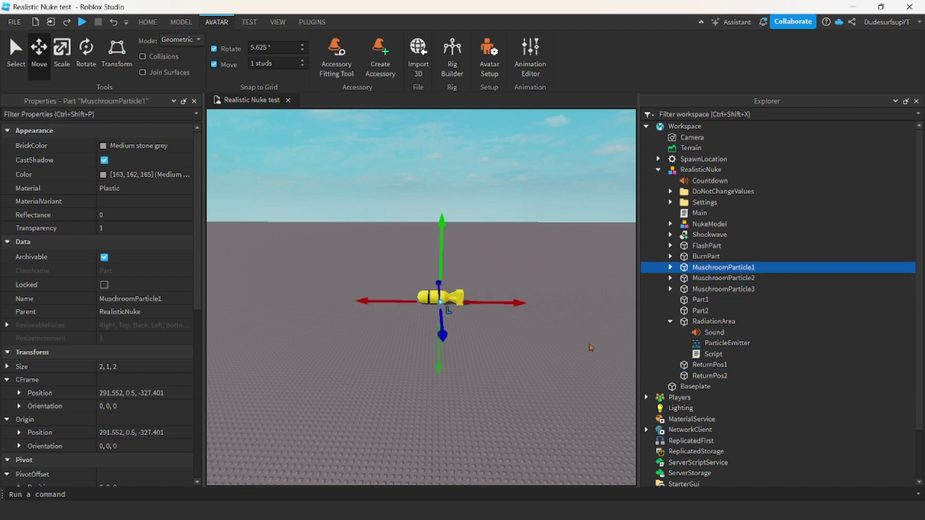
pyautogui.click(588, 340)
# Step: Expand Settings, select all values from FlashRadius to SecondsTillExplosion together, and inspect FlashRadius and BurnRadius individually
pyautogui.scroll(-4, 527, 344)
pyautogui.moveTo(524, 351); pyautogui.dragTo(529, 343, button='right')
pyautogui.click(670, 203)
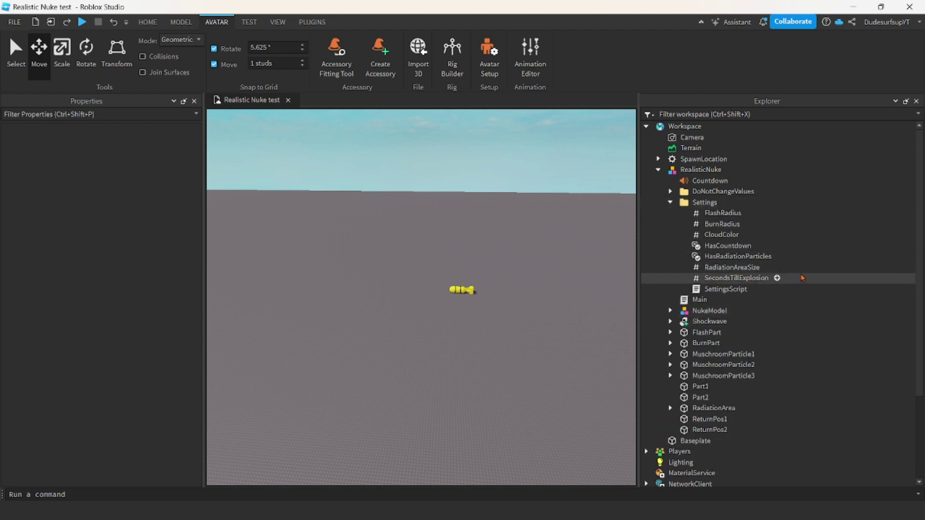
pyautogui.click(829, 278)
pyautogui.keyDown('shift'); pyautogui.click(815, 213); pyautogui.keyUp('shift')
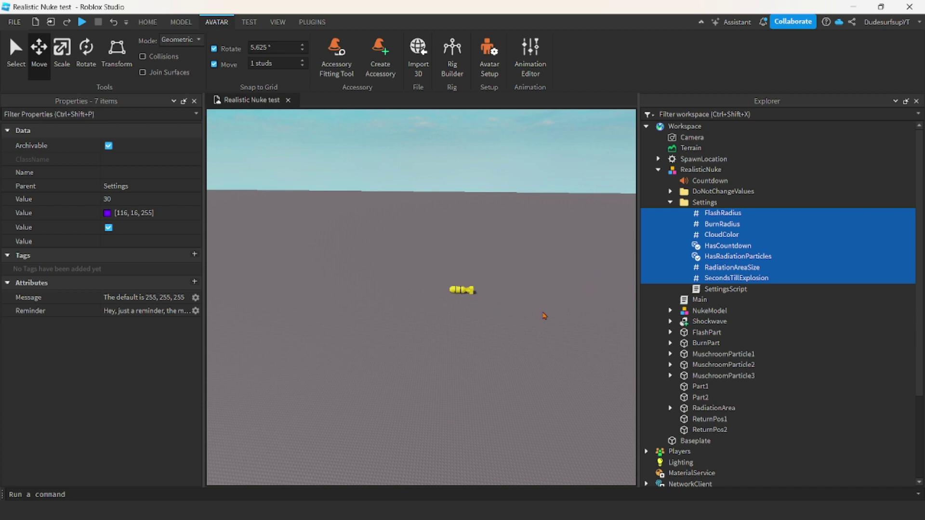
pyautogui.click(516, 373)
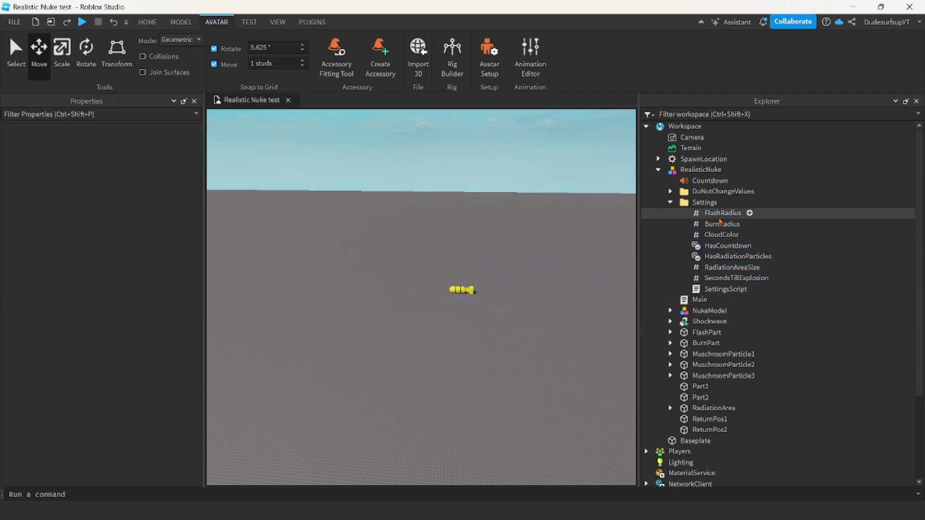
pyautogui.click(723, 212)
pyautogui.click(722, 224)
# Step: Set the CloudColor value in Settings to the default 255, 255, 255
pyautogui.click(721, 235)
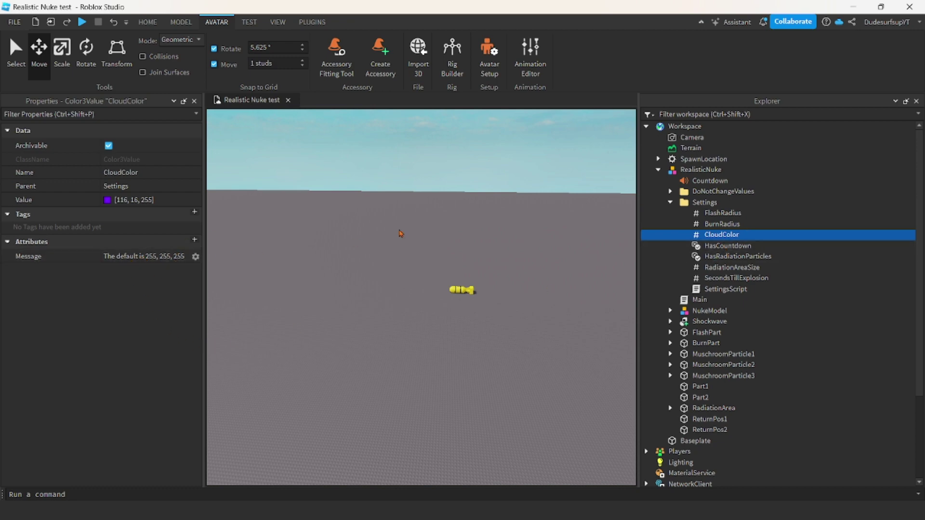
pyautogui.click(107, 199)
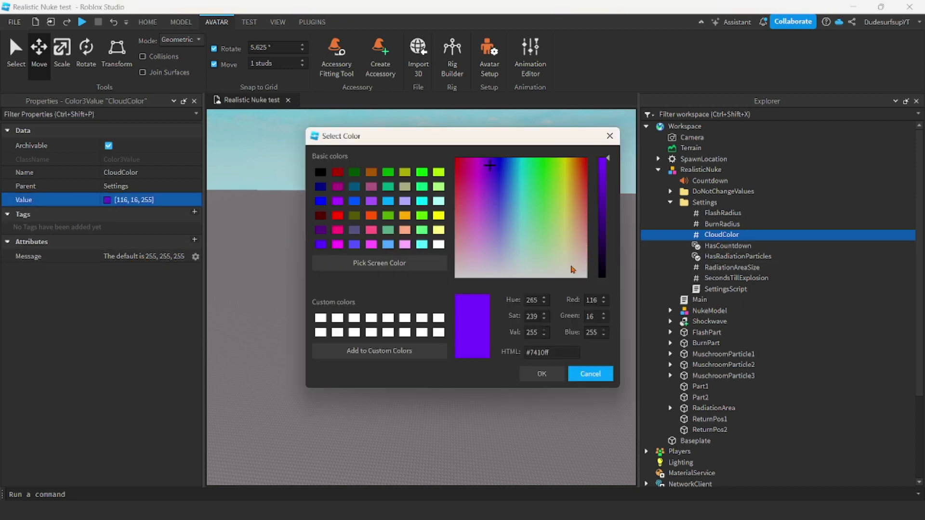
pyautogui.click(572, 271)
pyautogui.click(552, 377)
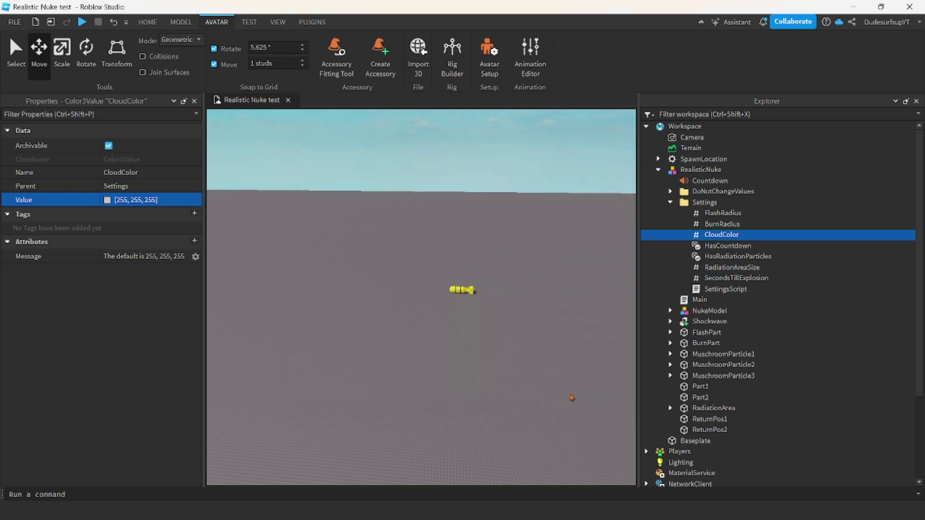
pyautogui.click(572, 402)
# Step: Read the full Reminder attribute text of the RadiationAreaSize setting from its end back to its start
pyautogui.click(732, 268)
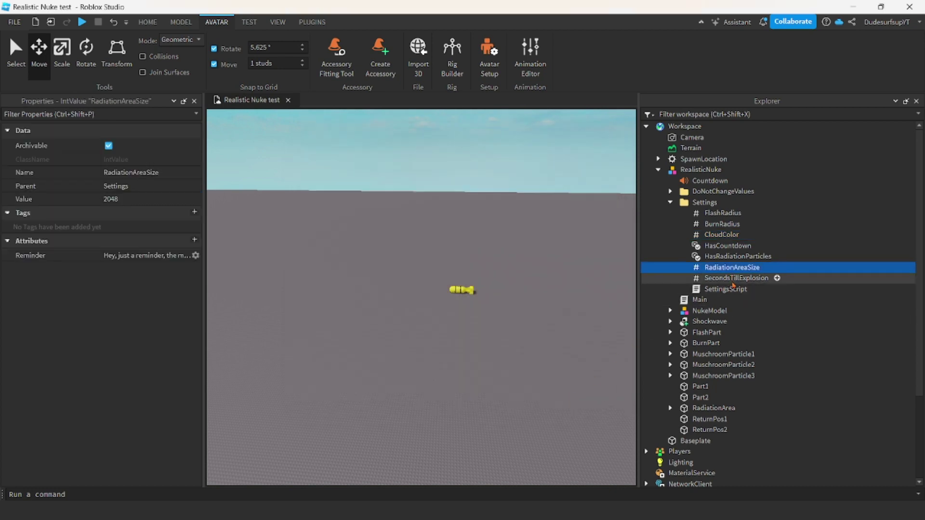
pyautogui.click(159, 256)
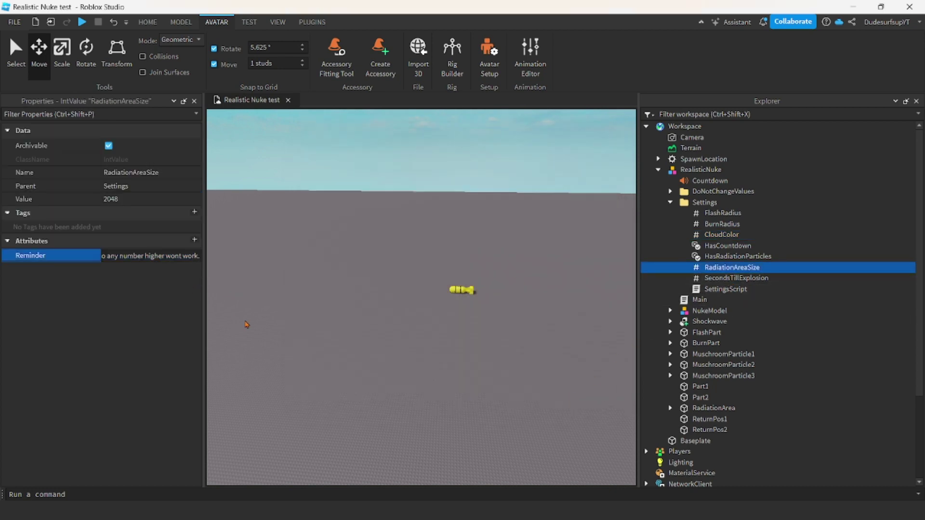
pyautogui.press('Left')
pyautogui.press('Left')
pyautogui.press('Left')
pyautogui.press('Left')
pyautogui.press('Left')
pyautogui.press('Left')
pyautogui.press('Left')
pyautogui.press('Left')
pyautogui.press('Left')
pyautogui.press('Left')
pyautogui.press('Left')
pyautogui.press('Left')
pyautogui.press('Left')
pyautogui.press('Left')
pyautogui.press('Left')
pyautogui.press('Left')
pyautogui.press('Left')
pyautogui.press('Left')
pyautogui.press('Left')
pyautogui.press('Left')
pyautogui.press('Left')
pyautogui.press('Left')
pyautogui.press('Left')
pyautogui.press('Left')
pyautogui.press('Left')
pyautogui.press('Left')
pyautogui.press('Left')
pyautogui.press('Left')
pyautogui.press('Left')
pyautogui.press('Left')
pyautogui.press('Left')
pyautogui.press('Left')
pyautogui.press('Left')
pyautogui.press('Left')
pyautogui.press('Left')
pyautogui.press('Left')
pyautogui.press('Left')
pyautogui.press('Left')
pyautogui.press('Left')
pyautogui.press('Left')
pyautogui.click(271, 310)
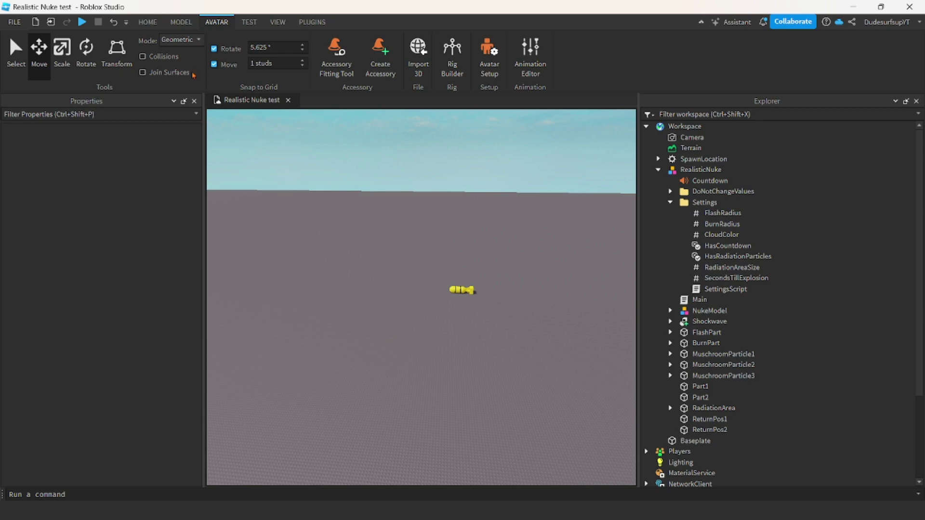
# Step: Close the Properties window to get a wider view of the nuke from the spawn location
pyautogui.click(147, 22)
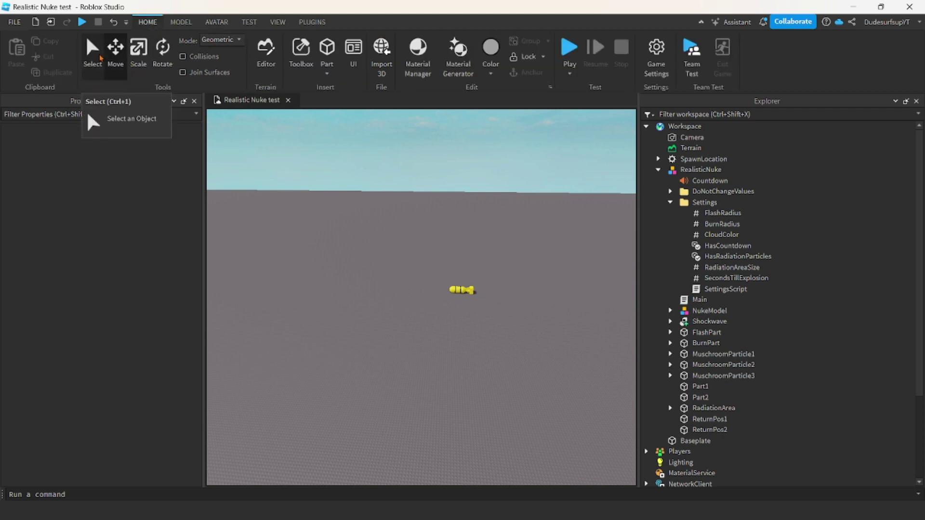
pyautogui.click(194, 101)
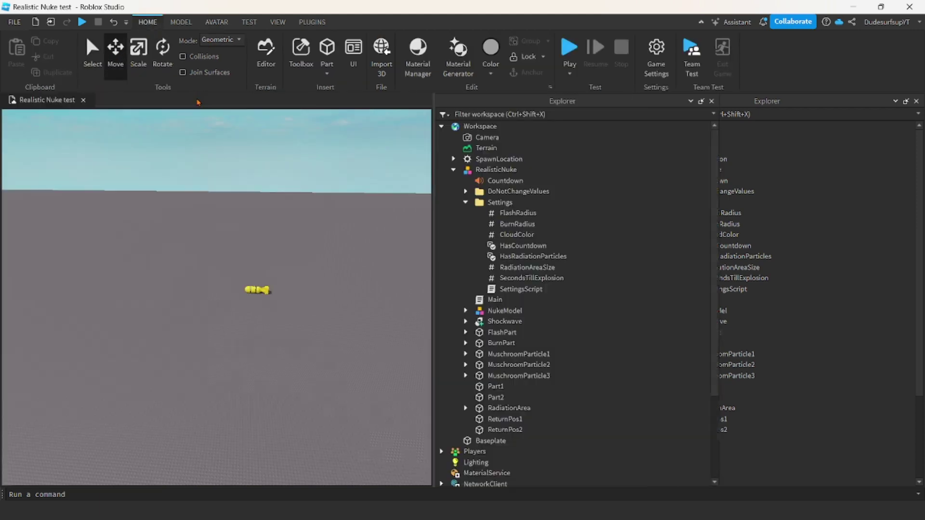
pyautogui.moveTo(251, 188); pyautogui.dragTo(347, 217, button='right')
pyautogui.press('w')
pyautogui.press('w')
# Step: Show the Properties window again and turn off the HasCountdown value in Settings
pyautogui.click(728, 246)
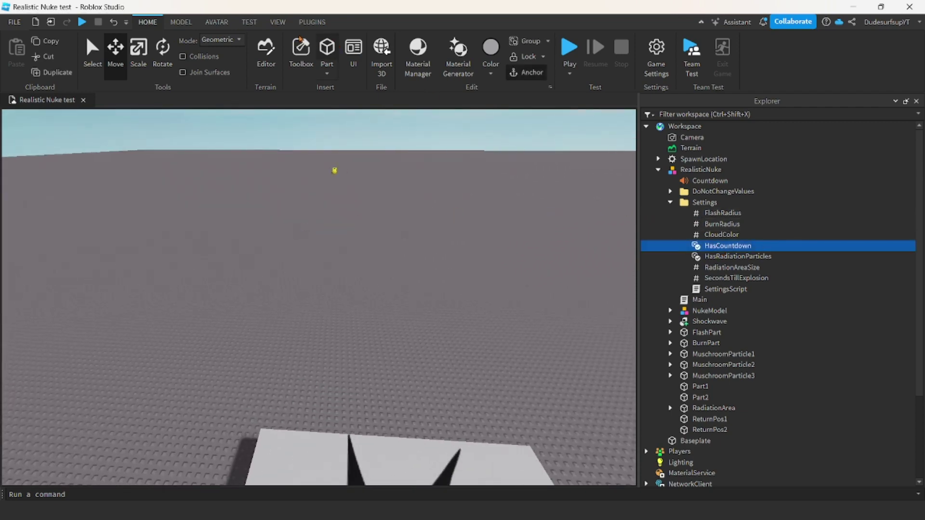
pyautogui.click(278, 21)
pyautogui.click(57, 55)
pyautogui.click(109, 200)
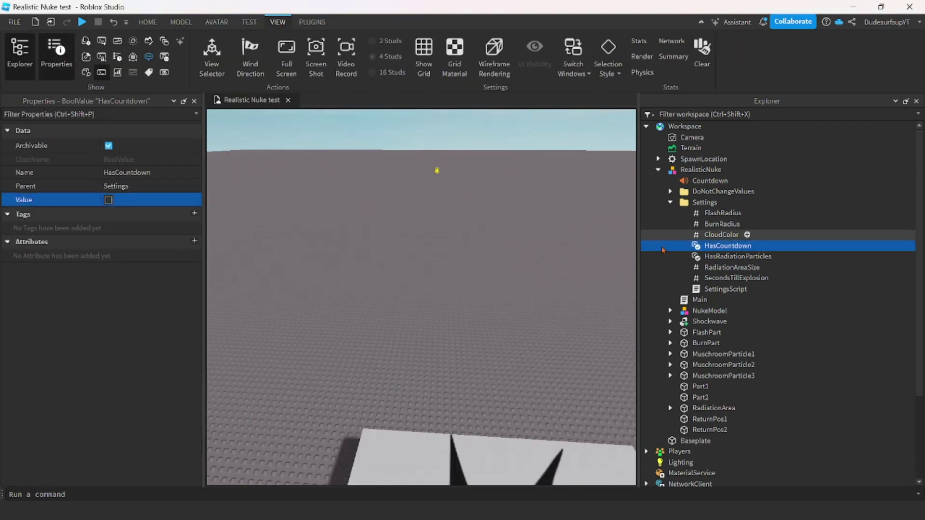
# Step: Set the SecondsTillExplosion value to 8.7 and clear the selection
pyautogui.click(733, 280)
pyautogui.click(142, 199)
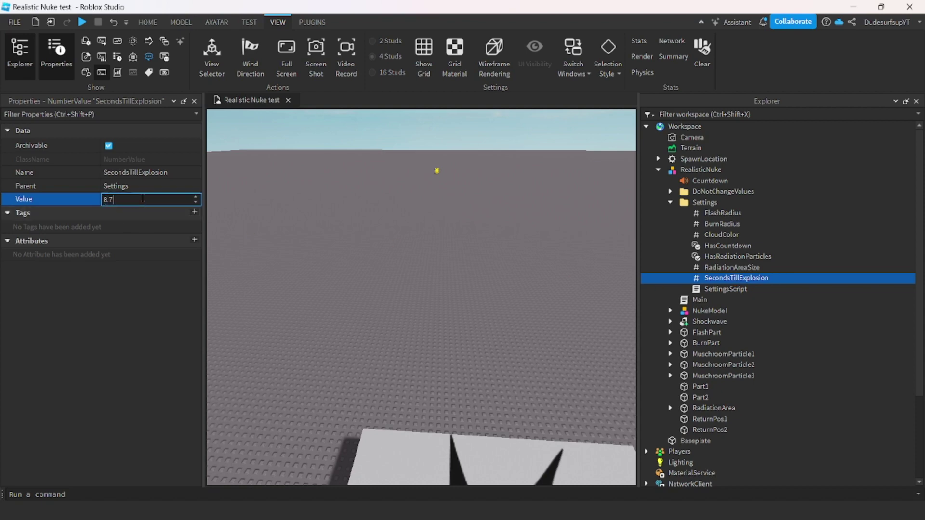
pyautogui.press('Return')
pyautogui.click(367, 285)
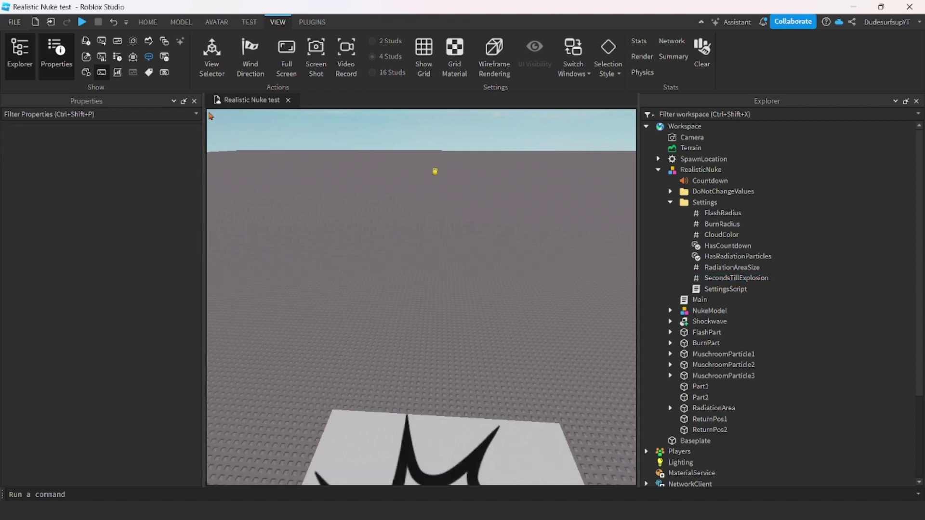
# Step: Hide the Properties window and start a play test of the nuke
pyautogui.click(57, 55)
pyautogui.click(142, 24)
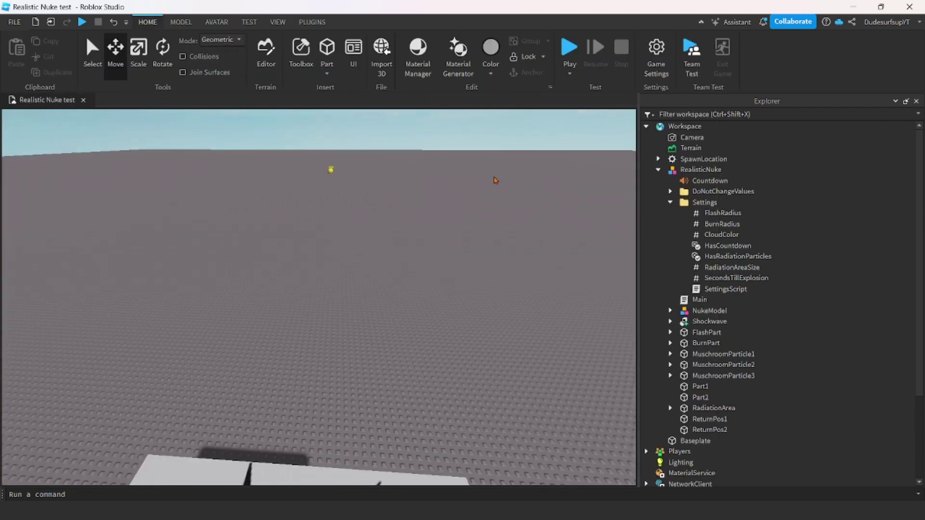
pyautogui.click(569, 47)
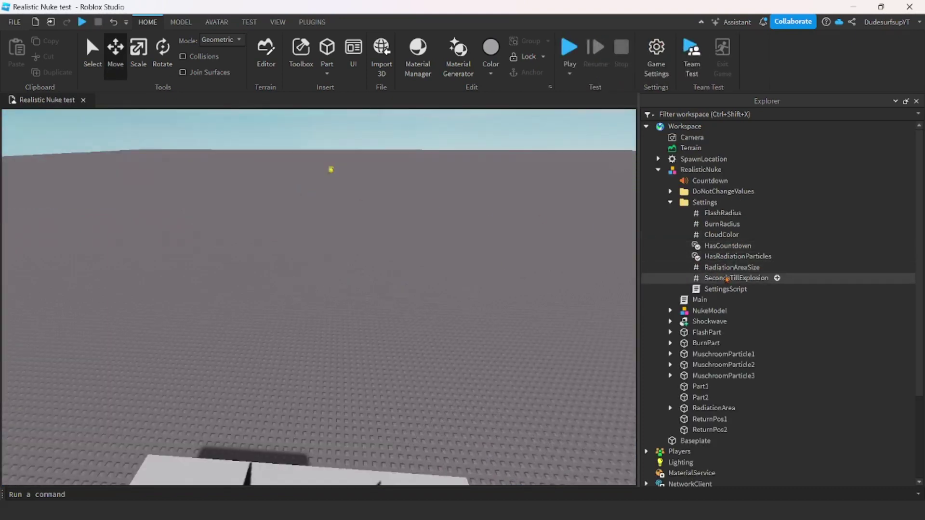
# Step: Show the Properties window again and set the SecondsTillExplosion value to 10
pyautogui.click(731, 280)
pyautogui.click(278, 21)
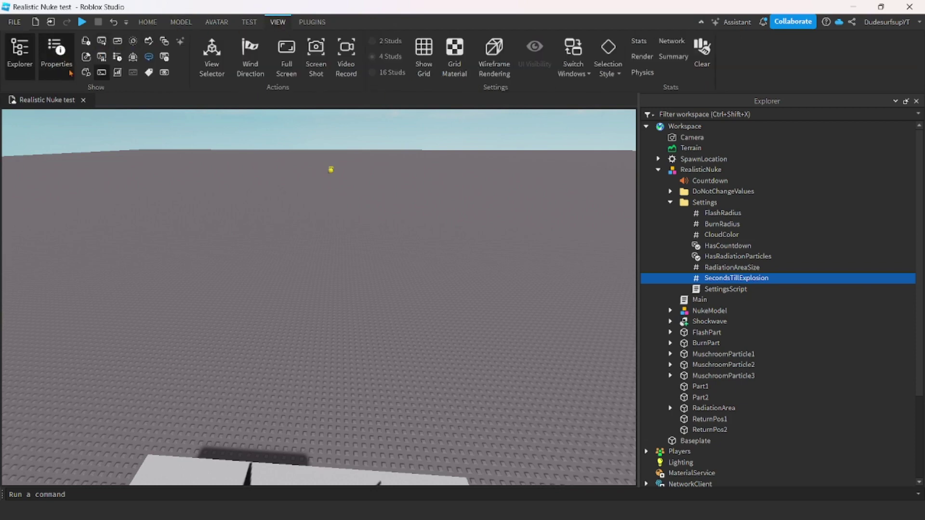
pyautogui.click(57, 53)
pyautogui.click(142, 199)
pyautogui.write('10')
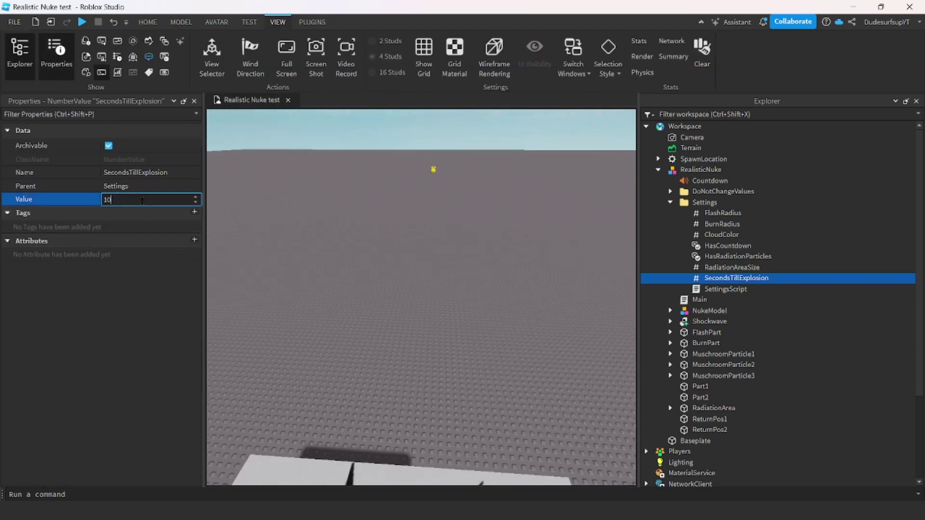
pyautogui.press('Return')
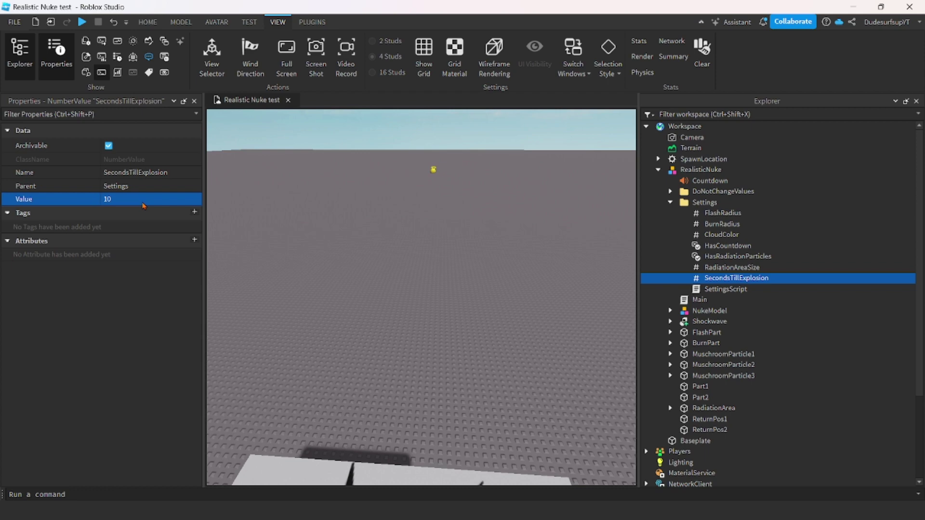
# Step: Set the SecondsTillExplosion value to 9.9999999, clear the selection and hide the Properties window
pyautogui.click(142, 201)
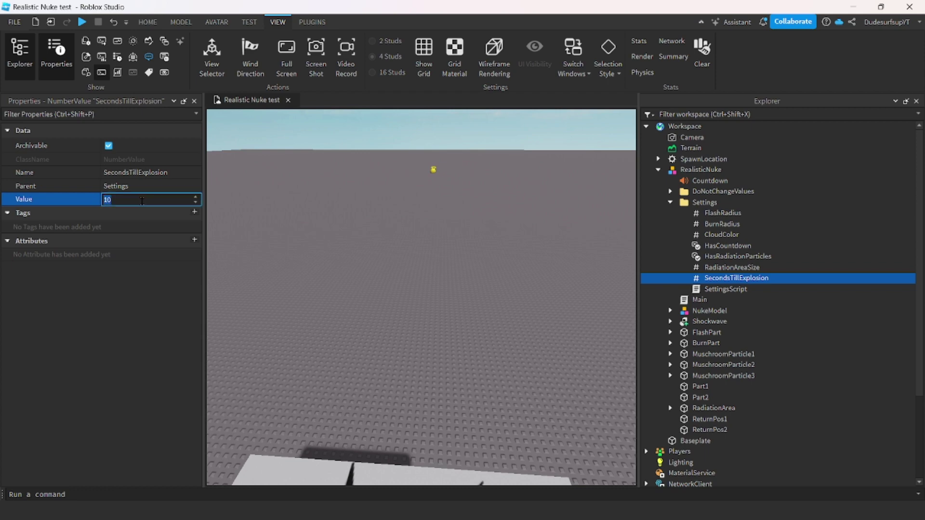
pyautogui.write('9.9999999')
pyautogui.press('Return')
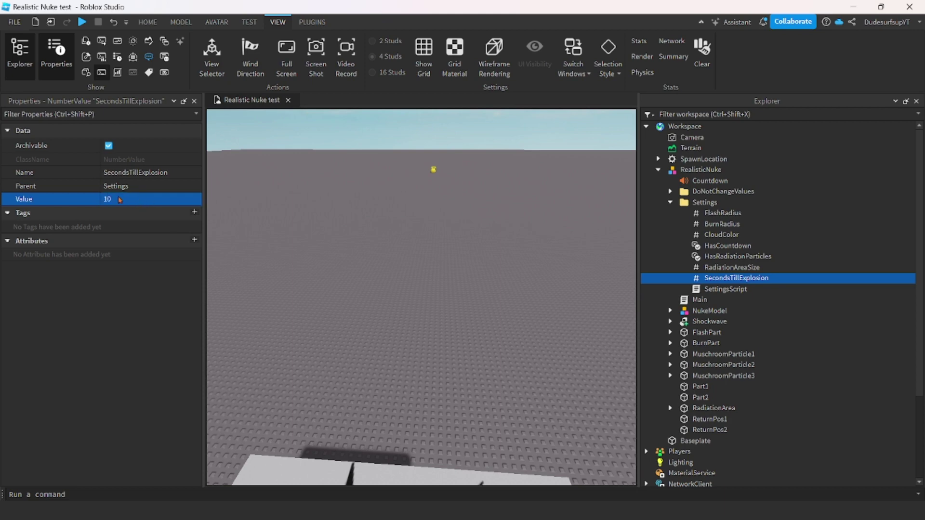
pyautogui.click(433, 337)
pyautogui.click(194, 100)
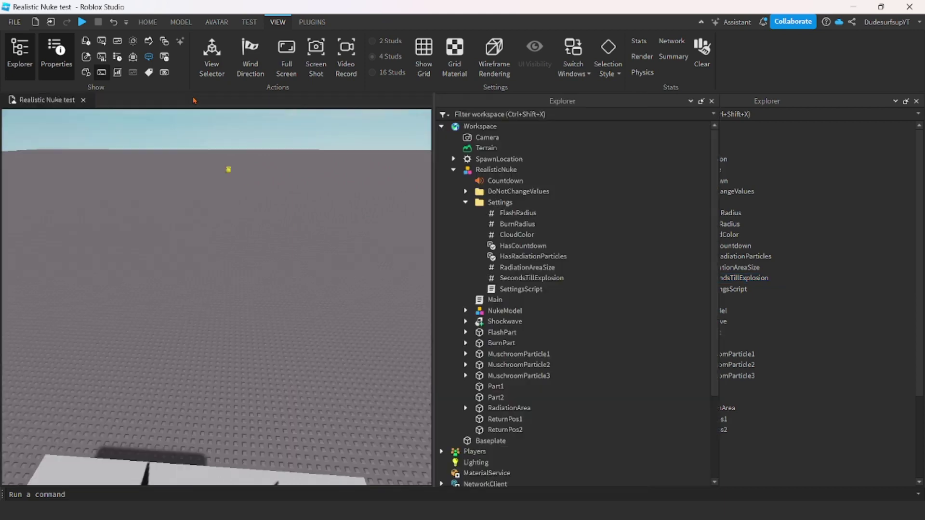
pyautogui.click(147, 22)
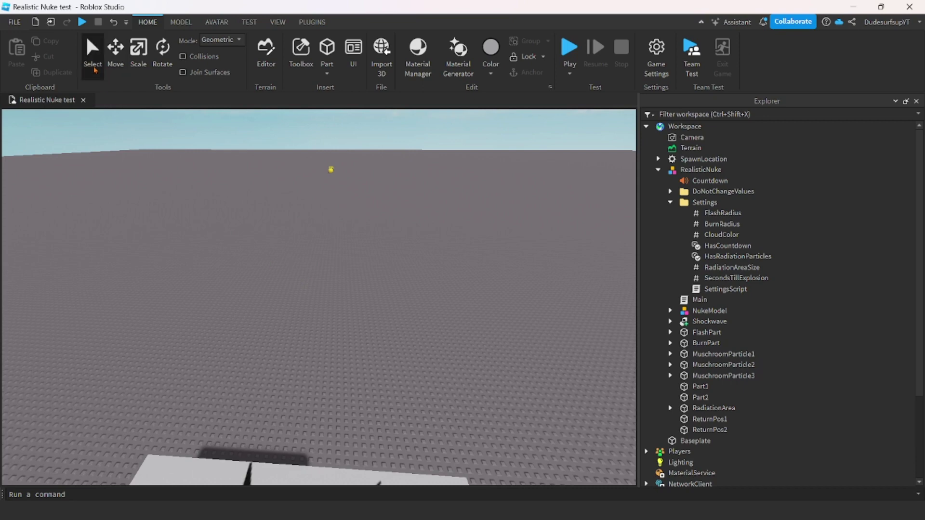
# Step: Select HasCountdown in the Settings folder and show its value in the Properties window
pyautogui.click(708, 256)
pyautogui.click(727, 246)
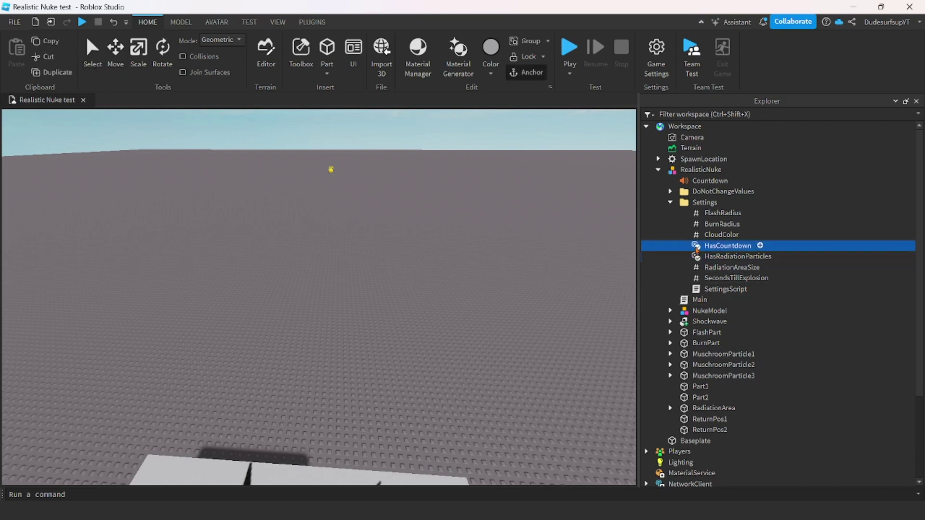
pyautogui.click(277, 23)
pyautogui.click(56, 53)
pyautogui.click(104, 200)
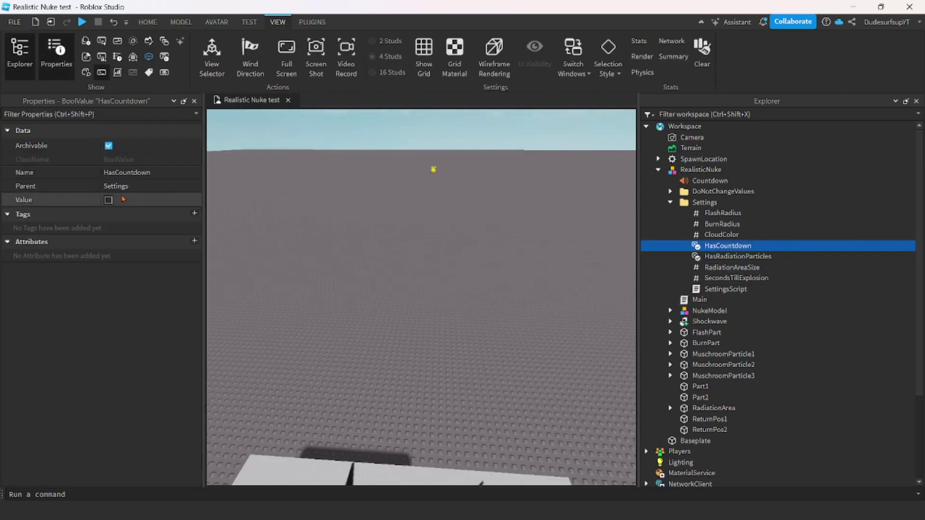
# Step: Set the SecondsTillExplosion value to 30, hide the Properties window and clear the selection
pyautogui.click(649, 280)
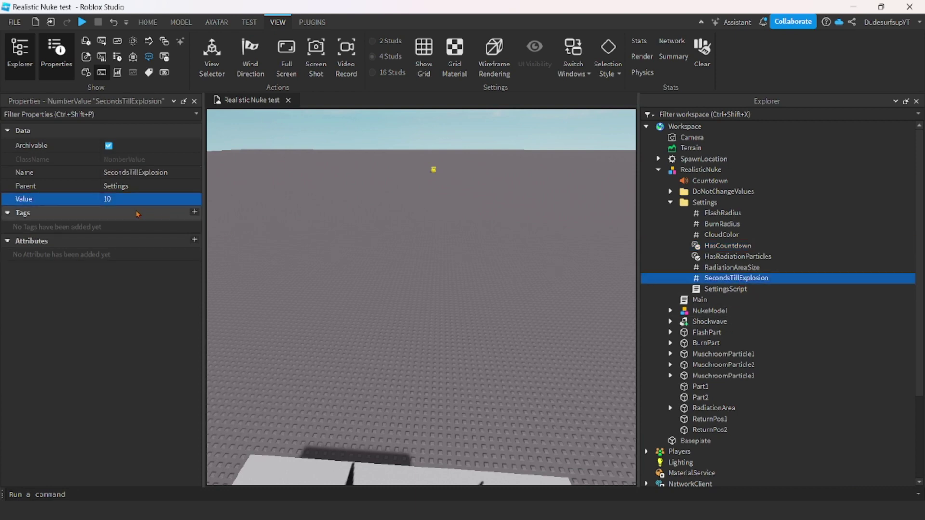
pyautogui.click(121, 199)
pyautogui.write('30')
pyautogui.press('Return')
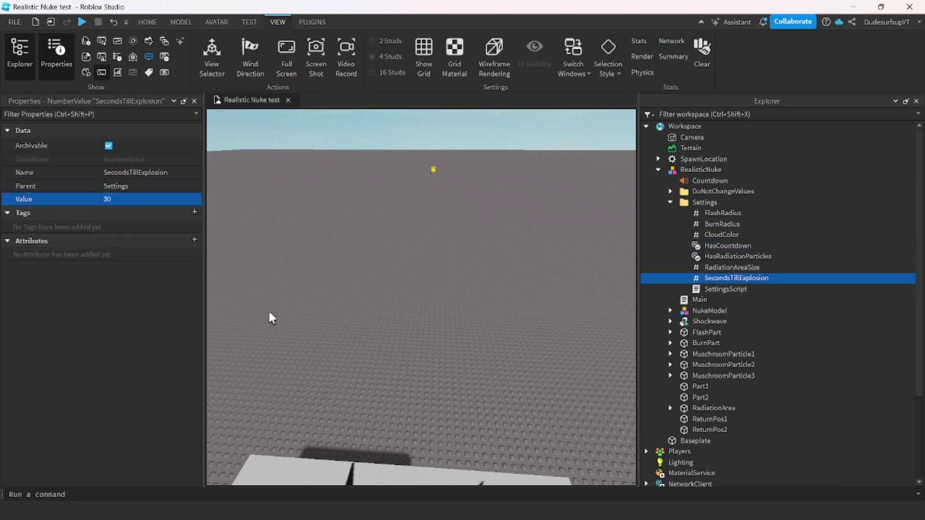
pyautogui.click(195, 100)
pyautogui.click(147, 22)
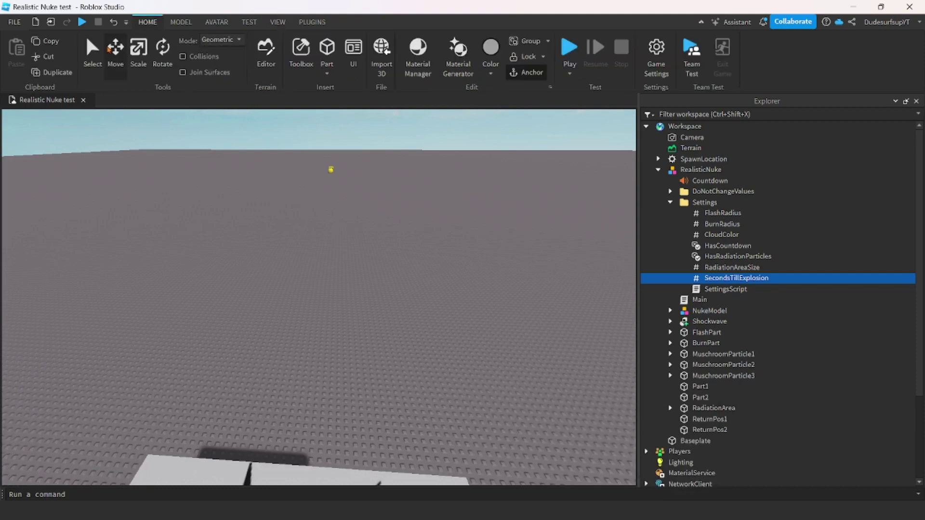
pyautogui.click(362, 300)
pyautogui.moveTo(426, 295); pyautogui.dragTo(423, 237, button='right')
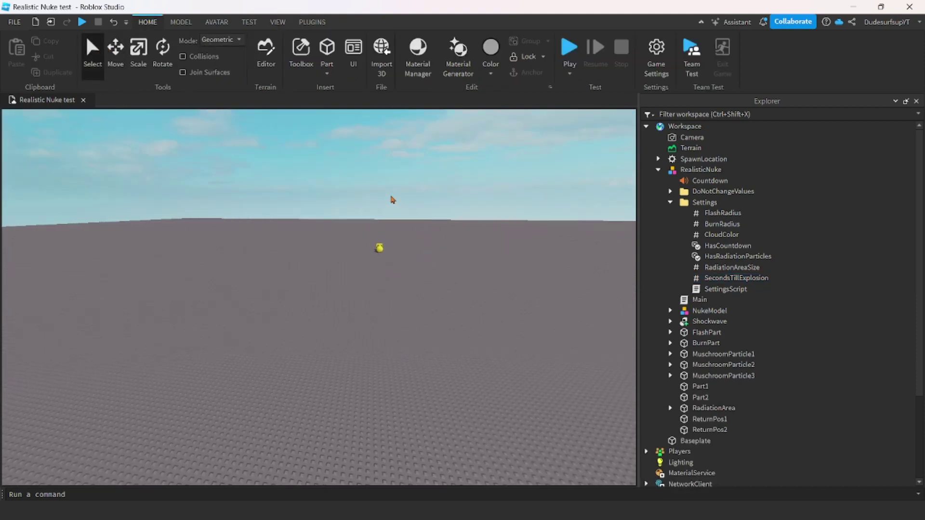
pyautogui.scroll(6, 398, 230)
pyautogui.scroll(10, 398, 232)
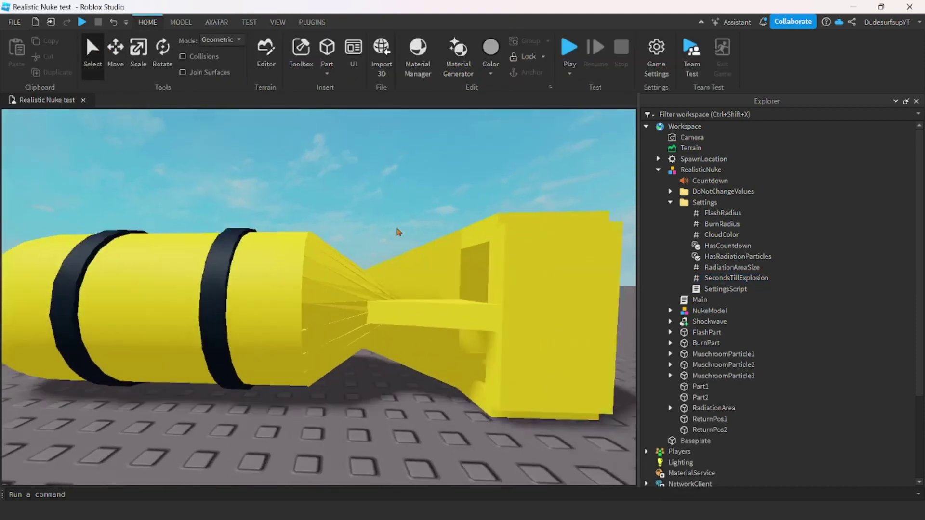
pyautogui.scroll(-15, 399, 232)
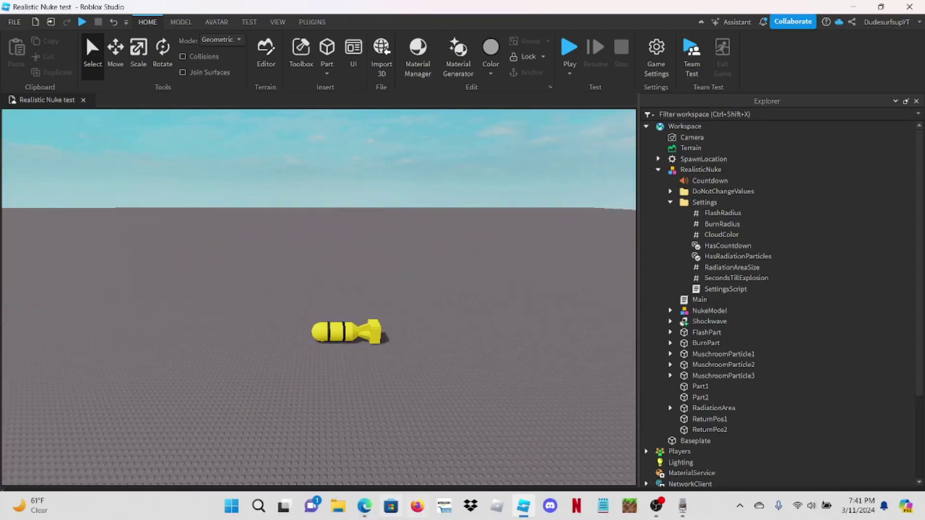
# Step: Switch to the Edge browser, close the Roblox NUKE video tab and show the reviews of the Realistic Nuclear Explosive model
pyautogui.click(365, 515)
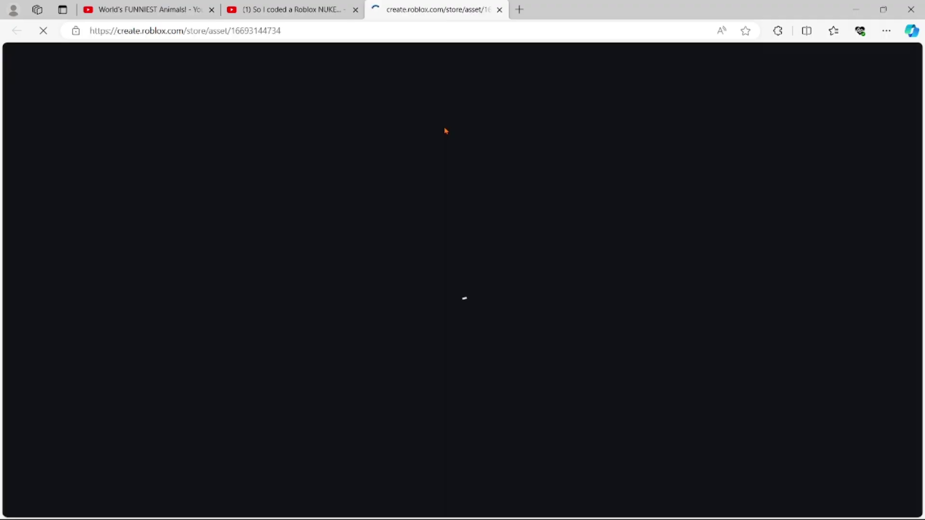
pyautogui.click(355, 10)
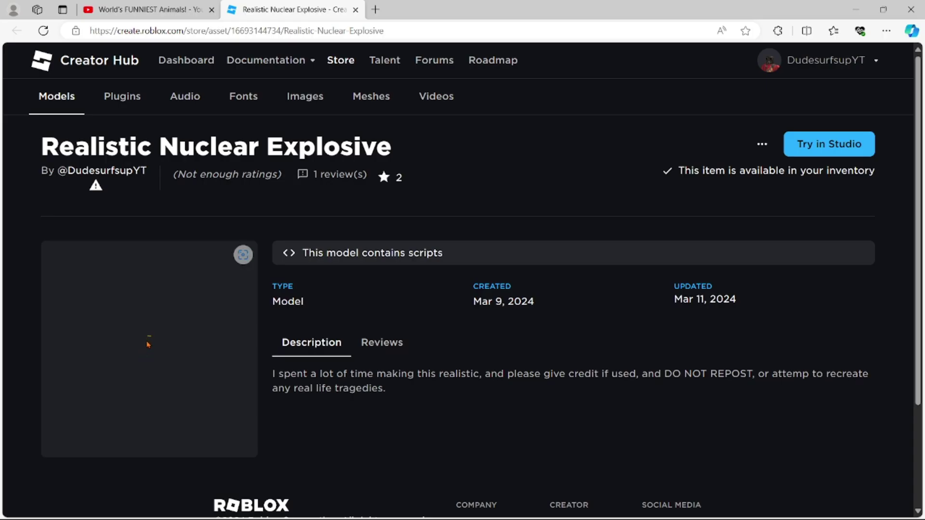
pyautogui.click(376, 355)
pyautogui.moveTo(96, 185)
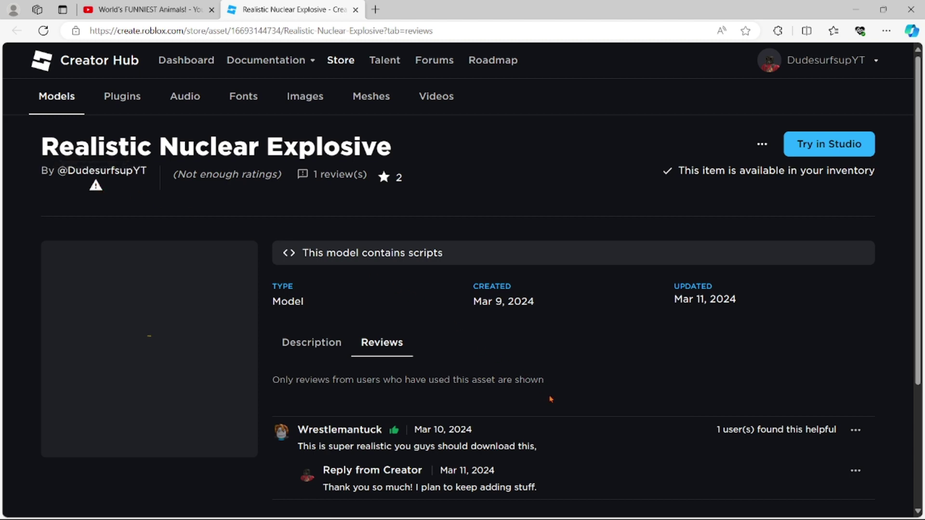
pyautogui.scroll(-4, 551, 399)
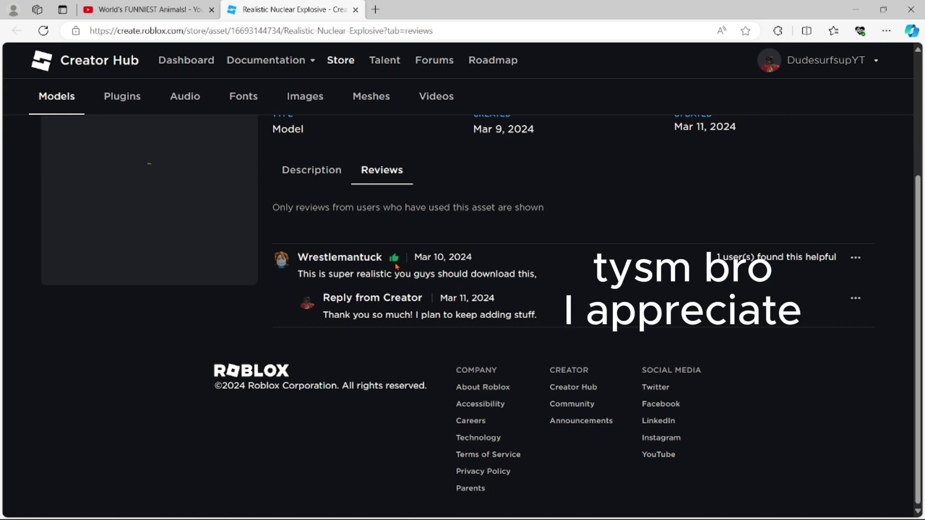
# Step: Read the posted review and the creator's reply, highlighting the text of each one
pyautogui.moveTo(297, 275); pyautogui.dragTo(538, 274)
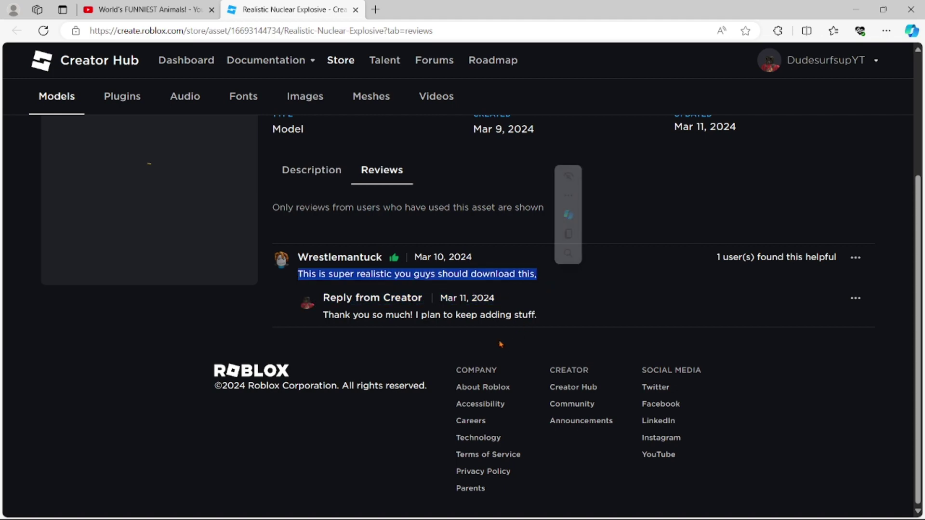
pyautogui.scroll(4, 340, 160)
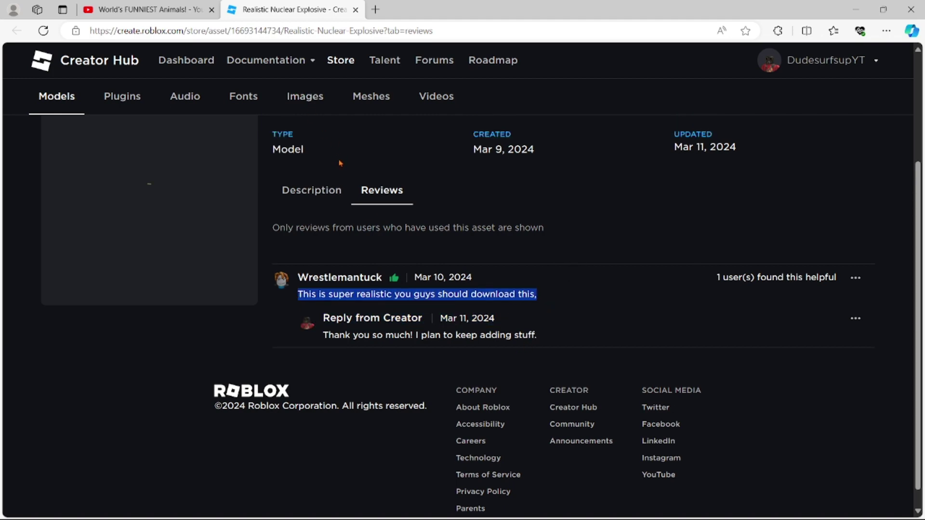
pyautogui.scroll(-3, 545, 288)
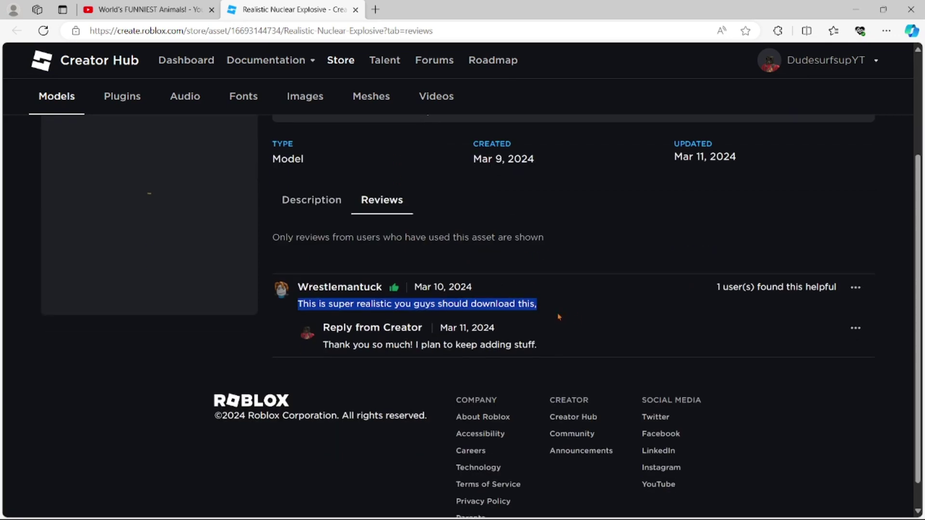
pyautogui.click(516, 305)
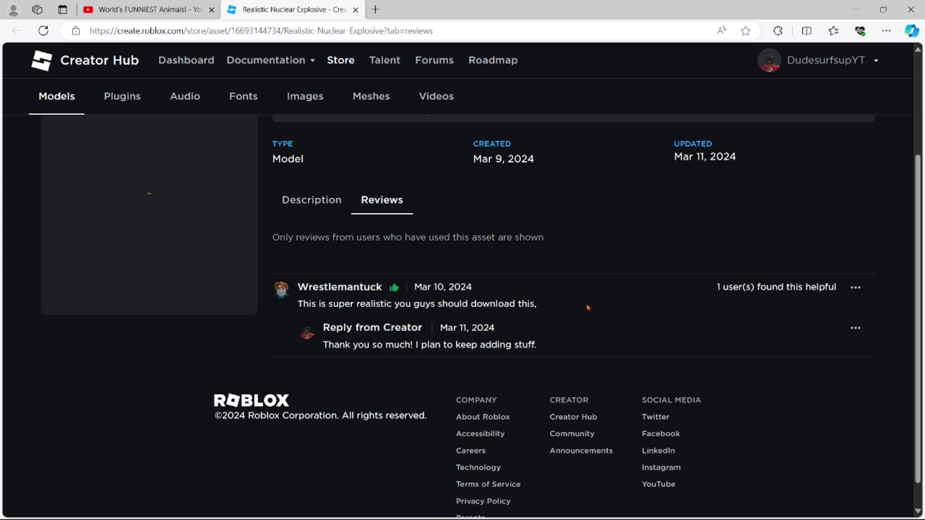
pyautogui.moveTo(323, 350); pyautogui.dragTo(538, 344)
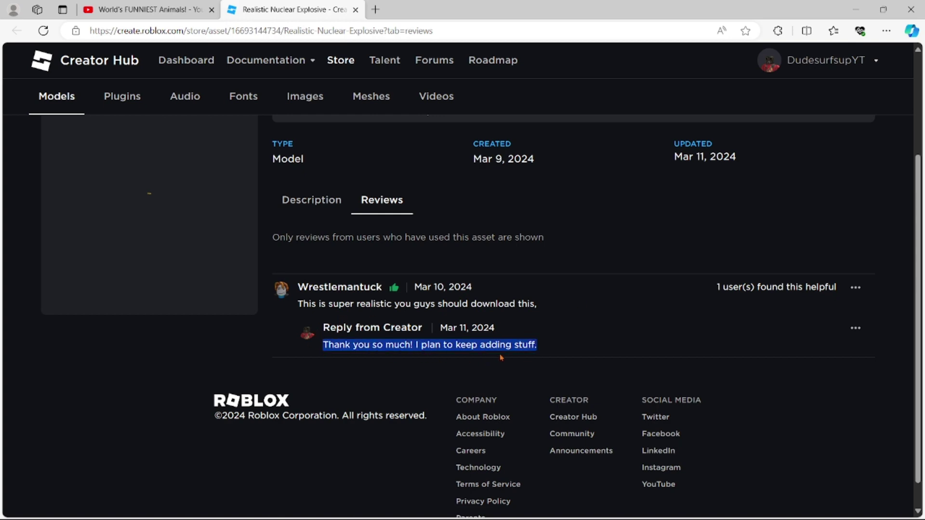
pyautogui.click(514, 368)
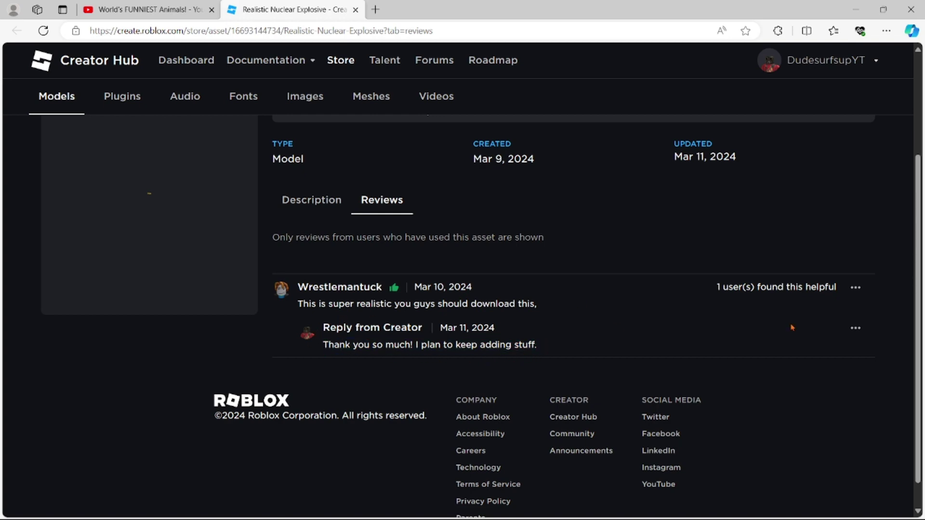
pyautogui.scroll(3, 472, 340)
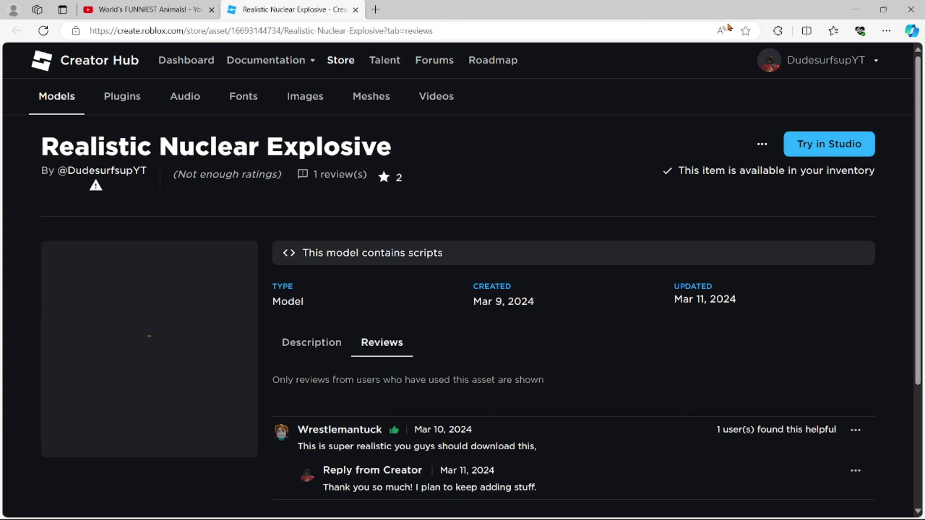
# Step: Minimize the browser to return to Roblox Studio, collapse the Settings folder and the RealisticNuke model, and clear the selection
pyautogui.click(855, 9)
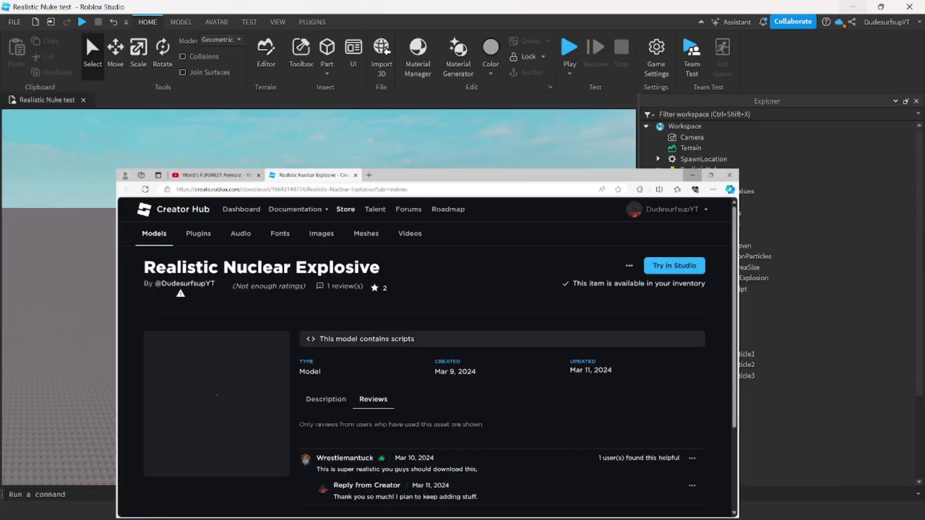
pyautogui.scroll(2, 364, 359)
pyautogui.scroll(-5, 368, 355)
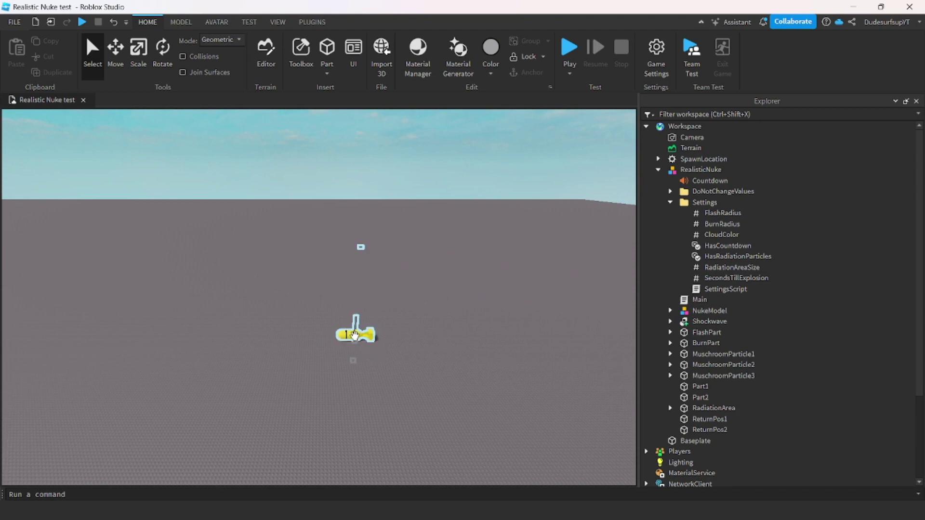
pyautogui.click(360, 335)
pyautogui.click(669, 202)
pyautogui.click(658, 169)
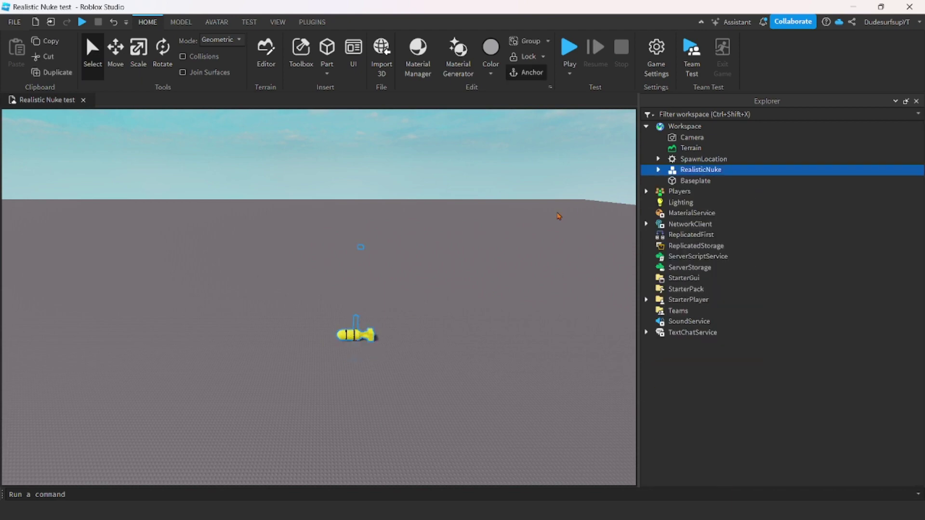
pyautogui.click(549, 210)
# Step: Open the Toolbox, browse the Recent Models list and close the Toolbox again
pyautogui.click(302, 67)
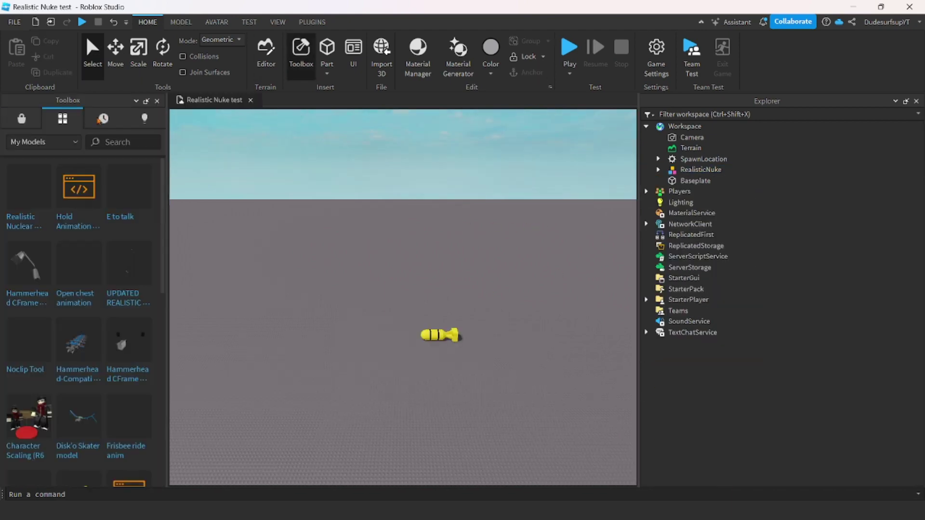
pyautogui.click(104, 120)
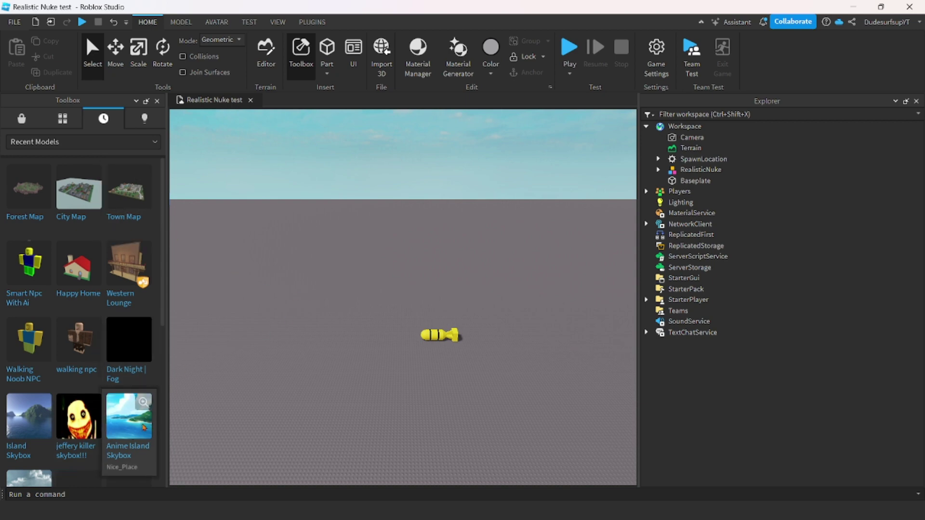
pyautogui.scroll(-3, 143, 357)
pyautogui.scroll(-2, 143, 357)
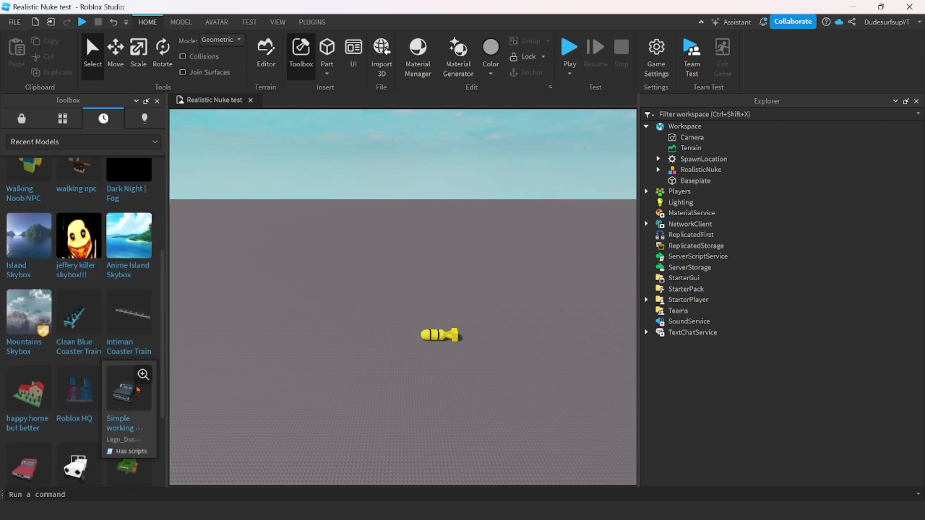
pyautogui.scroll(3, 124, 365)
pyautogui.scroll(2, 124, 366)
pyautogui.click(157, 101)
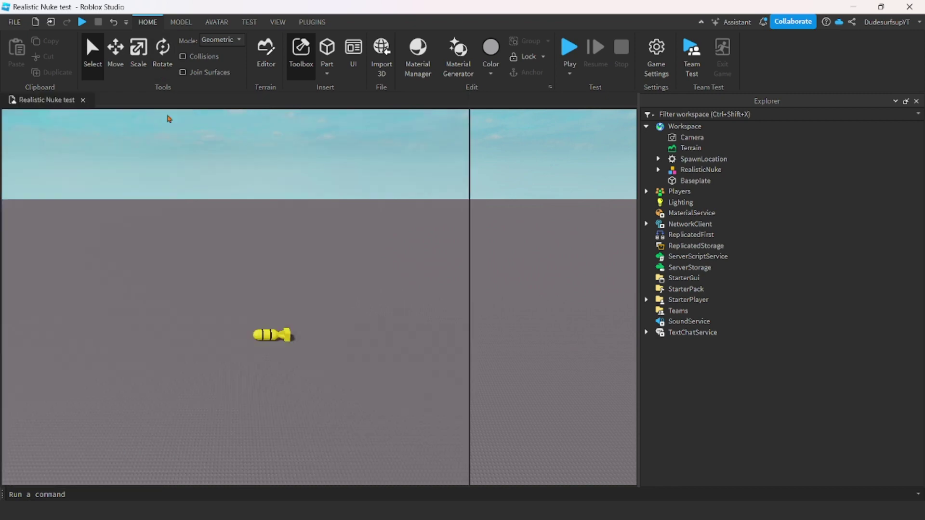
# Step: Examine the nuke model and its surroundings on the baseplate from several angles and distances
pyautogui.moveTo(289, 269); pyautogui.dragTo(287, 268, button='right')
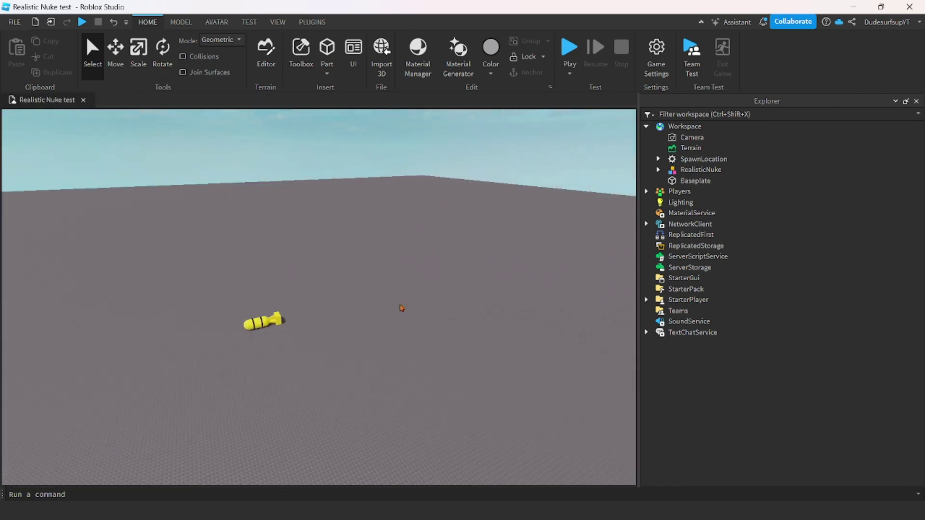
pyautogui.scroll(5, 402, 308)
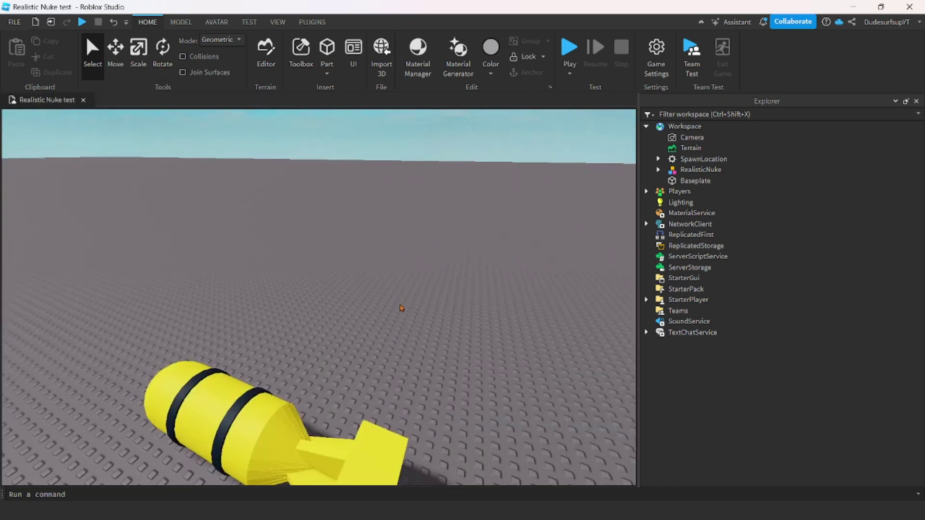
pyautogui.moveTo(402, 309); pyautogui.dragTo(360, 291, button='right')
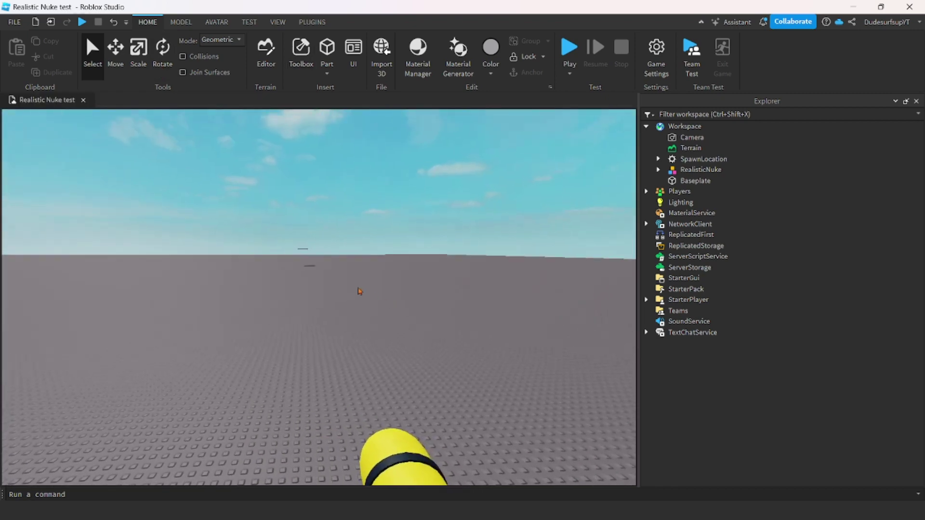
pyautogui.scroll(8, 291, 238)
pyautogui.moveTo(336, 262)
pyautogui.mouseDown(button='right')
pyautogui.moveTo(320, 194)
pyautogui.moveTo(291, 269)
pyautogui.moveTo(336, 263)
pyautogui.mouseUp(button='right')
pyautogui.press('w')
pyautogui.press('s')
pyautogui.scroll(3, 337, 263)
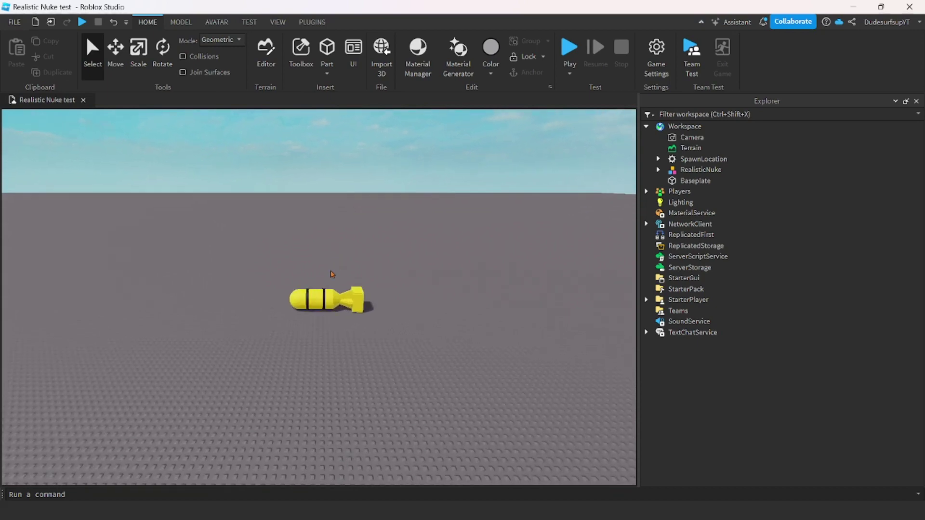